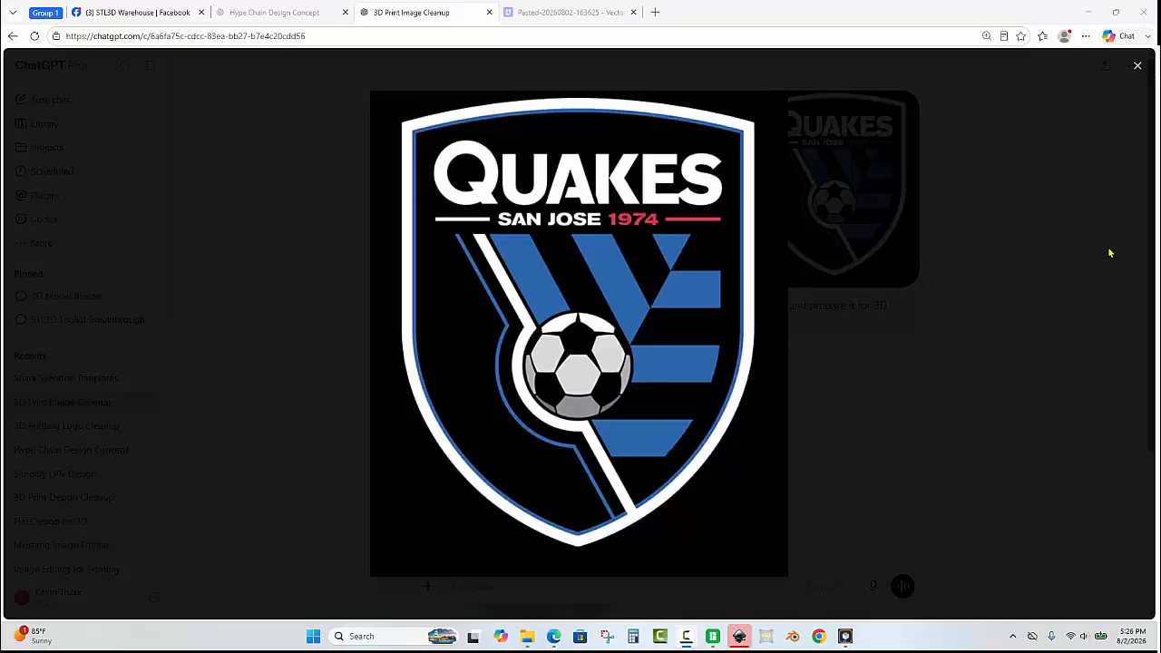
Open the cleaned-up Quakes crest image generated in the ChatGPT conversation and copy it.
left_click(1109, 253)
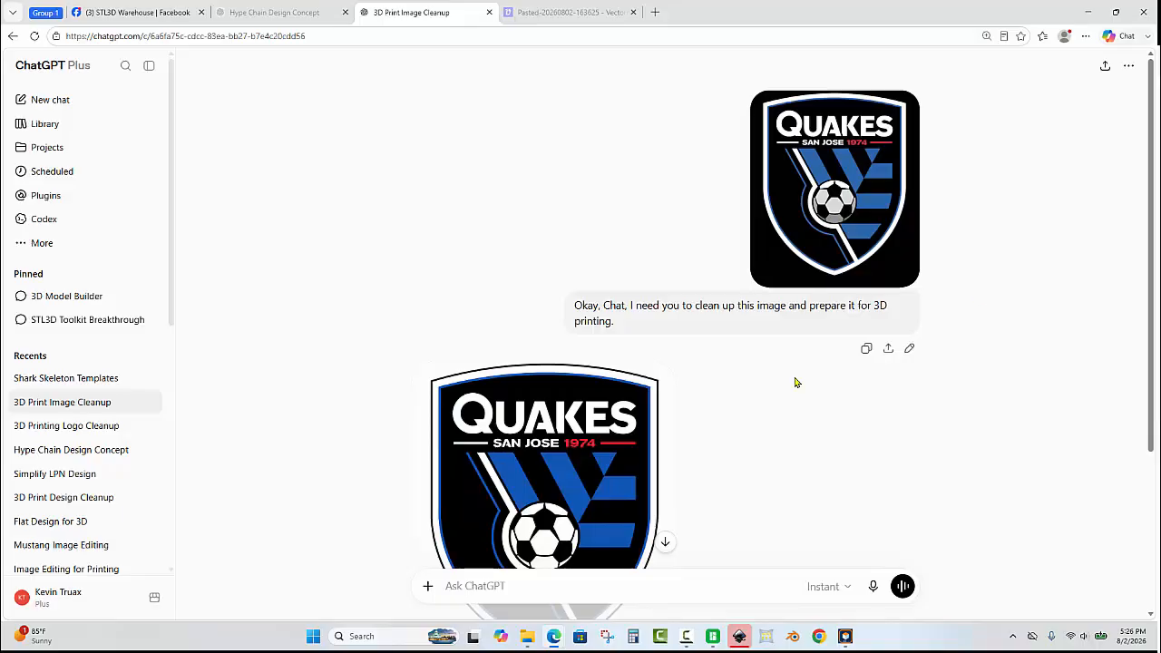
left_click(578, 432)
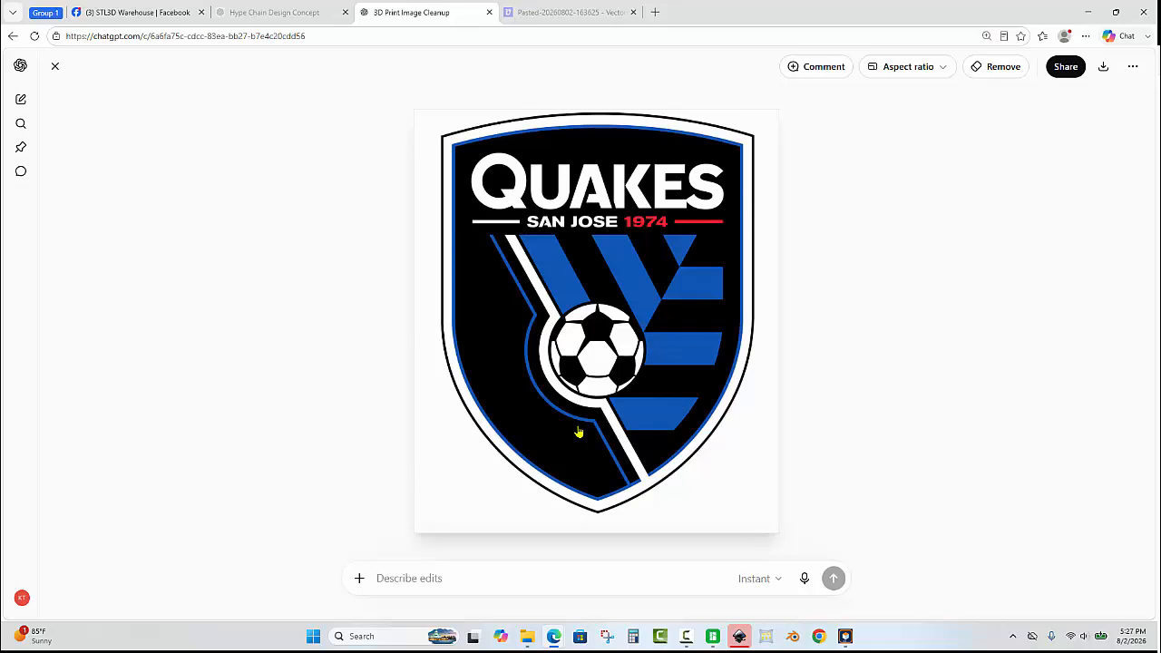
right_click(589, 345)
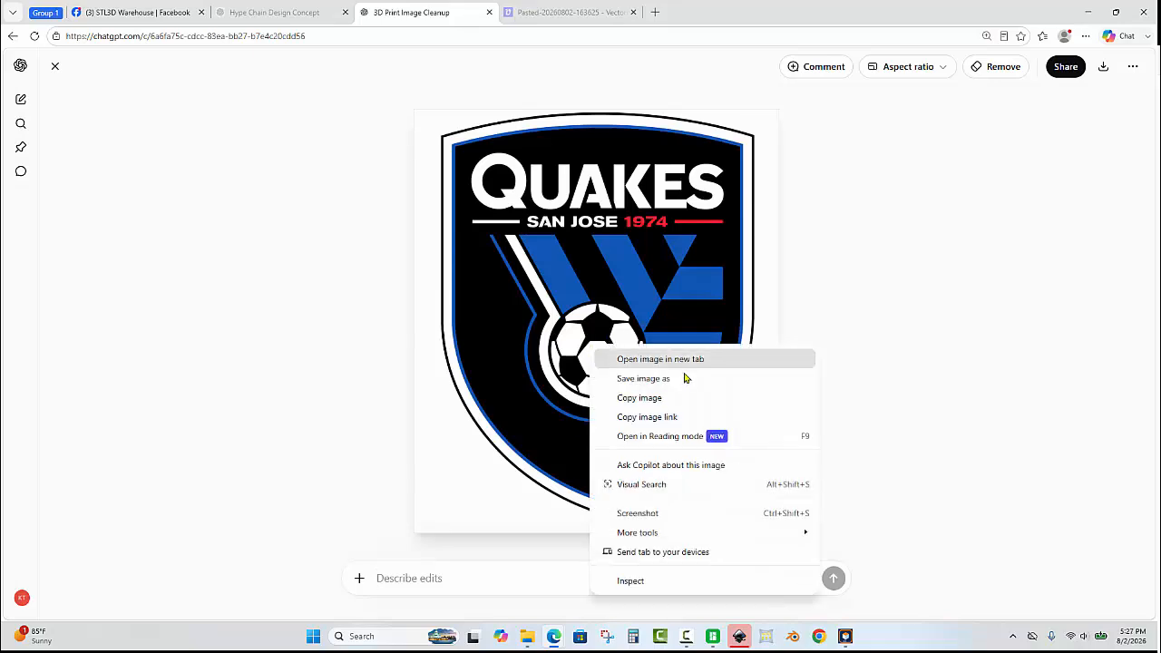
left_click(685, 398)
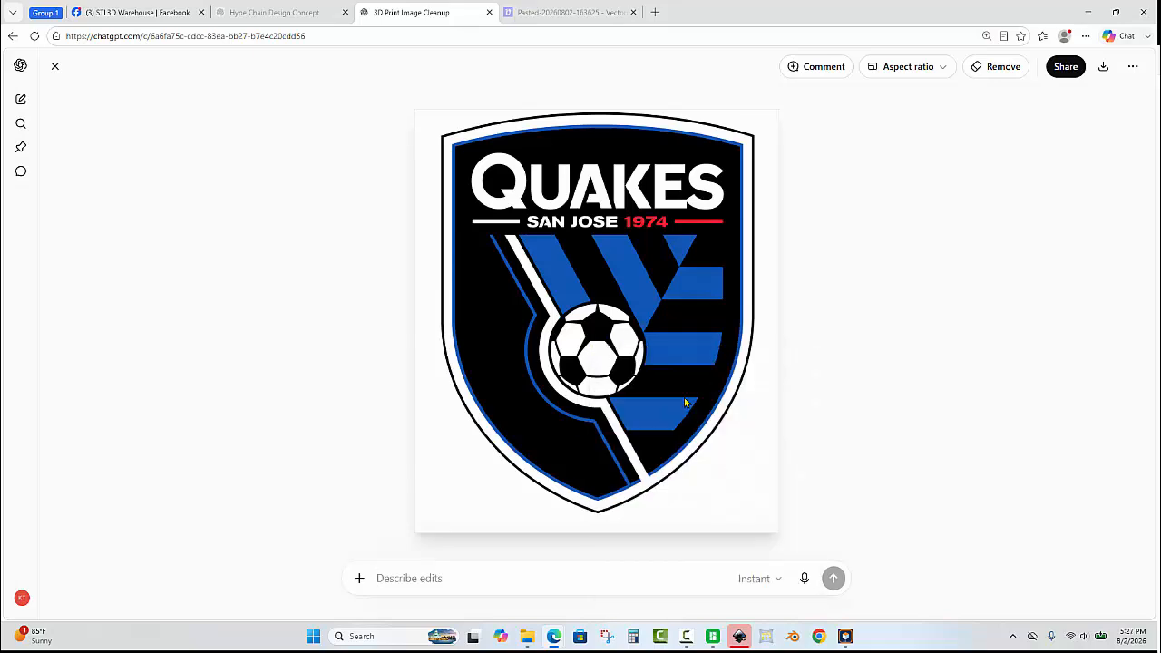
Paste the copied crest into Vectorizer.AI to vectorize it and open the download options.
left_click(561, 11)
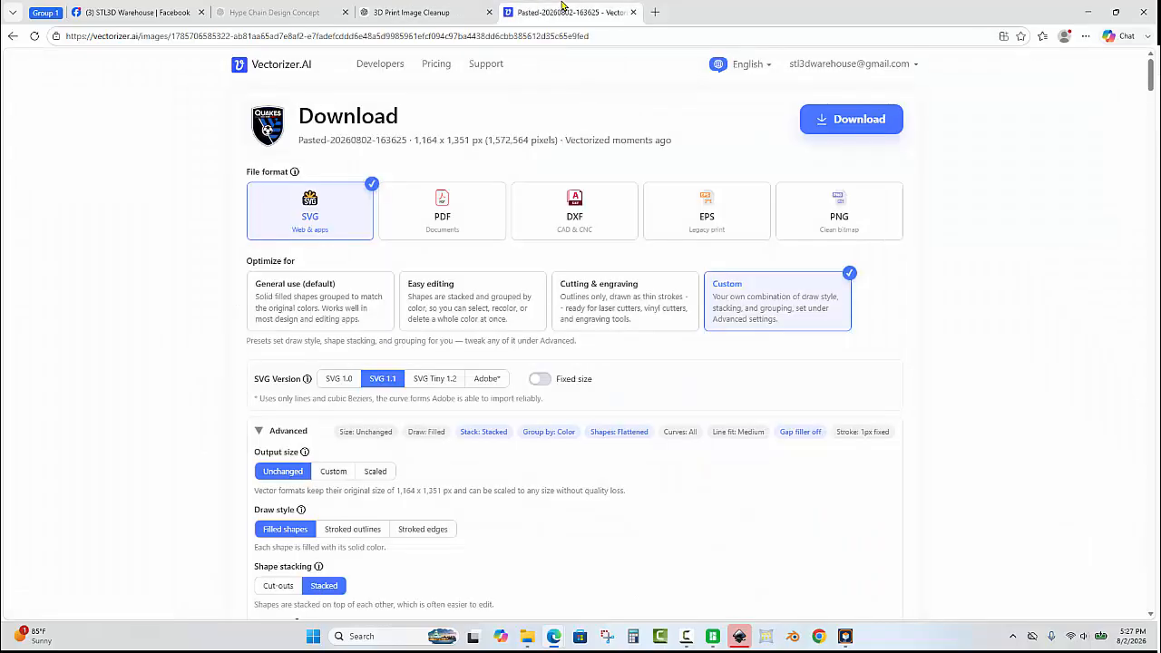
key("ctrl+v")
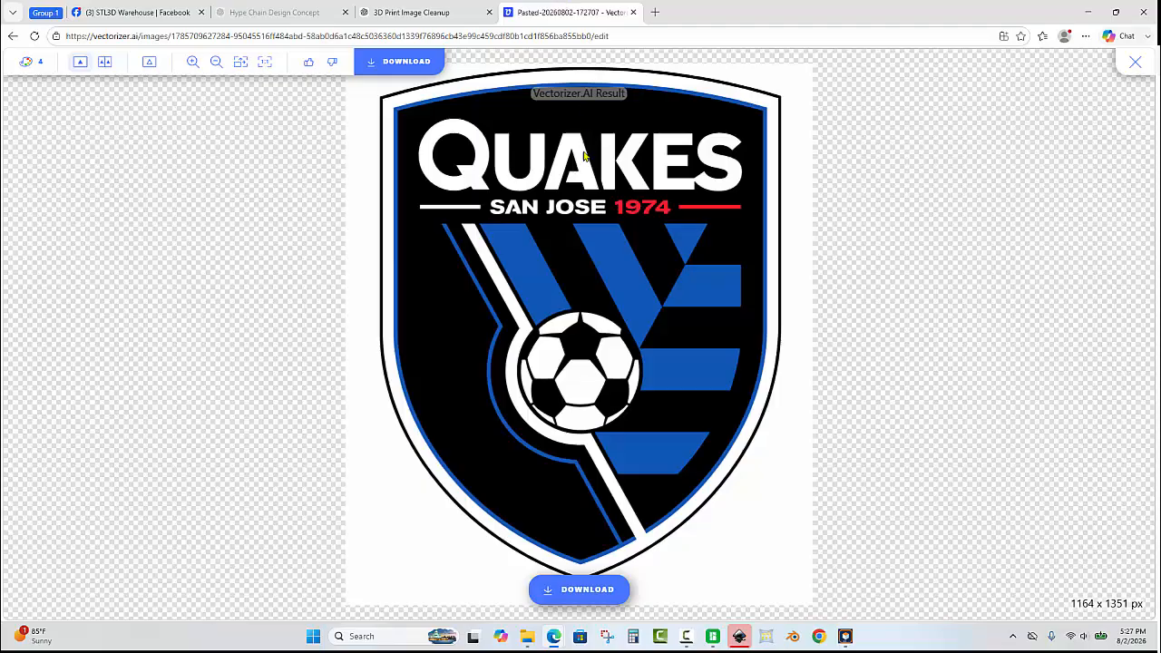
left_click(592, 591)
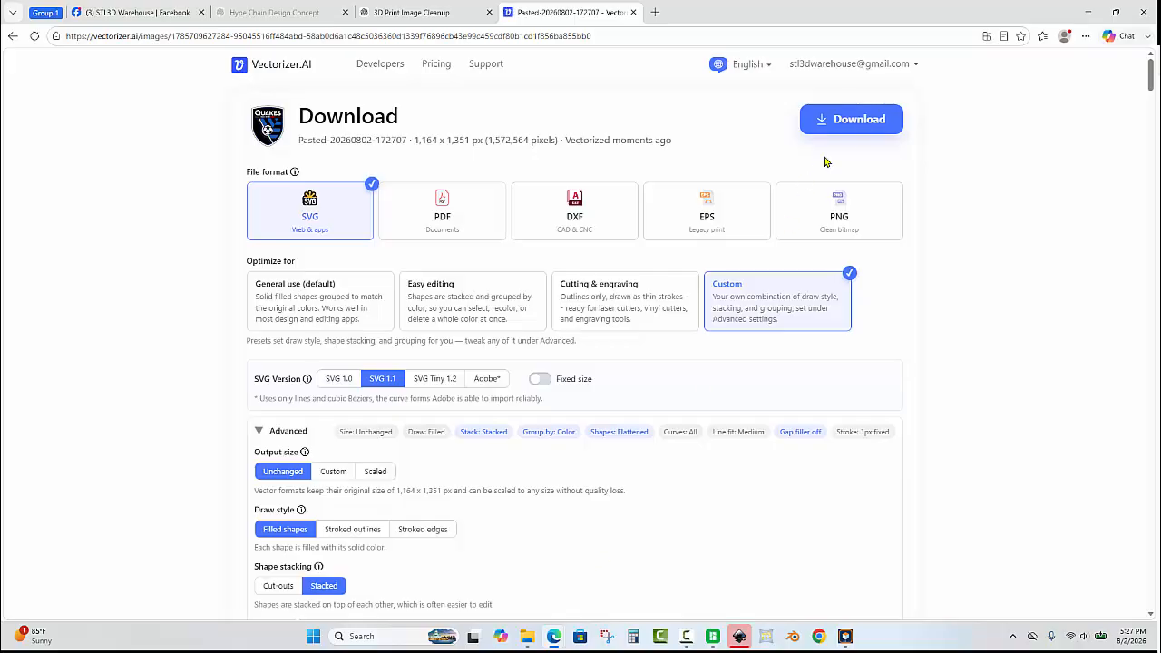
Download the vectorized crest as SVG, saving it to the Desktop as QuakesHype.
left_click(830, 121)
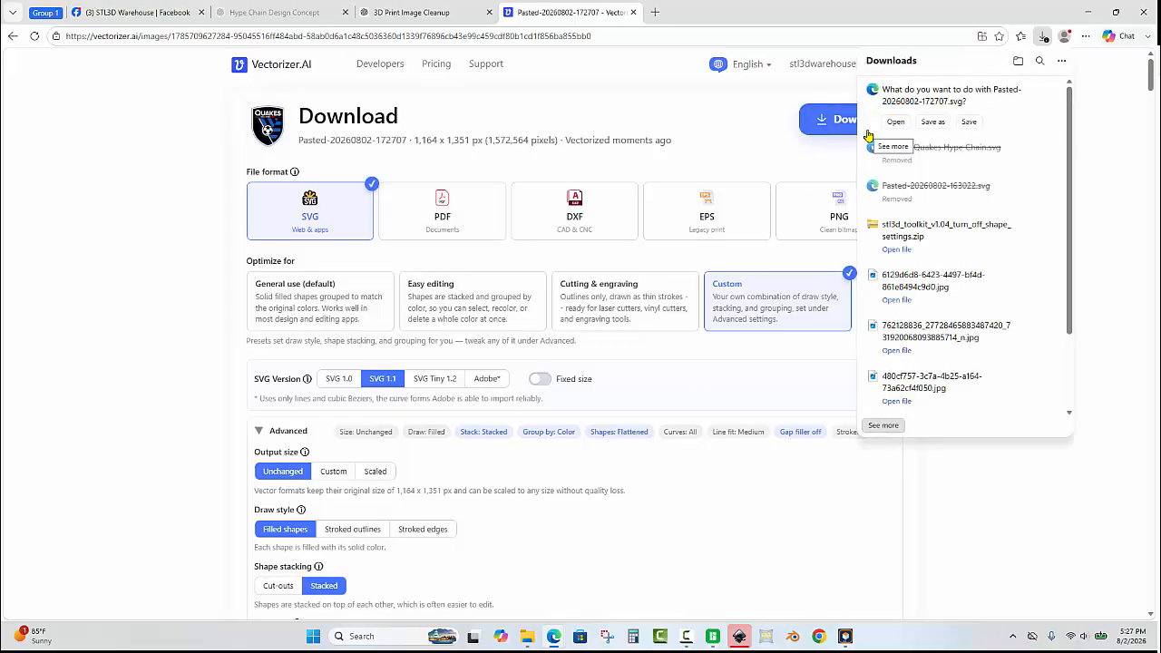
left_click(932, 124)
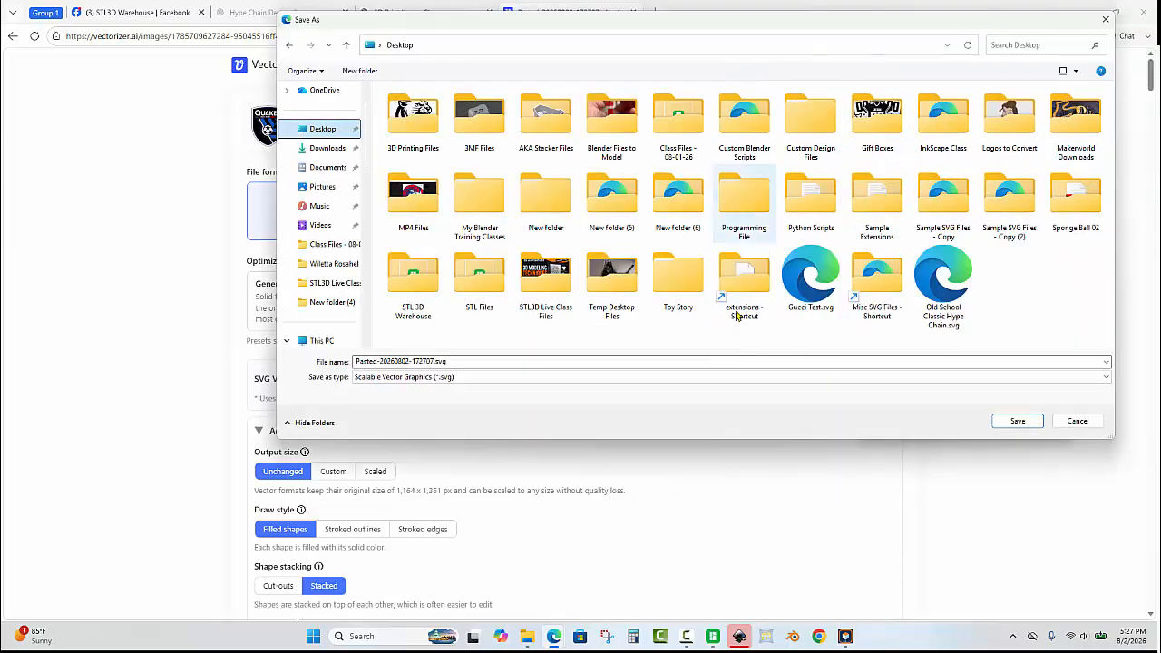
left_click(497, 375)
left_click(475, 362)
left_click_drag(474, 361, 211, 345)
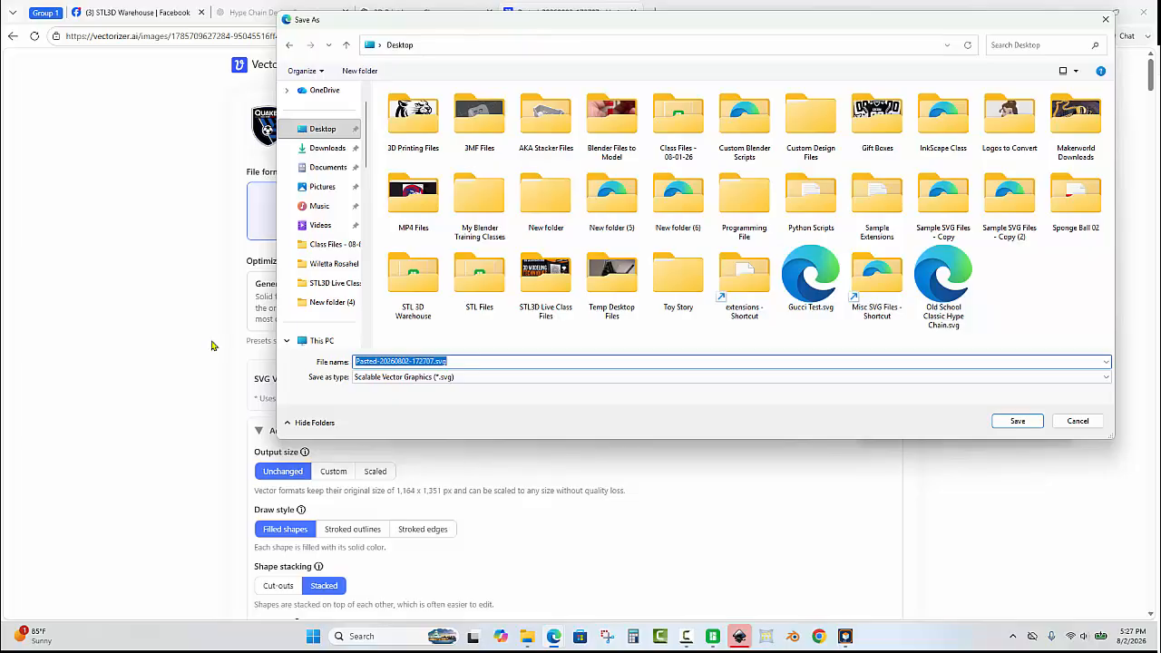
type("Quakes")
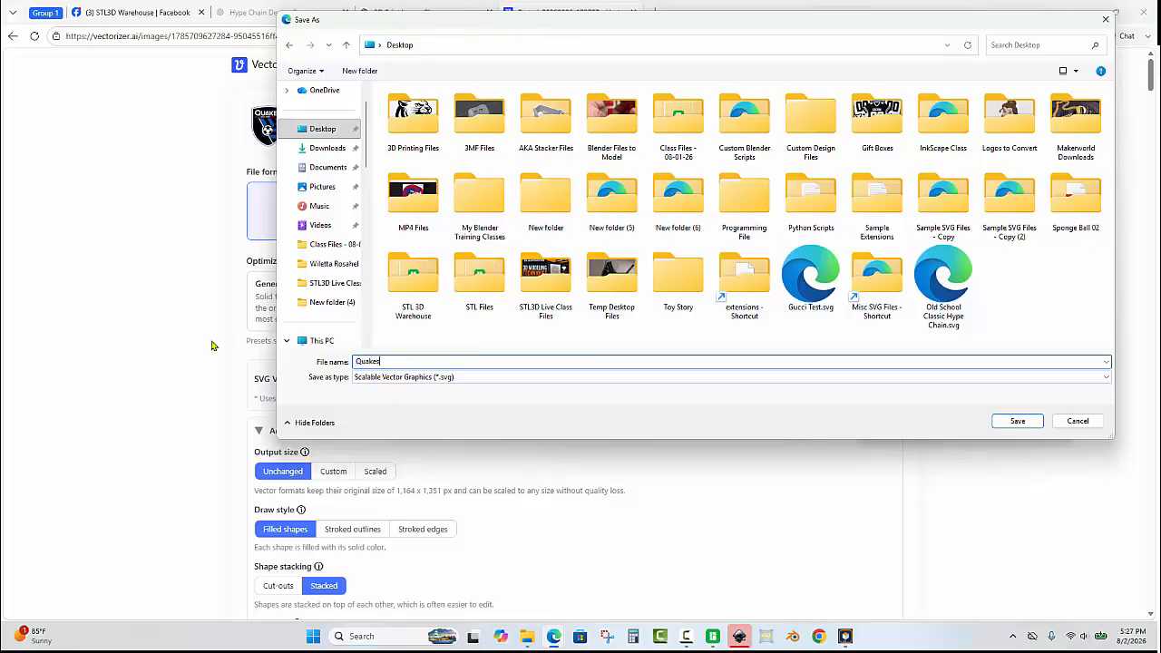
type("Hype")
left_click(1017, 421)
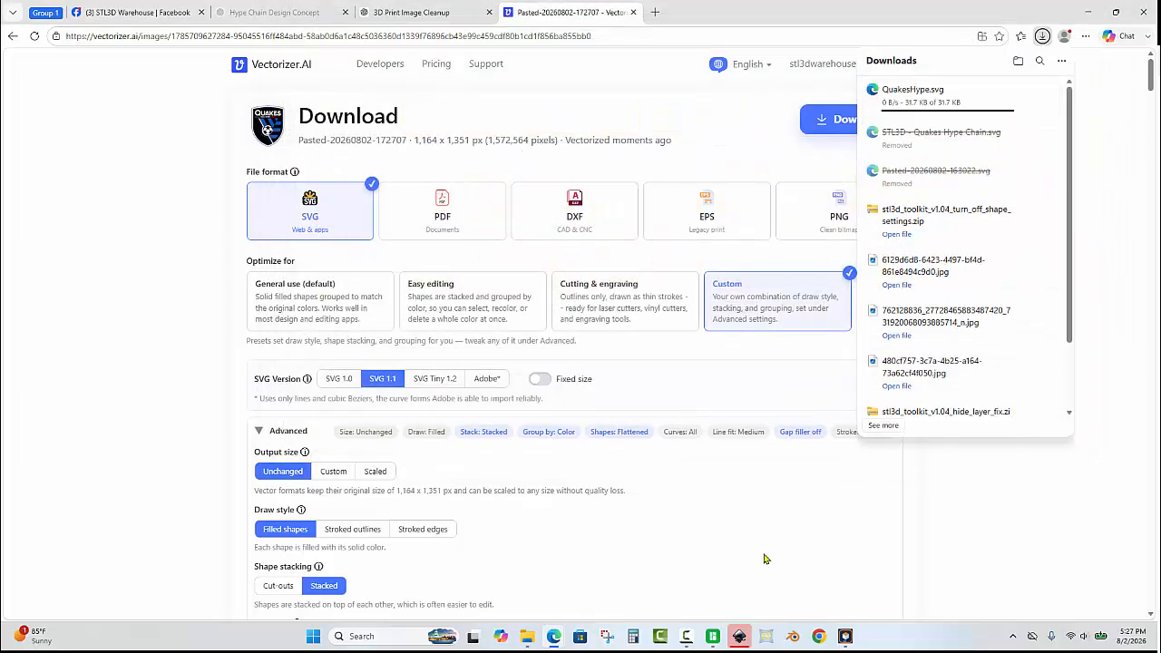
Switch to Inkscape and open QuakesHype.svg from the Desktop.
left_click(747, 640)
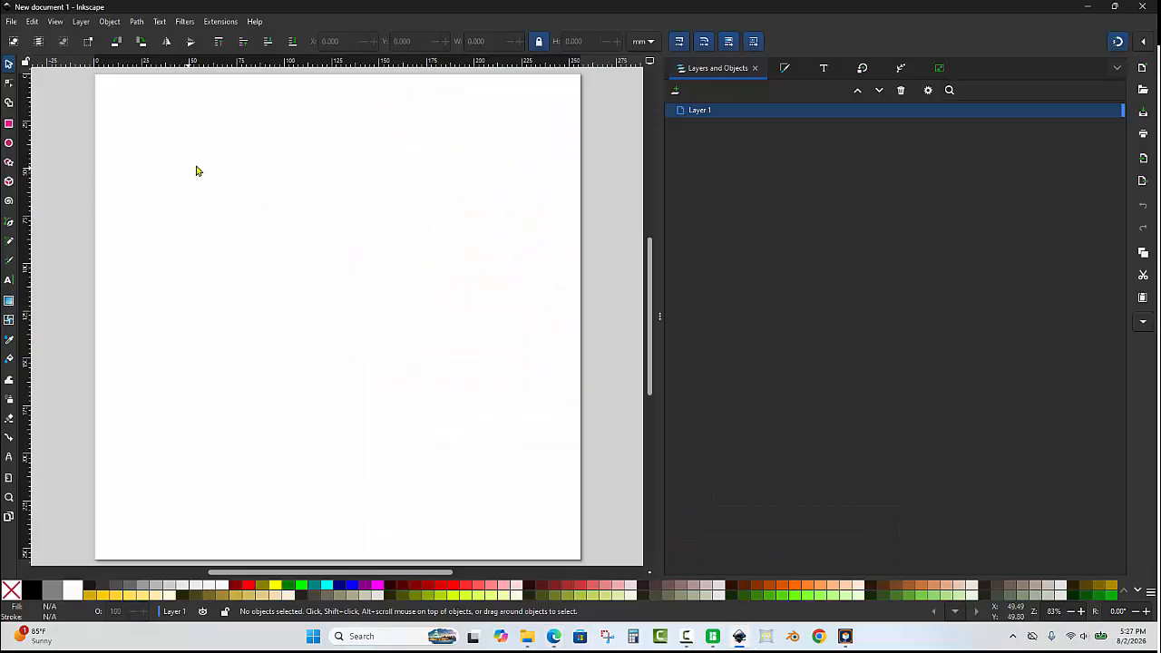
left_click(11, 21)
left_click(37, 66)
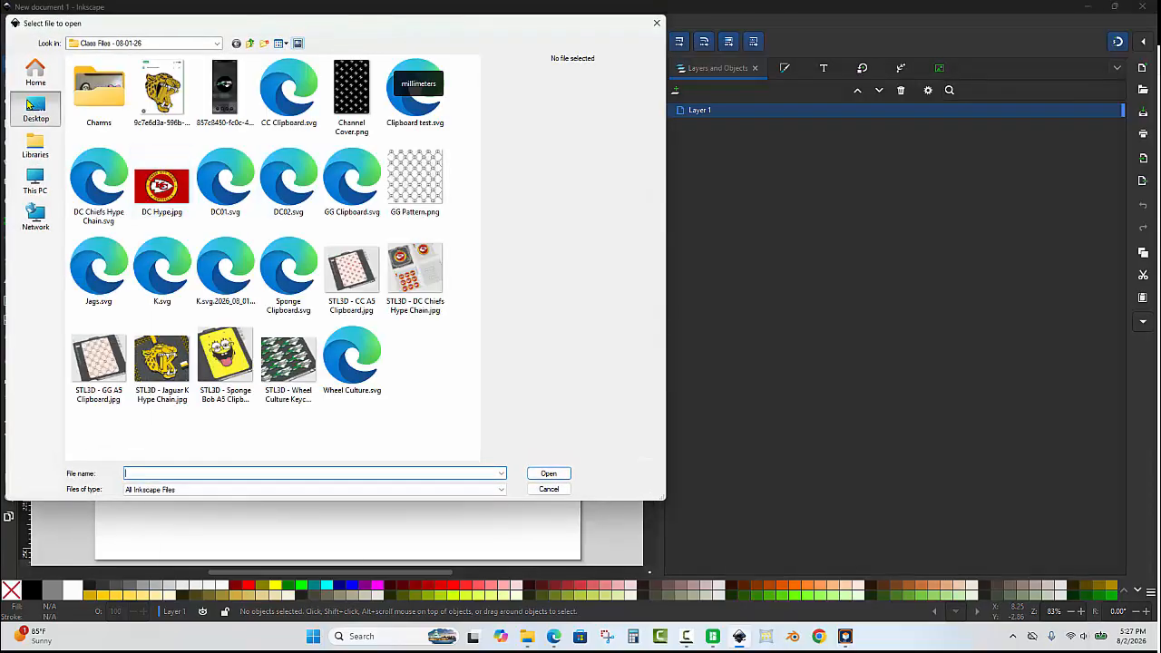
left_click(36, 109)
scroll(393, 259, "down", 2)
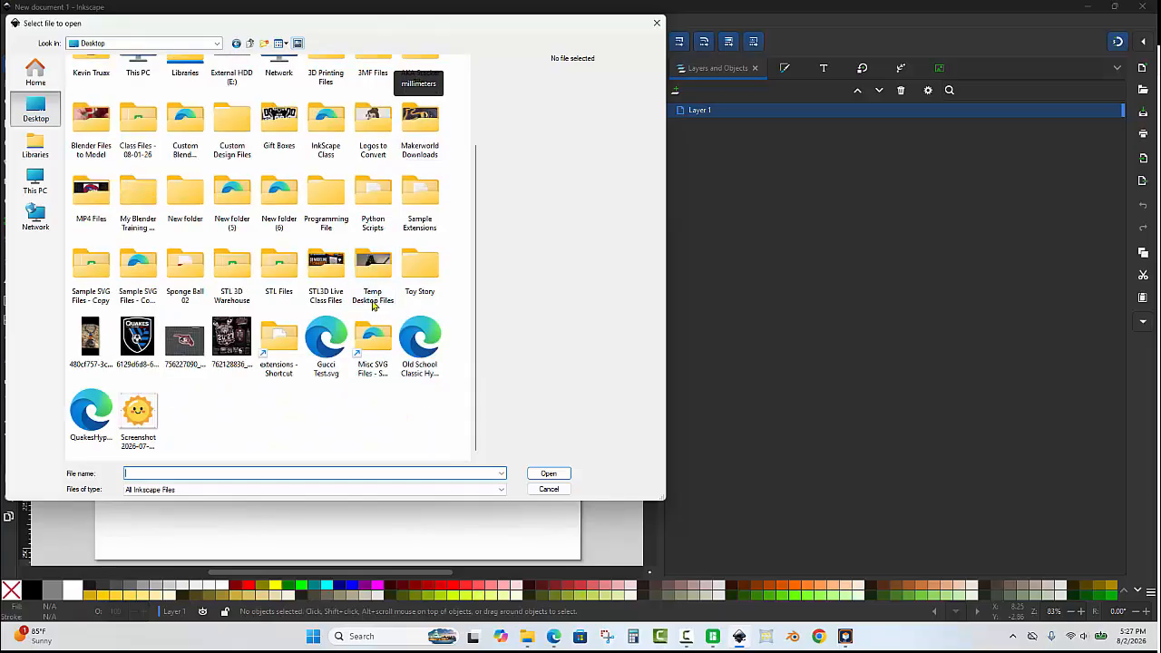
double_click(91, 411)
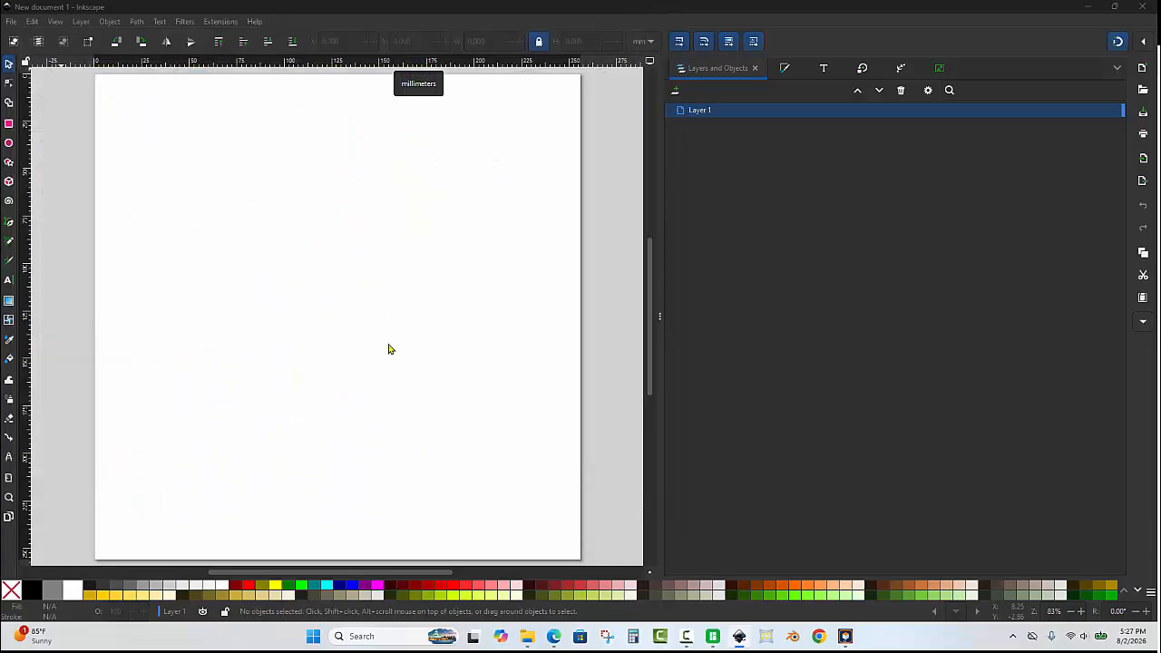
Select all the imported crest objects and move them off the page to the right.
scroll(418, 319, "down", 3)
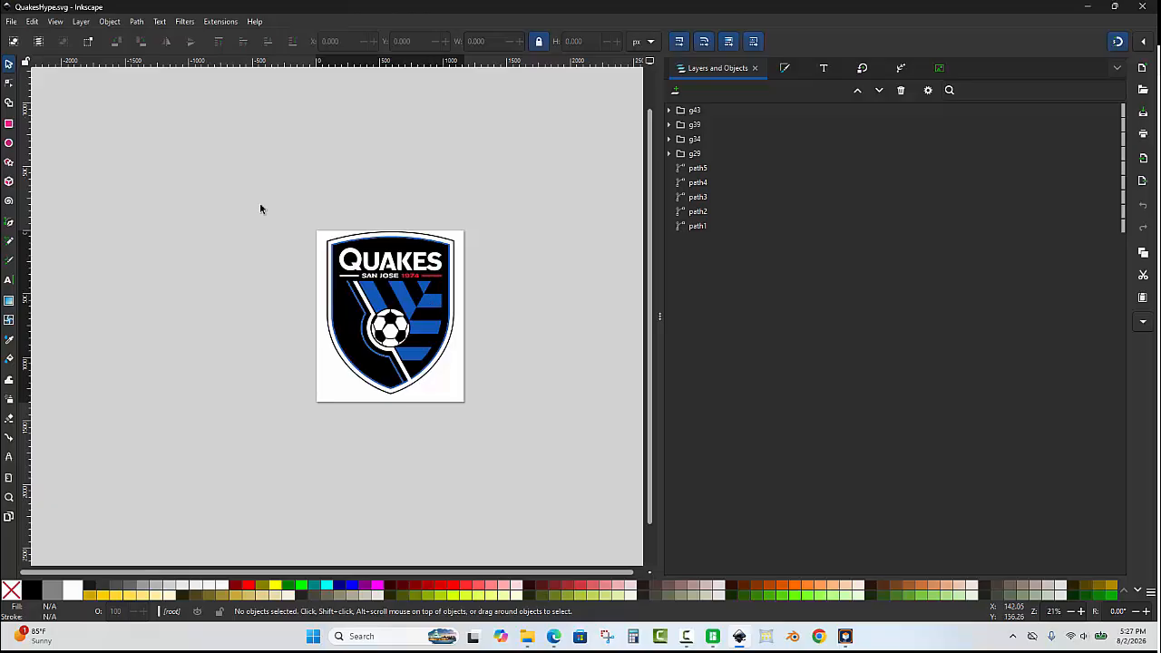
left_click_drag(236, 188, 590, 498)
scroll(267, 289, "down", 1)
left_click_drag(349, 303, 524, 310)
Ungroup the selected crest groups into individual paths.
scroll(603, 277, "up", 2)
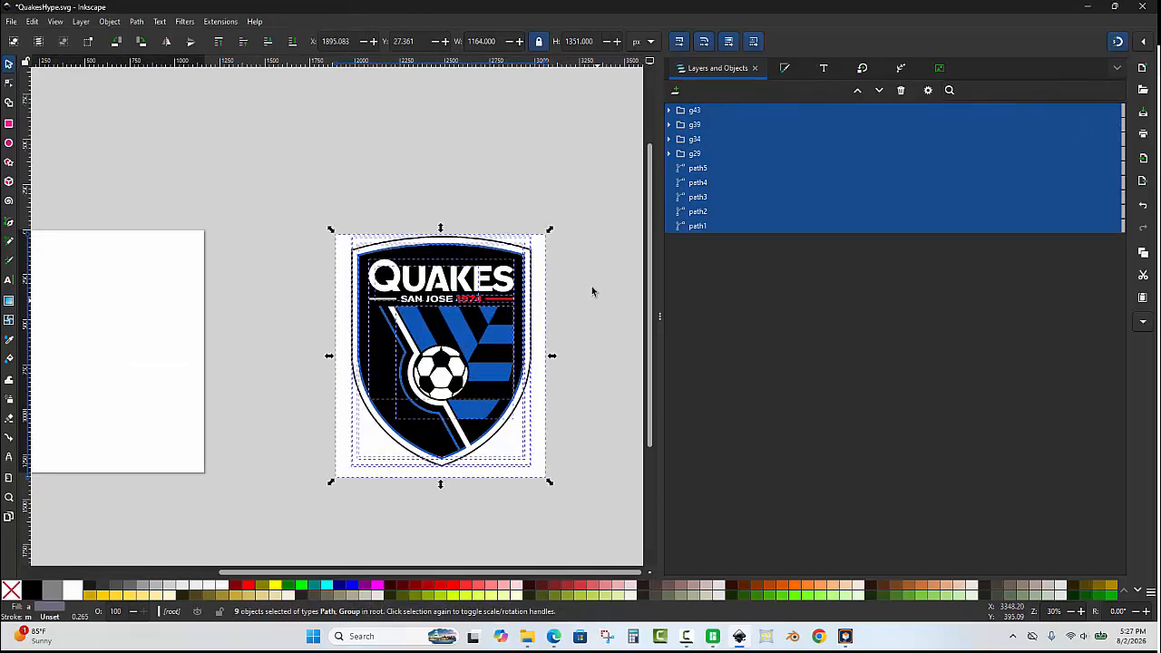
scroll(551, 337, "down", 1)
scroll(551, 337, "up", 2)
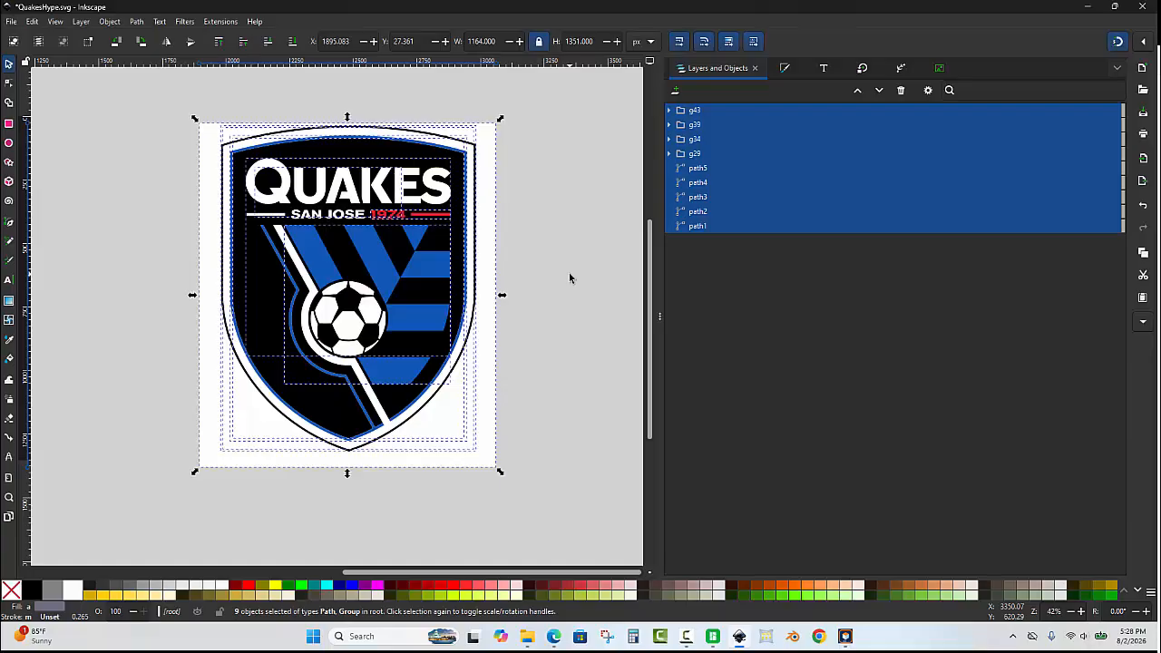
right_click(689, 159)
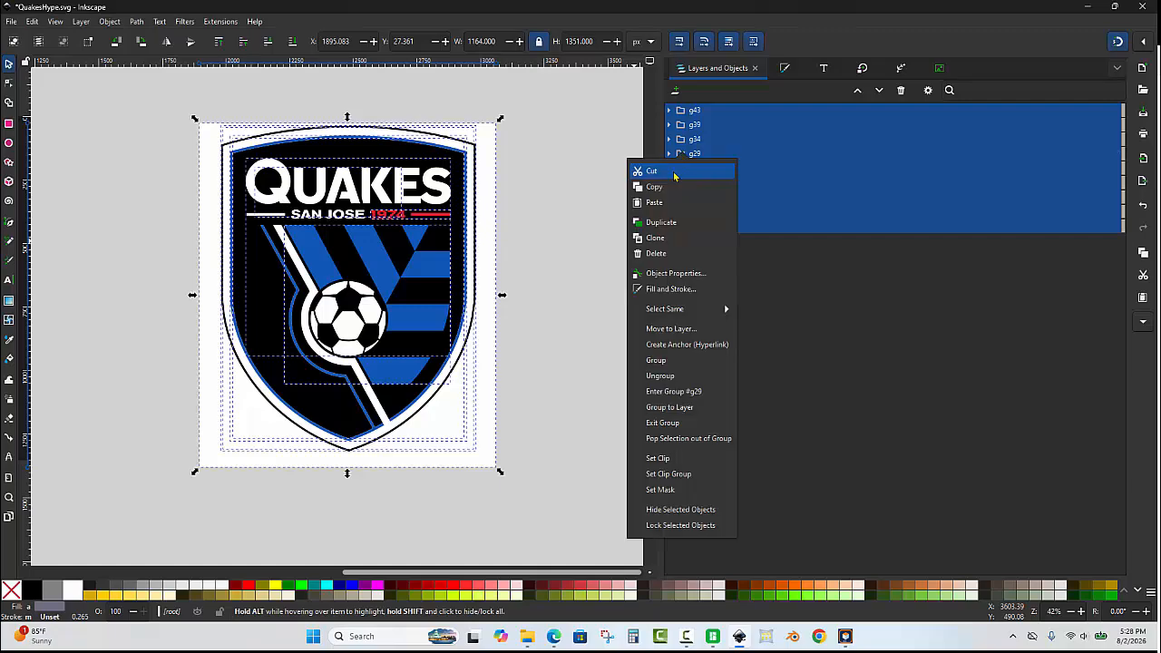
left_click(688, 374)
left_click(698, 380)
Delete the white background shape behind the crest.
scroll(701, 347, "up", 1)
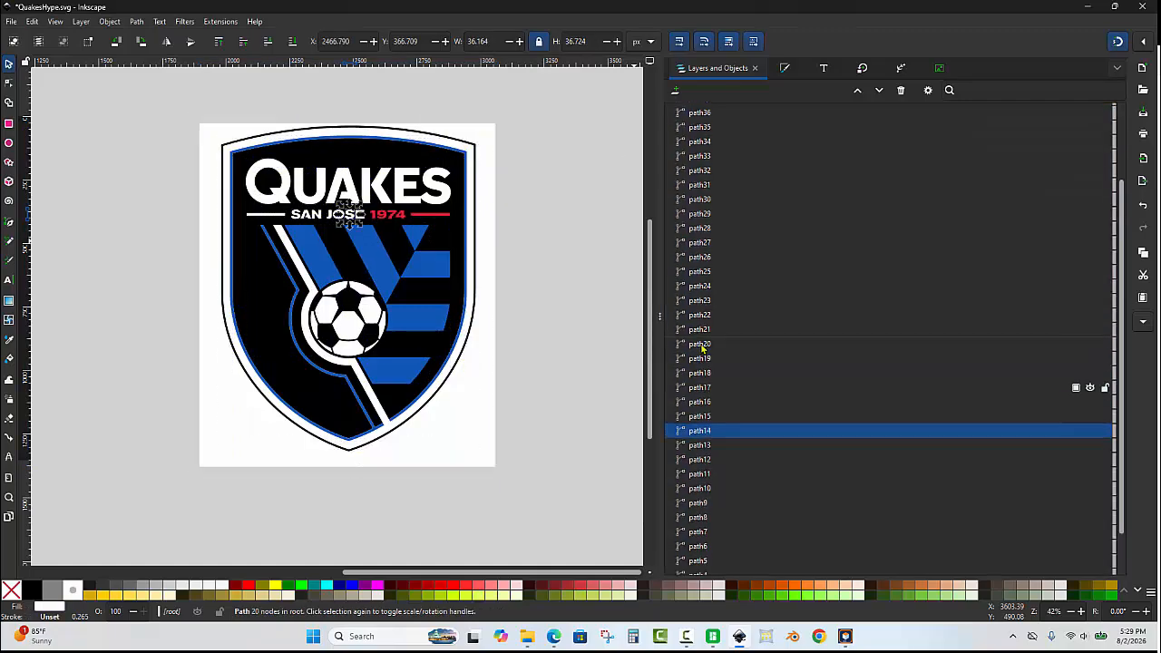
scroll(717, 227, "up", 2)
scroll(738, 303, "down", 3)
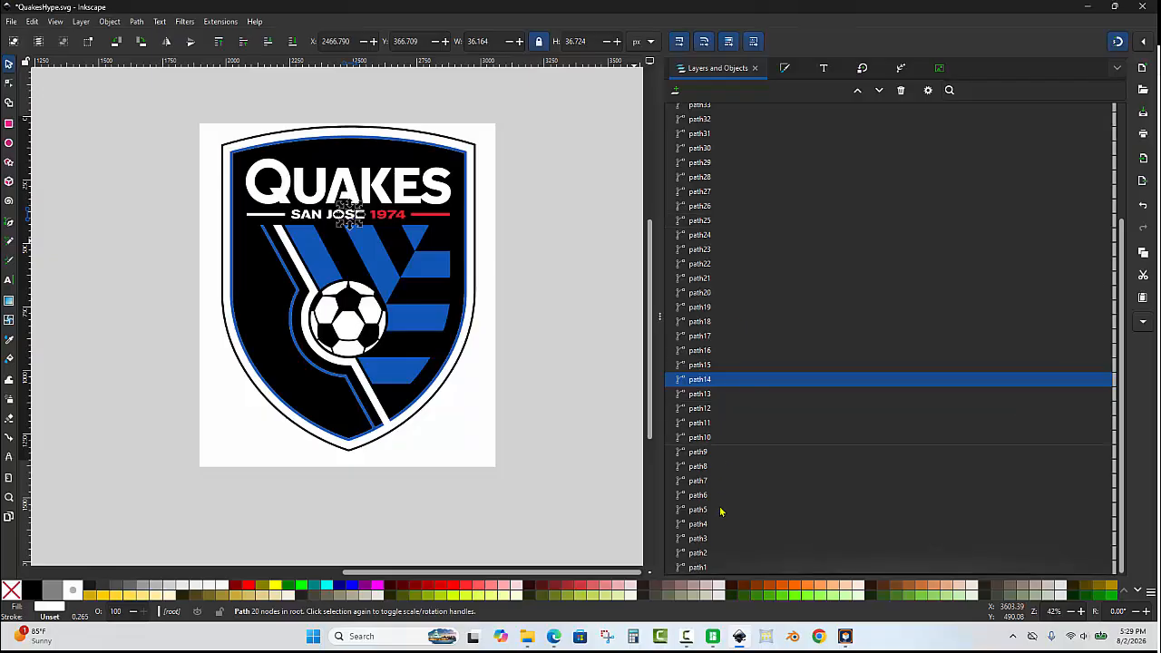
left_click(513, 249)
left_click(495, 159)
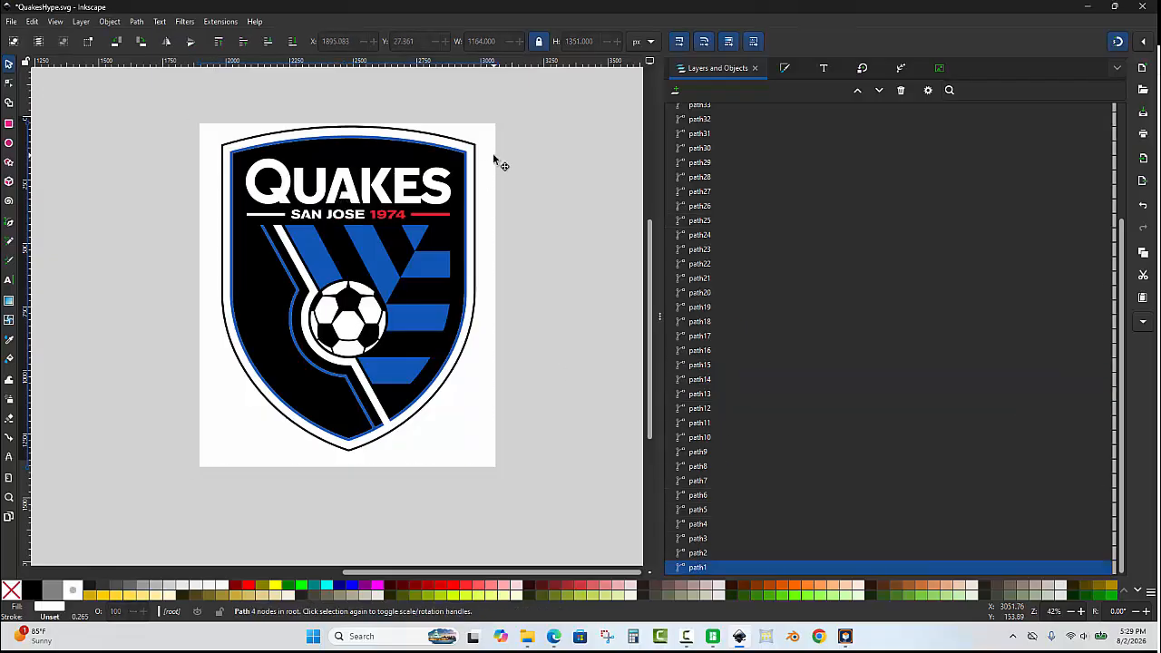
key("Delete")
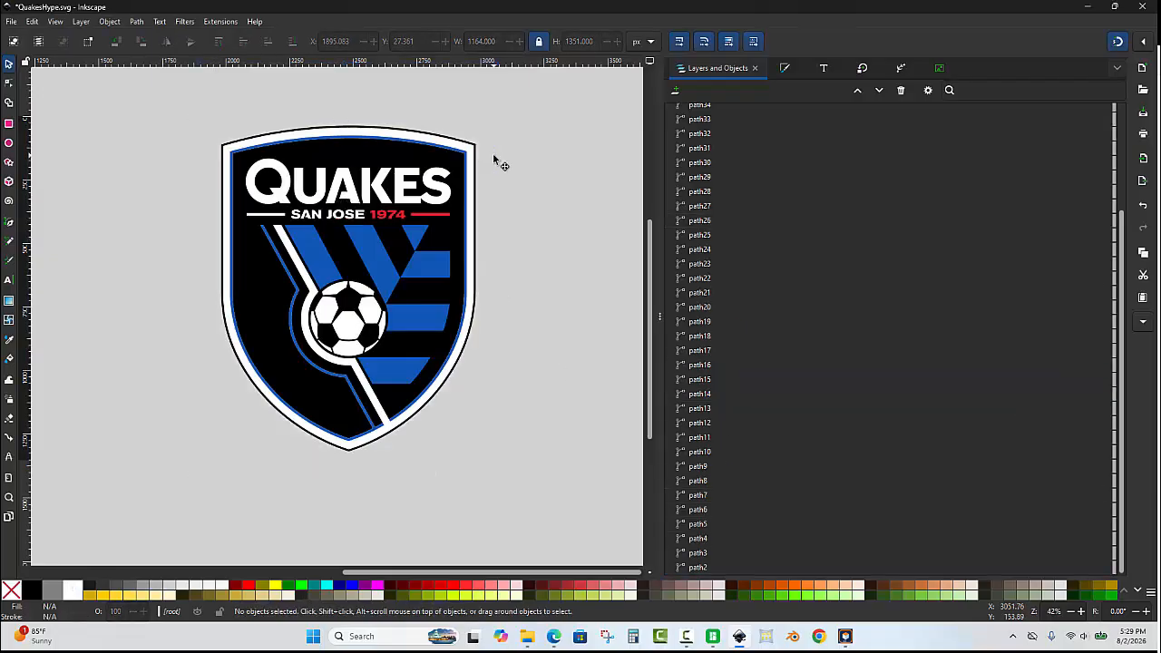
Select the thin black outer outline around the crest and delete it.
scroll(484, 148, "up", 6)
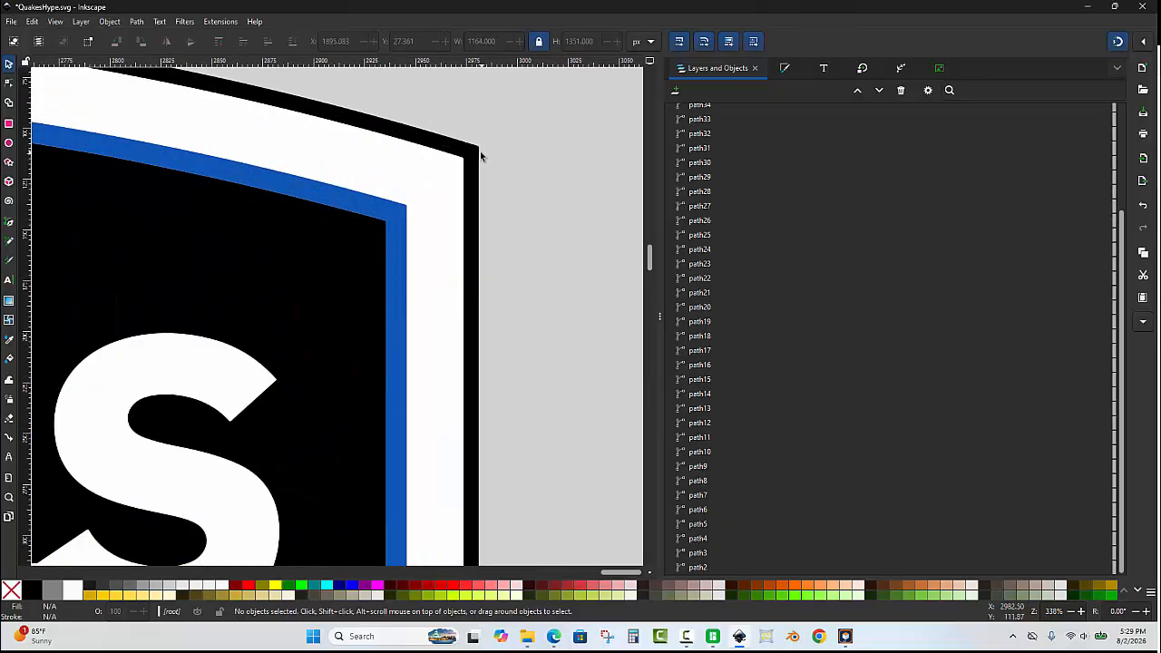
left_click(479, 153)
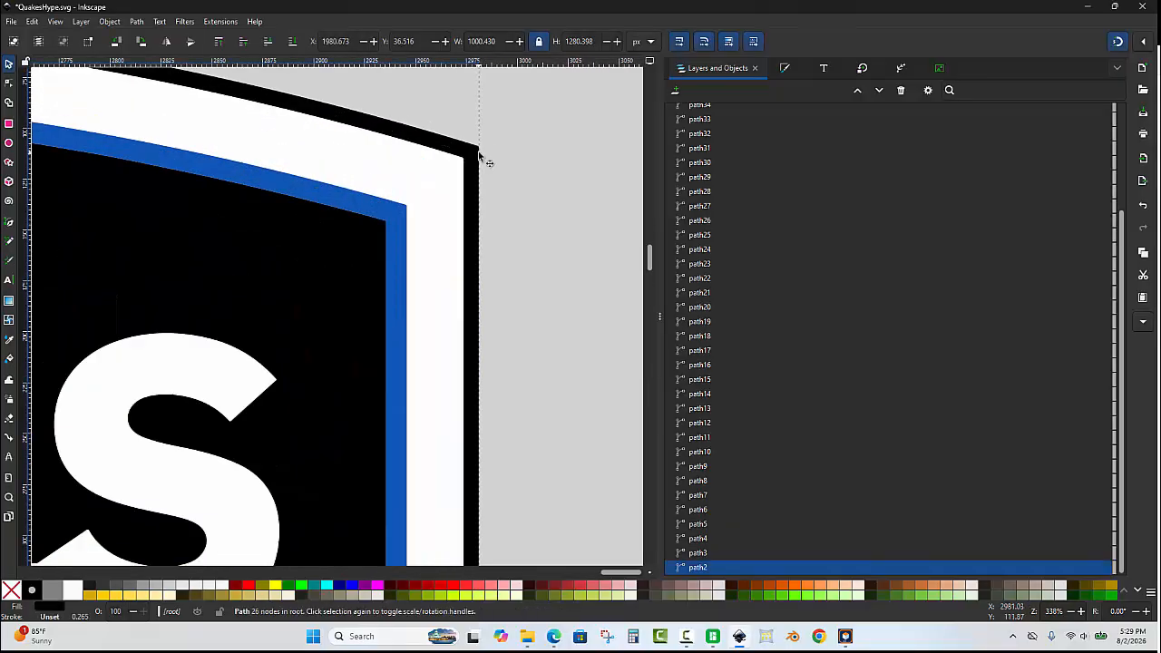
key("Delete")
Select all remaining crest paths and set their height to 150 px with proportions locked.
scroll(490, 147, "down", 7)
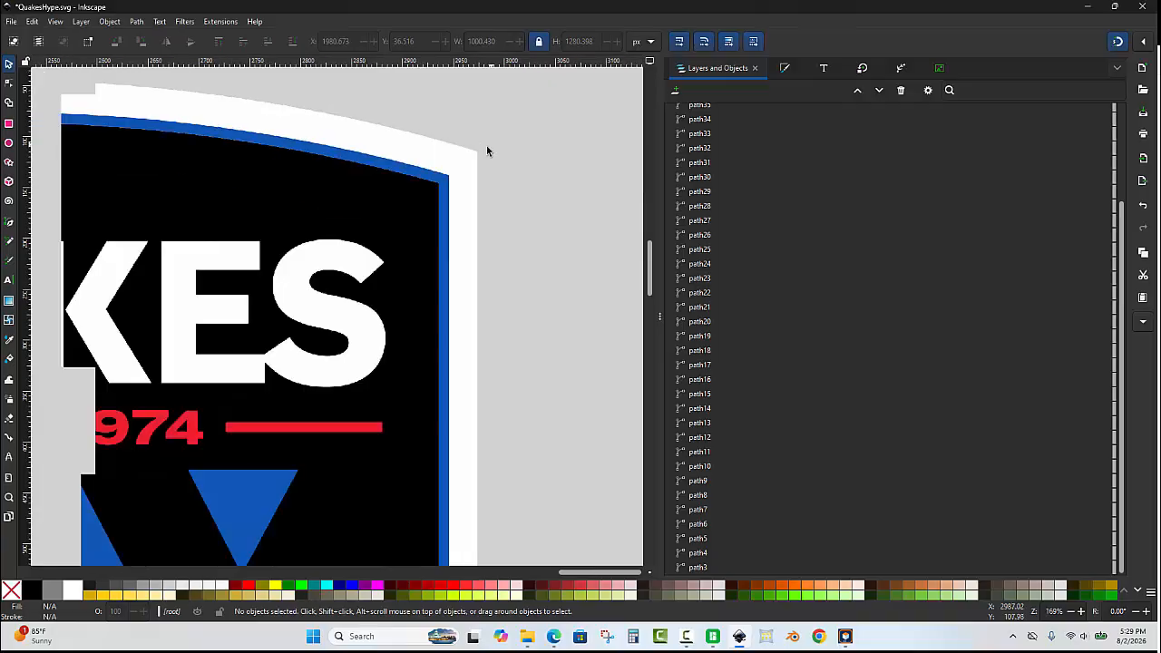
scroll(170, 163, "up", 1)
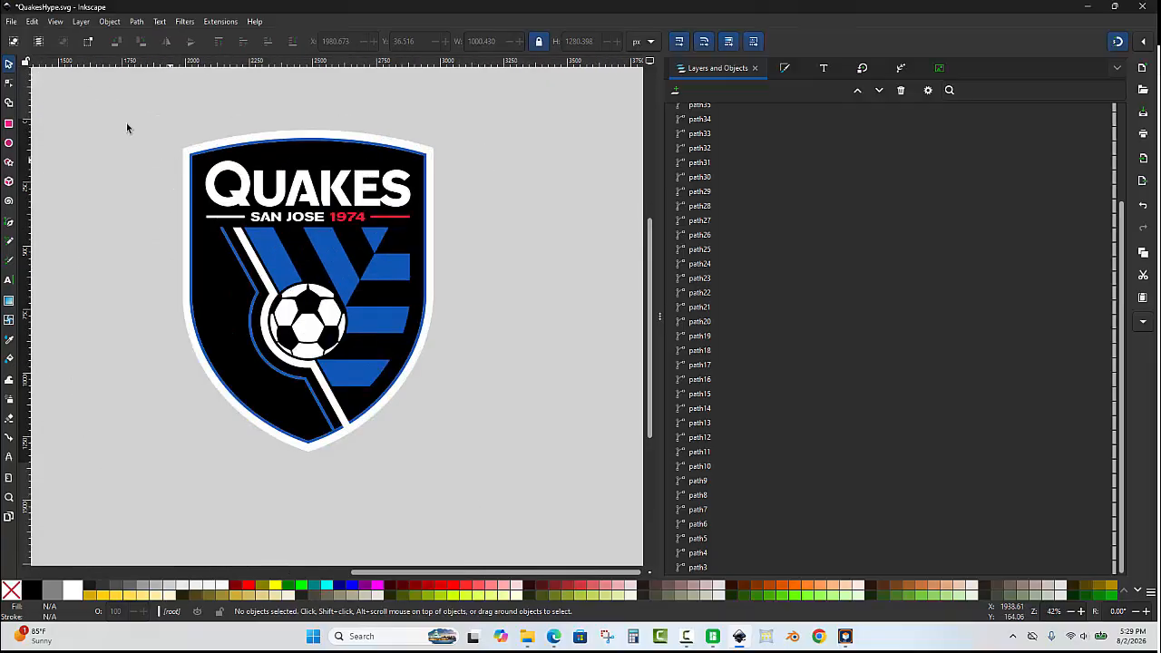
left_click_drag(112, 91, 509, 517)
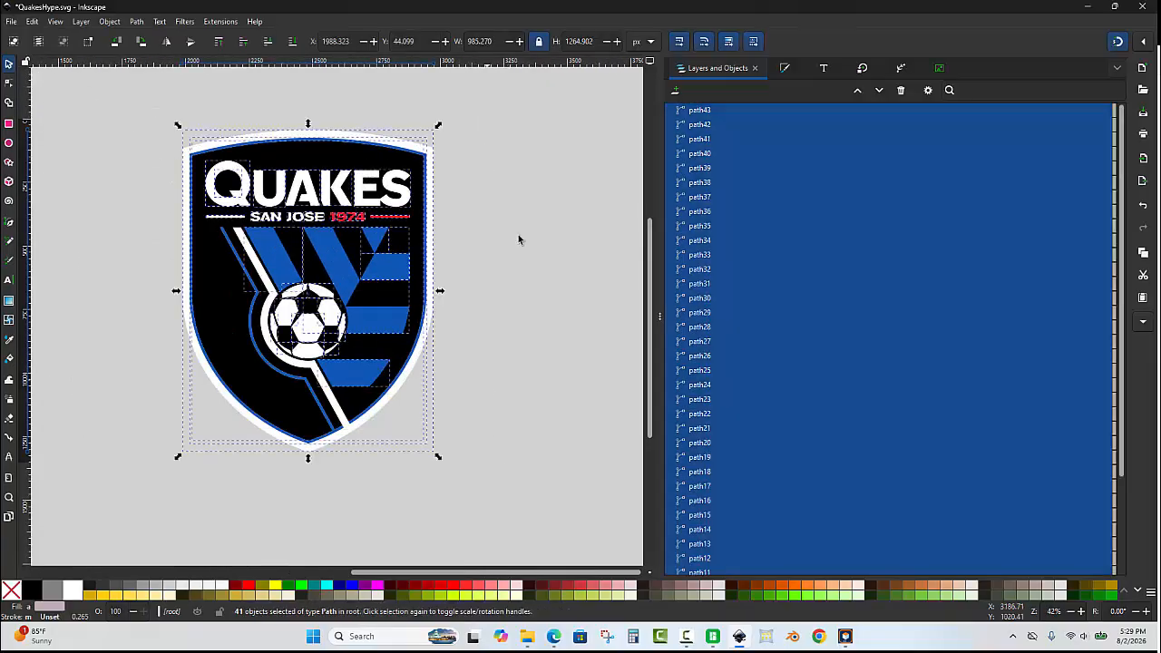
left_click(585, 40)
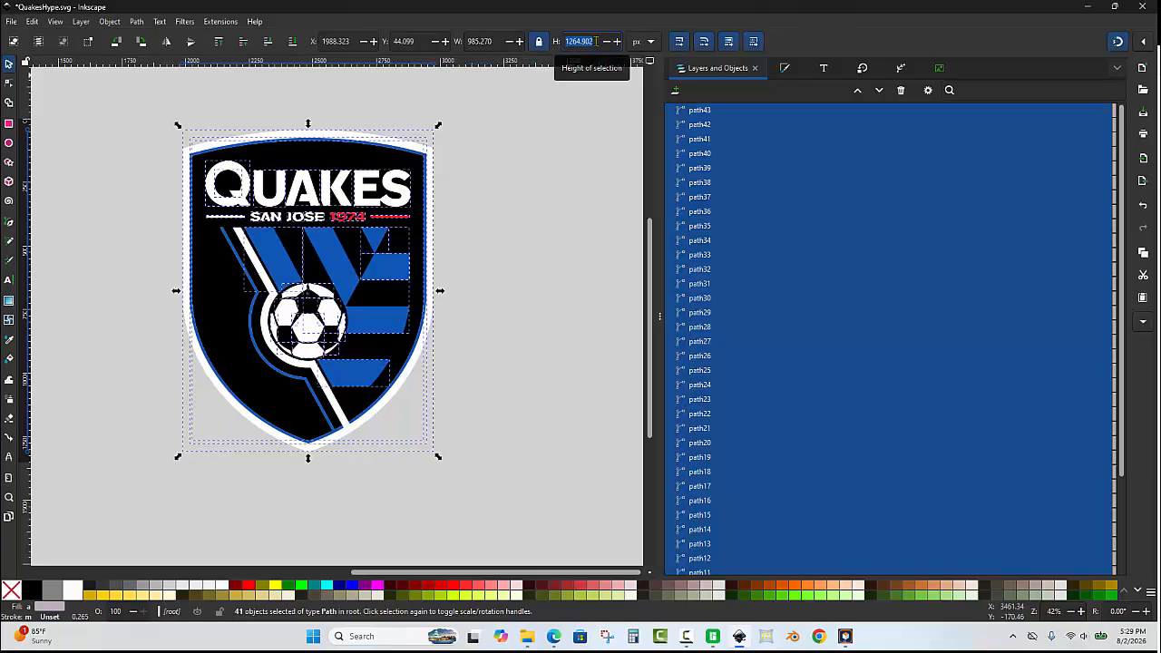
type("150")
key("Return")
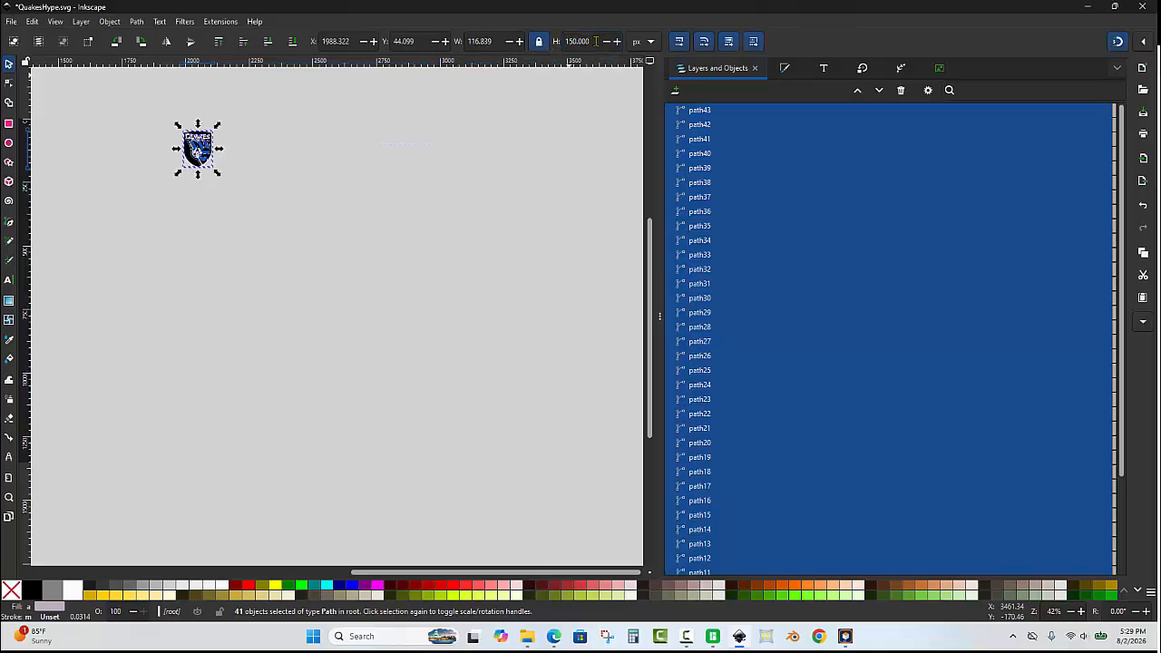
Switch the selection's measurement units to millimetres and reselect the crest.
scroll(542, 249, "down", 4)
scroll(508, 231, "up", 3)
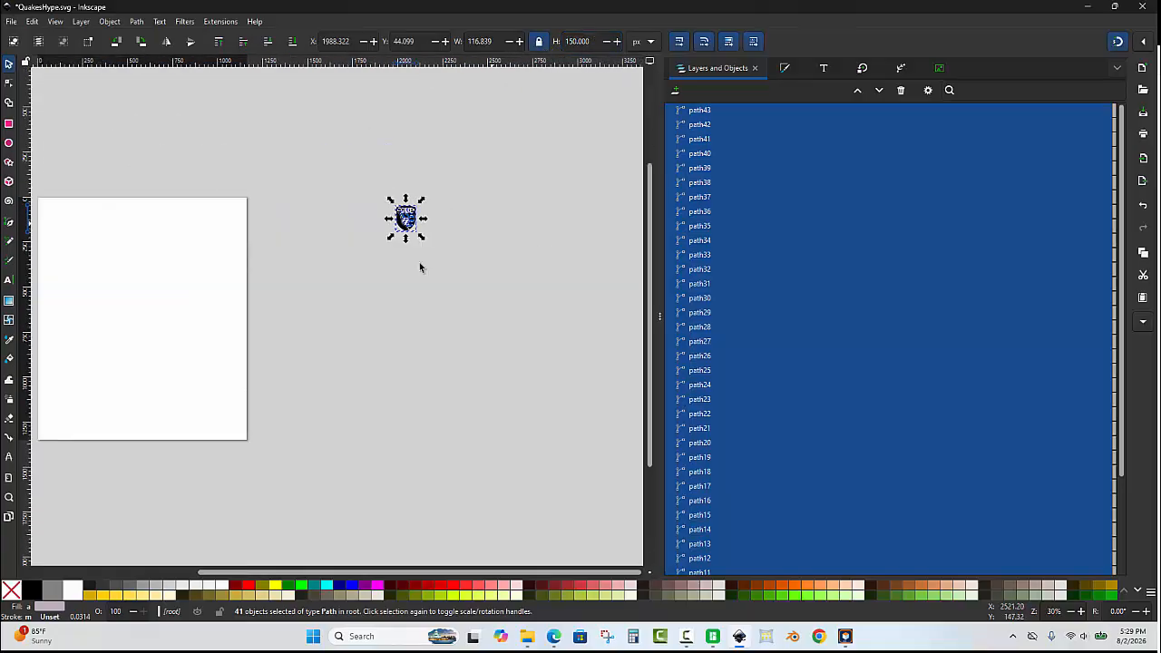
scroll(374, 139, "up", 1)
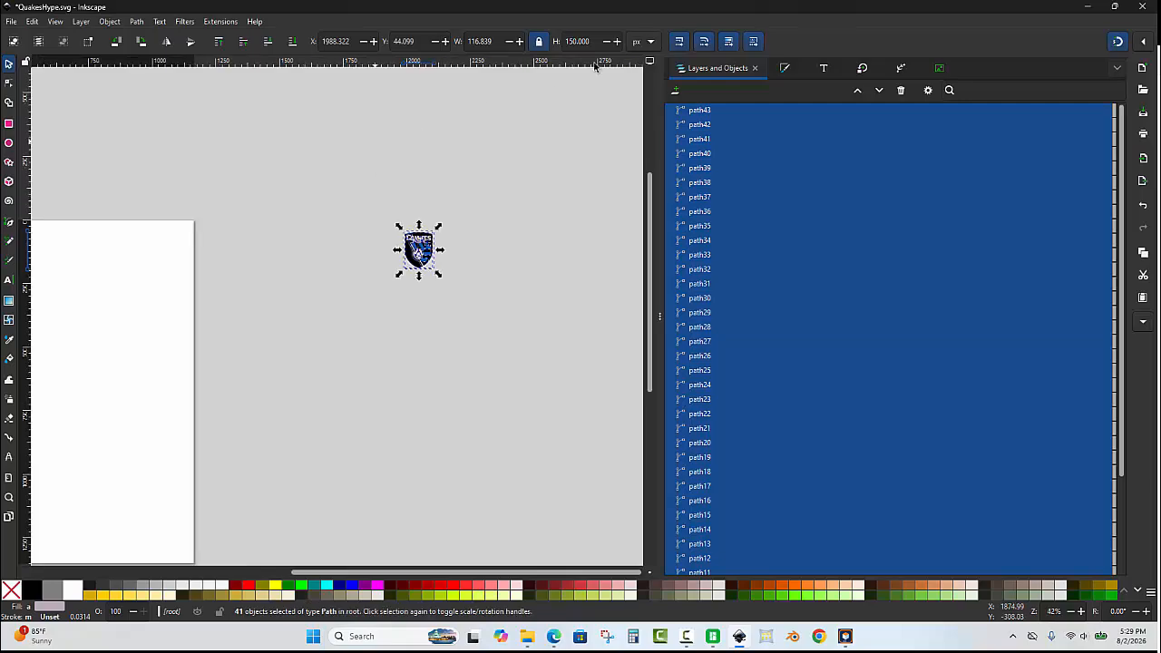
left_click(649, 41)
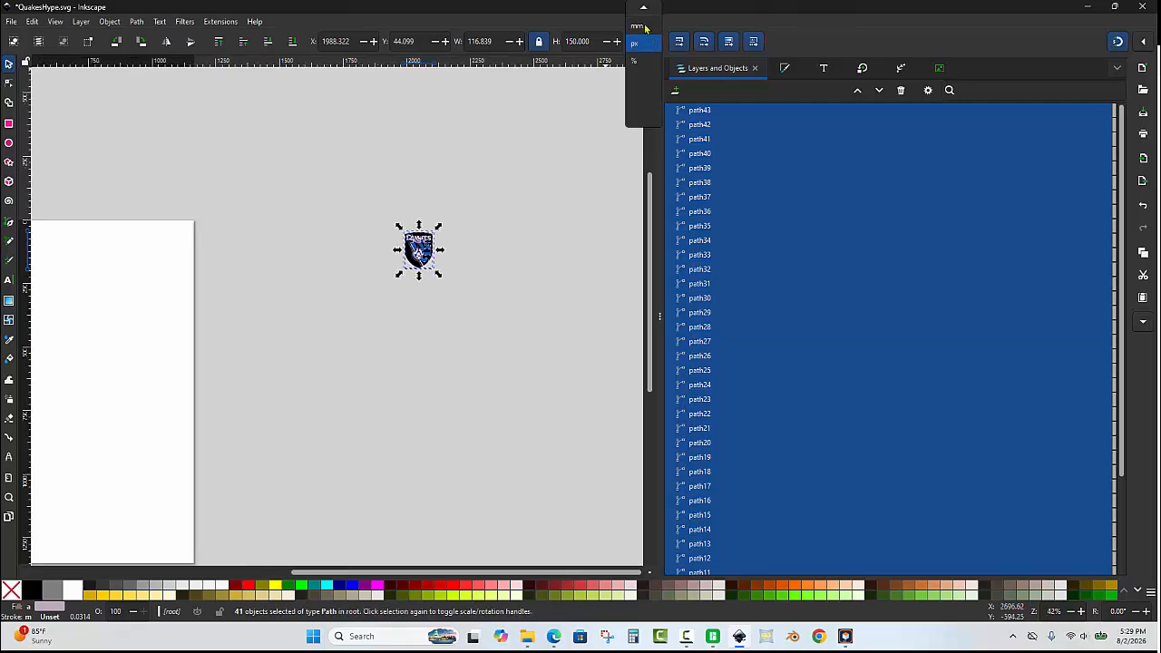
left_click(637, 27)
left_click_drag(502, 181, 349, 338)
scroll(445, 147, "up", 1, "ctrl")
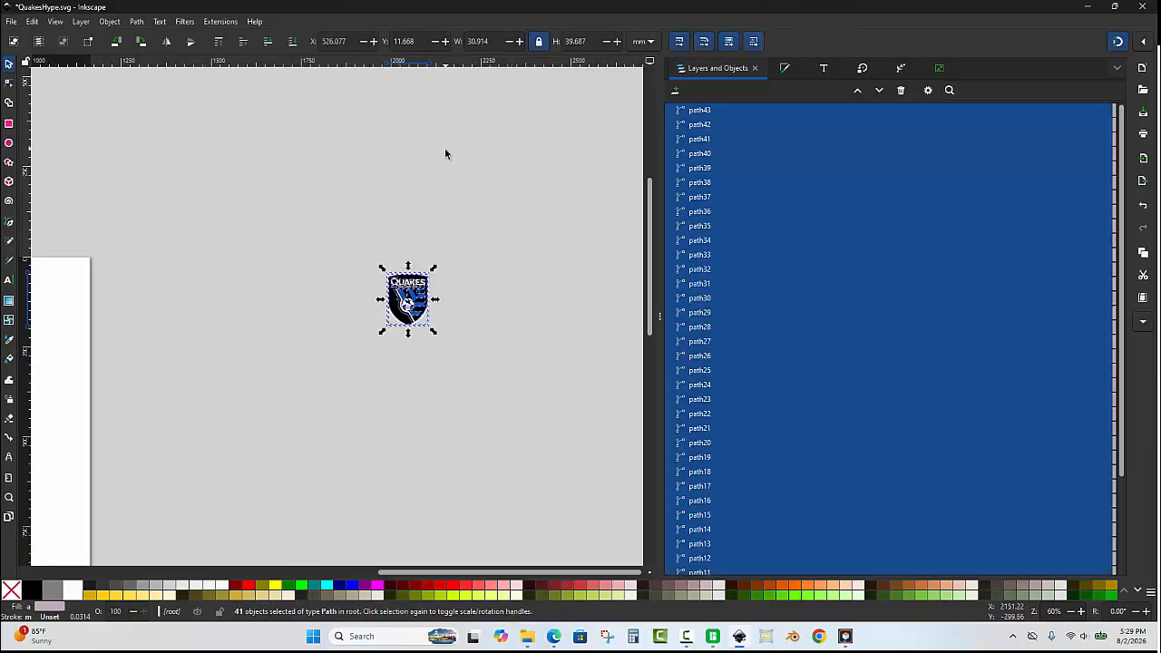
Set the selected crest's height to 150 mm with proportions locked.
triple_click(587, 36)
type("150")
key("Return")
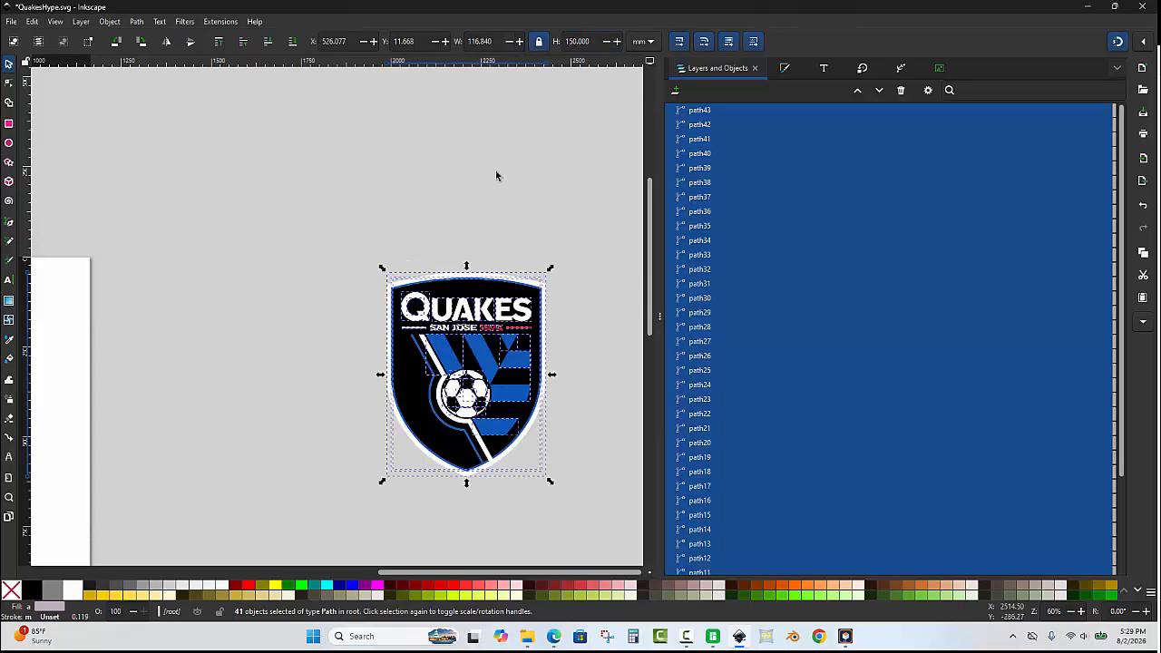
Move the crest closer beside the page and deselect it.
scroll(524, 172, "down", 2)
left_click_drag(420, 295, 102, 372)
scroll(102, 369, "up", 2)
scroll(195, 265, "down", 2)
left_click_drag(263, 256, 456, 261)
scroll(473, 178, "up", 3)
scroll(507, 365, "down", 2)
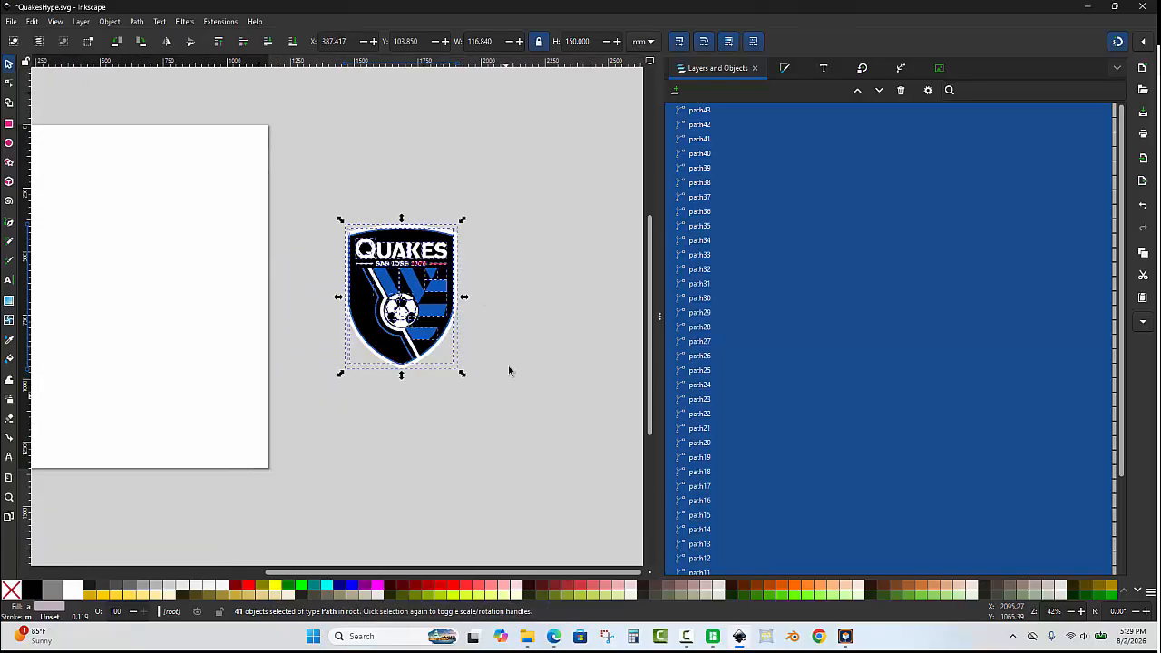
scroll(481, 285, "up", 2)
scroll(453, 283, "down", 1)
scroll(303, 138, "up", 2)
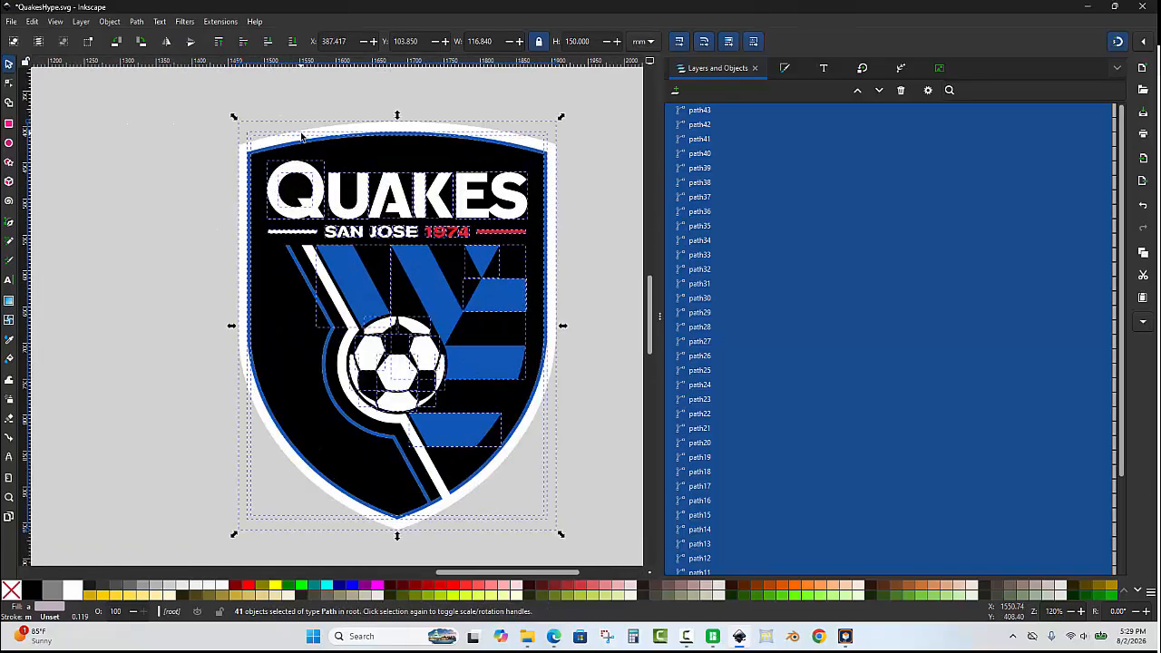
left_click(206, 155)
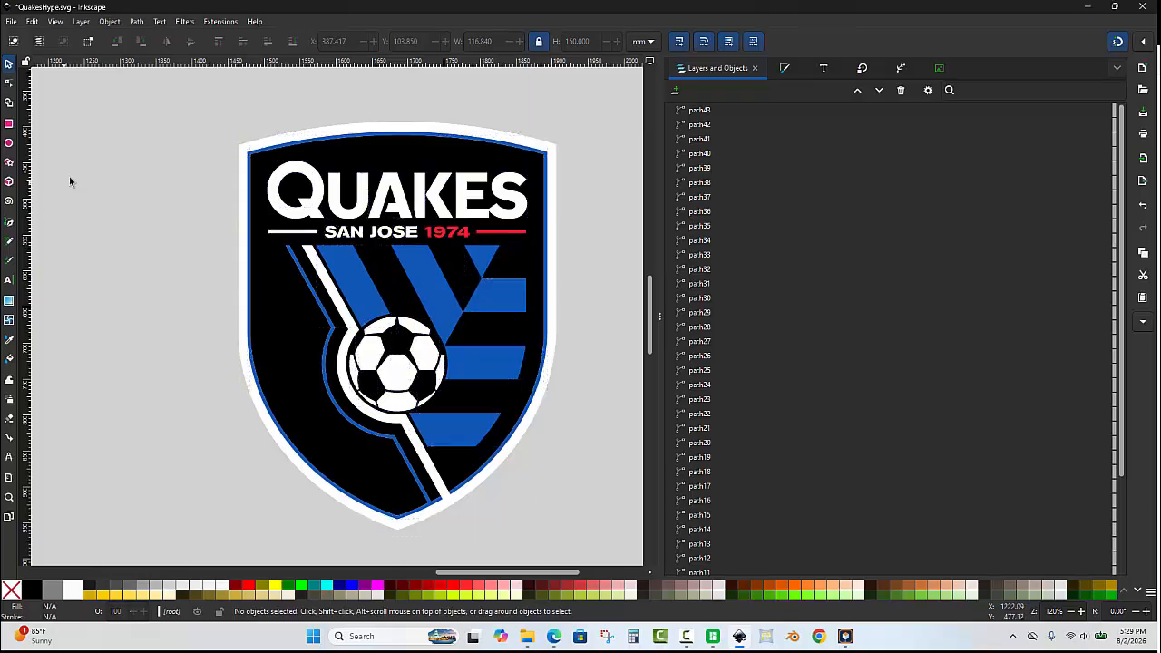
Open the STL3D Automation Toolkit and position its window over the layers list.
left_click(844, 636)
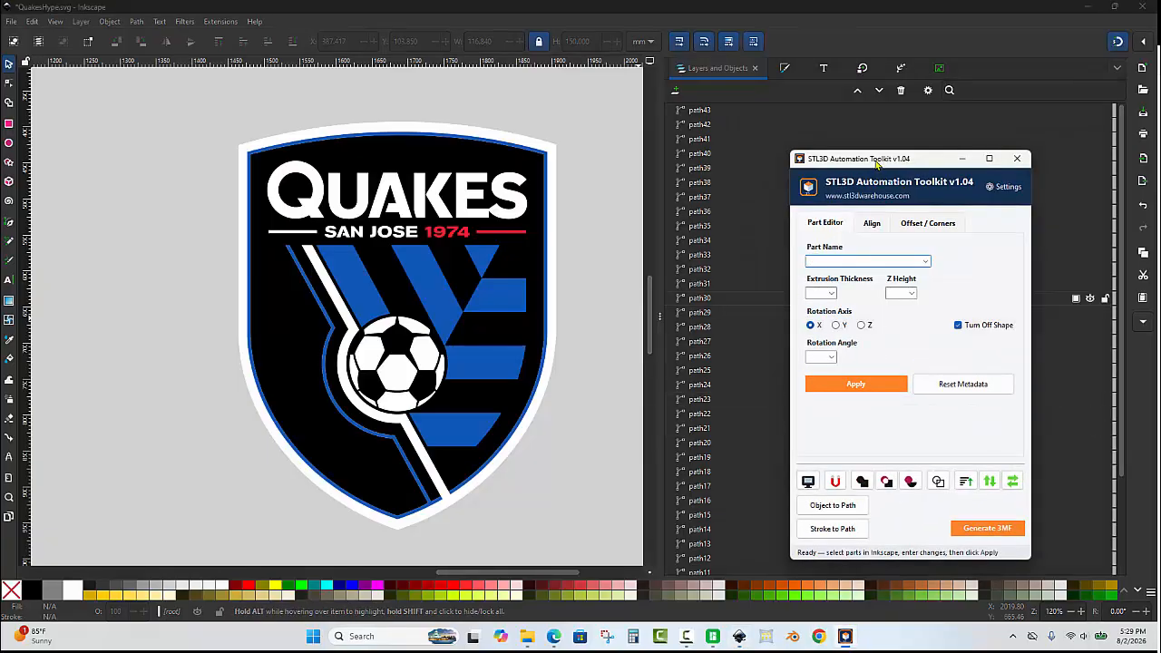
left_click_drag(877, 161, 717, 158)
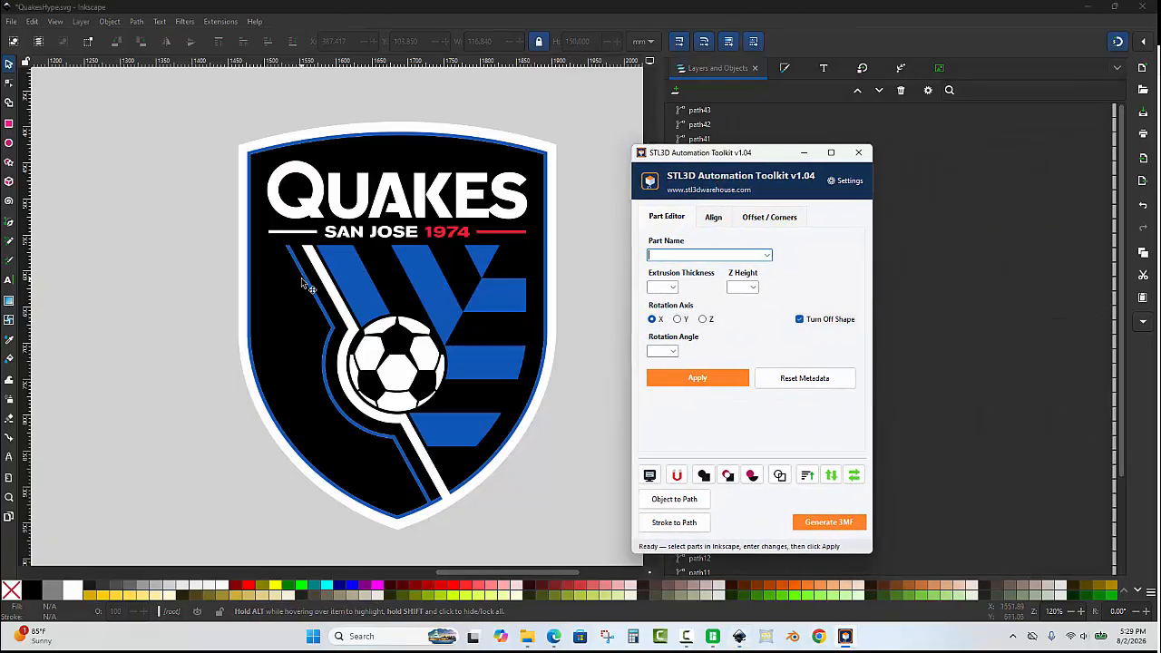
left_click_drag(784, 158, 961, 150)
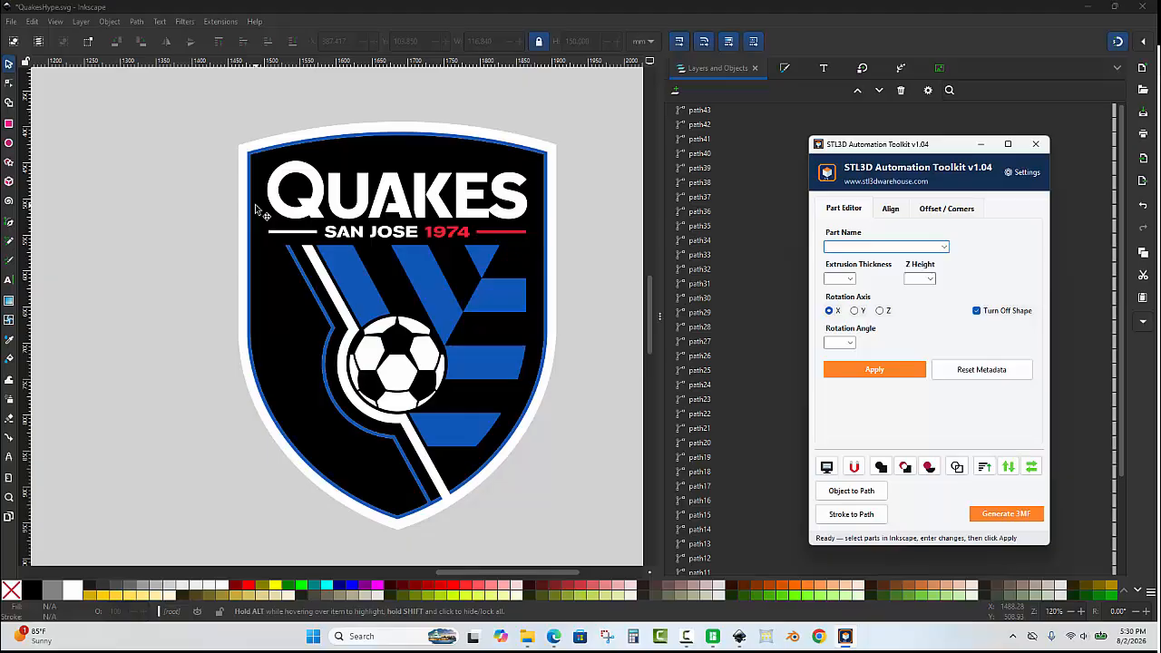
Tag the white outer outline as White Backplate with extrusion thickness 8 and Z height 4, and apply.
scroll(558, 163, "up", 1, "ctrl")
scroll(549, 154, "up", 2, "ctrl")
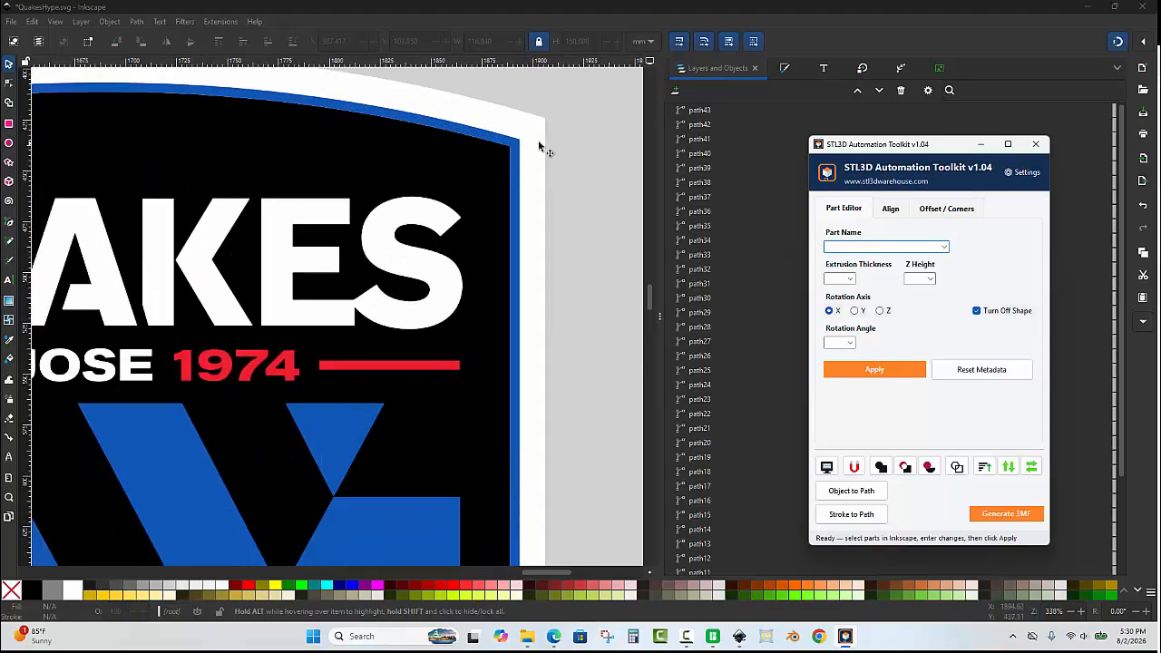
left_click(540, 145)
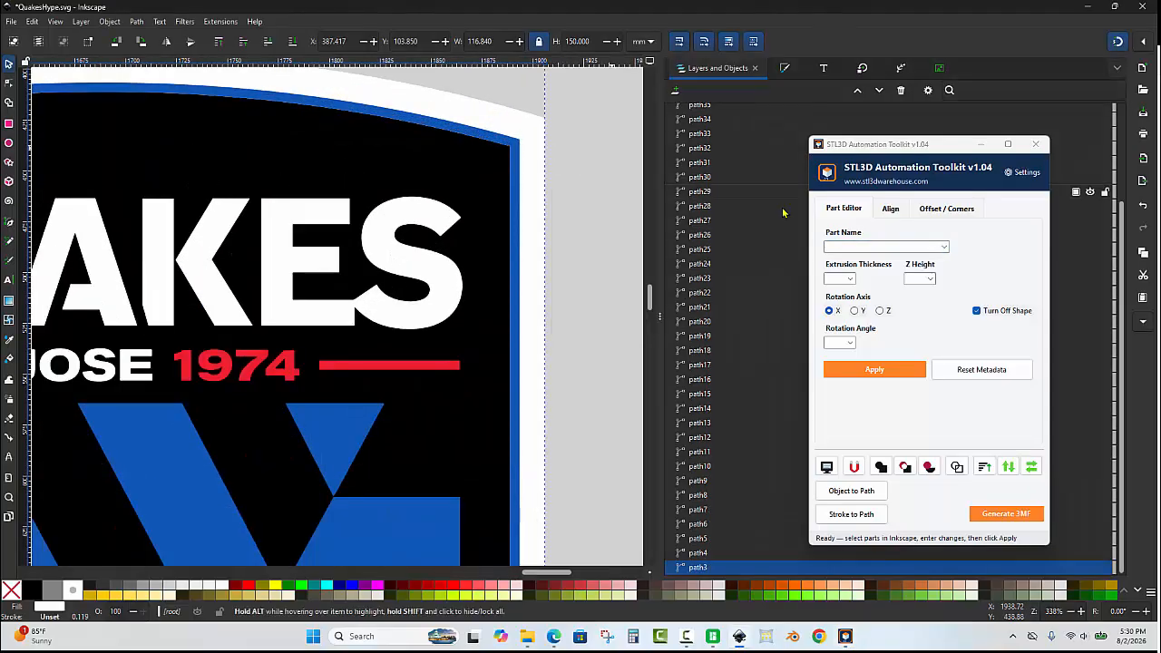
left_click(943, 246)
left_click(901, 270)
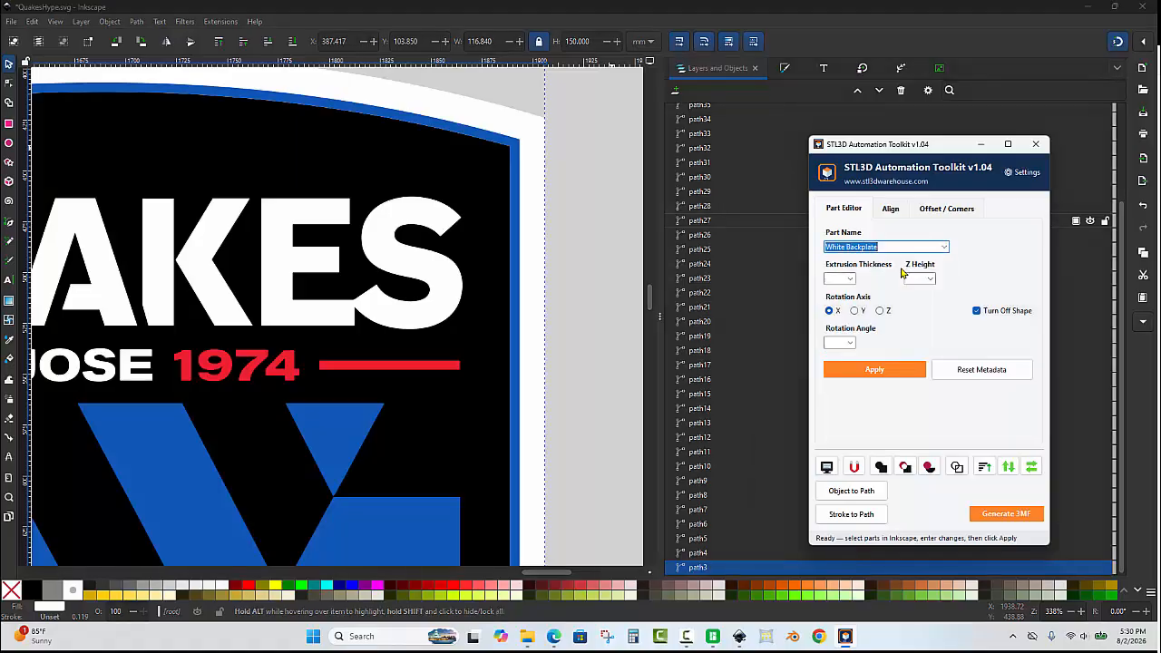
left_click(837, 279)
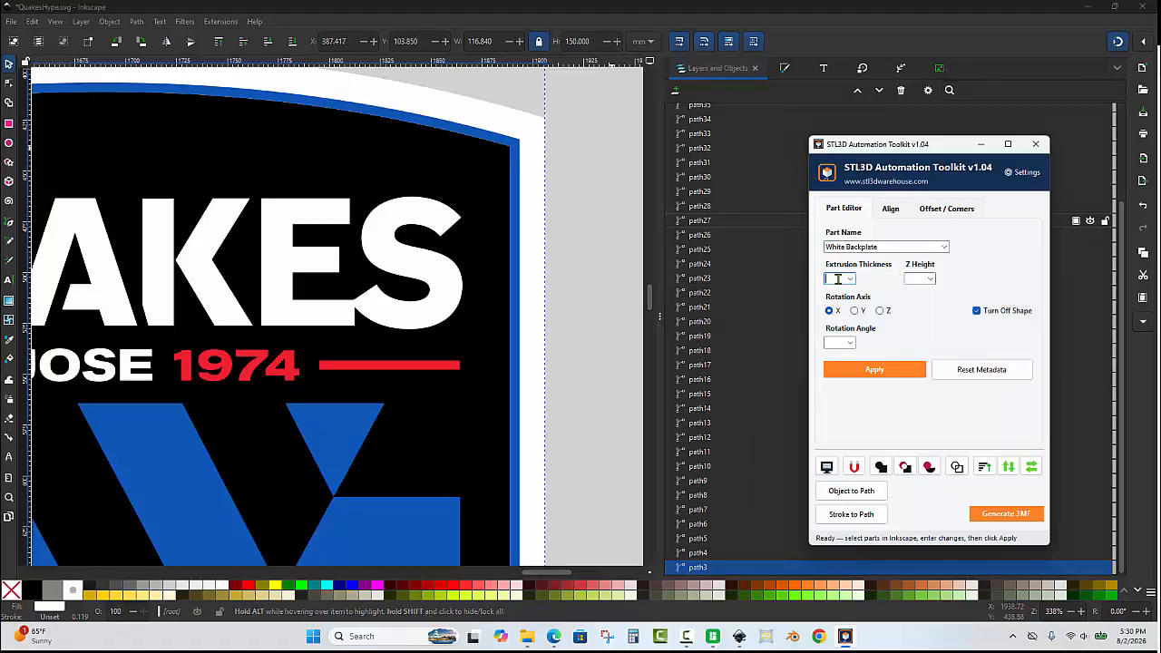
type("8")
left_click(917, 279)
left_click(894, 371)
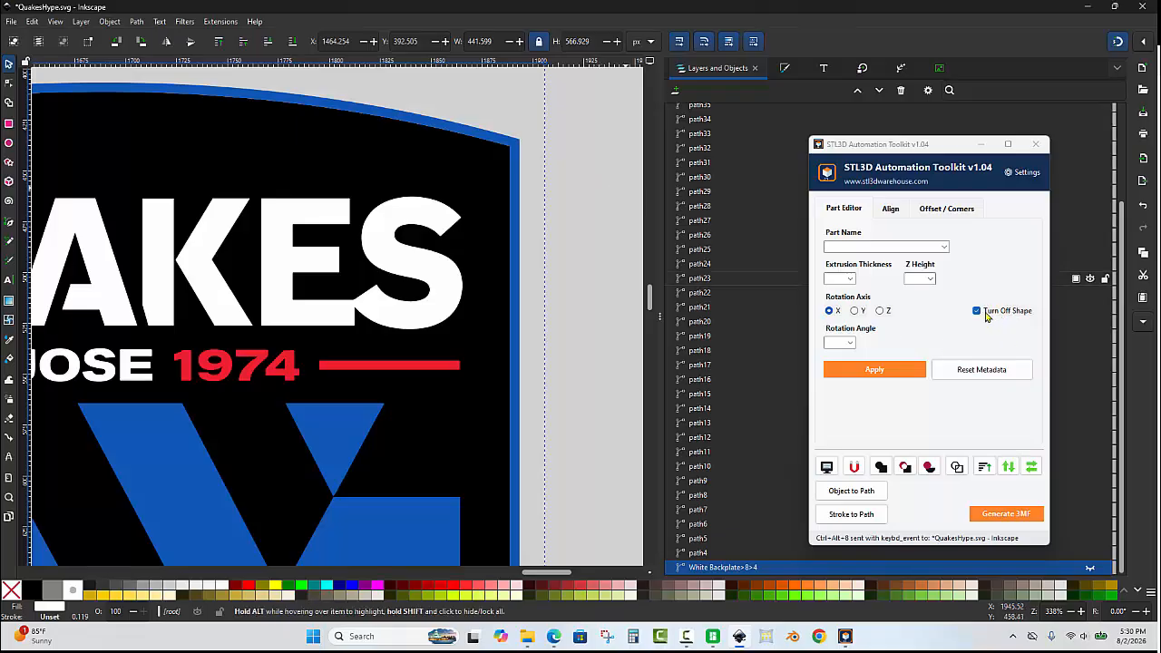
Tag the blue outline as Blue Backplate with extrusion thickness 2 and Z height 8.
left_click(570, 175)
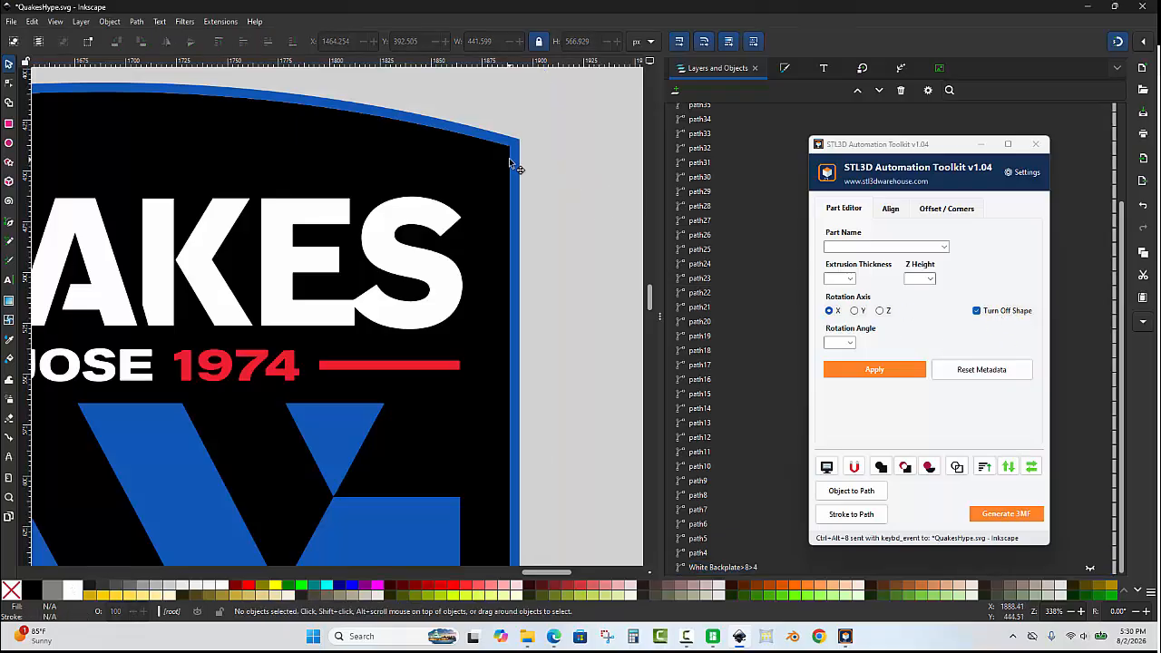
scroll(513, 161, "up", 1)
left_click(523, 154)
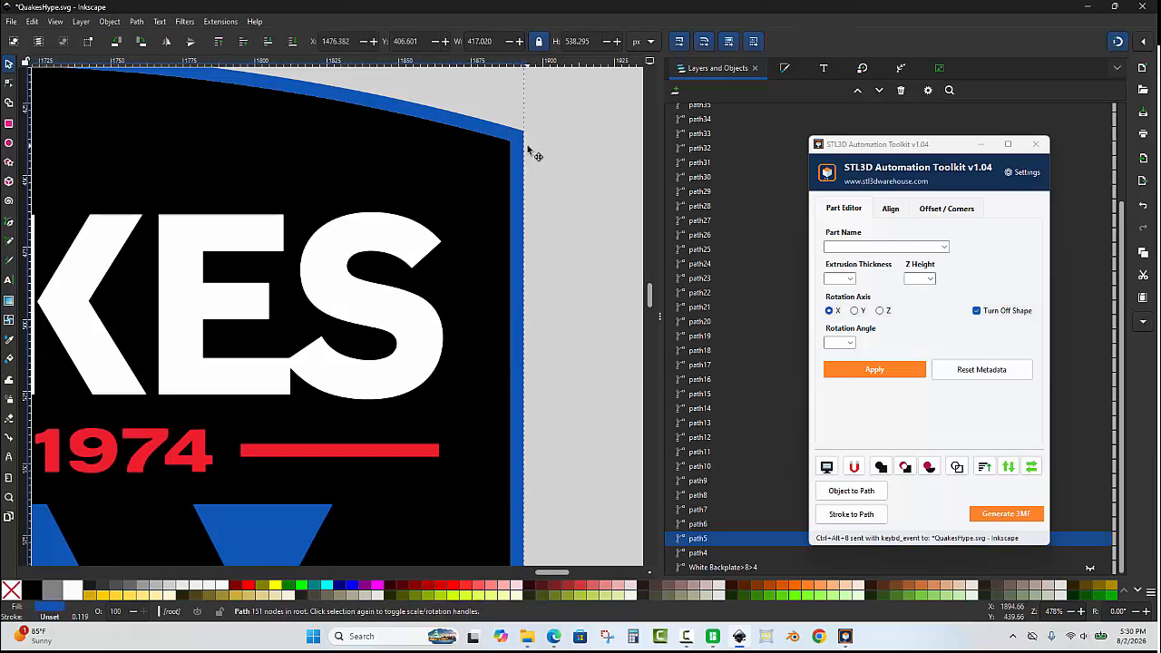
left_click(943, 247)
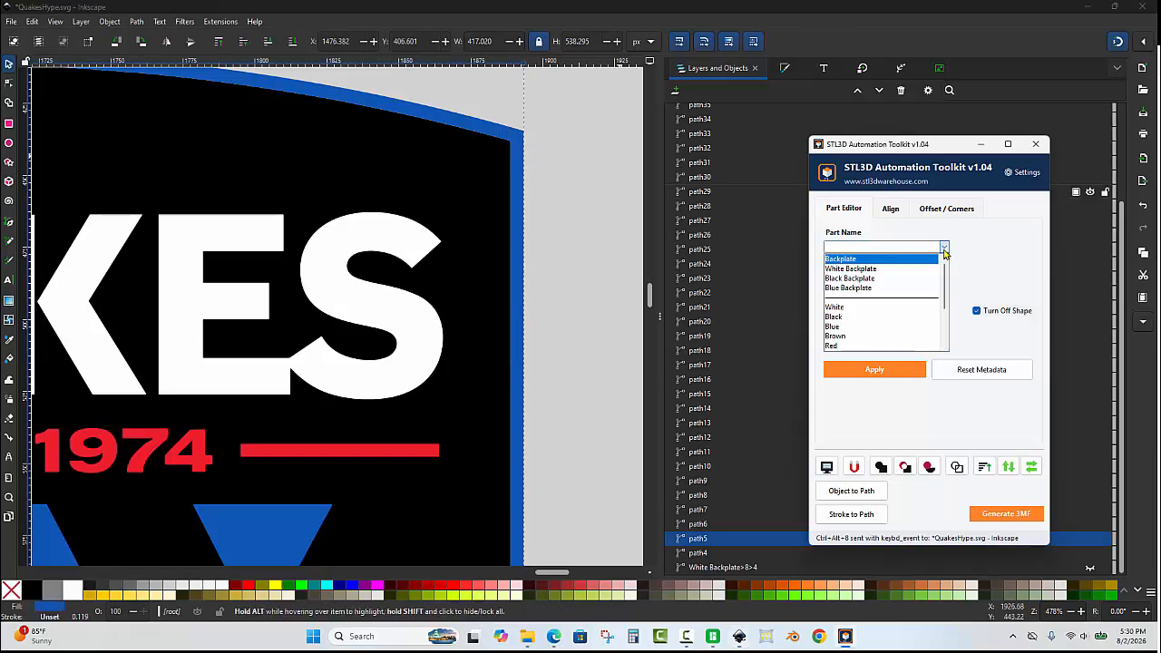
left_click(851, 289)
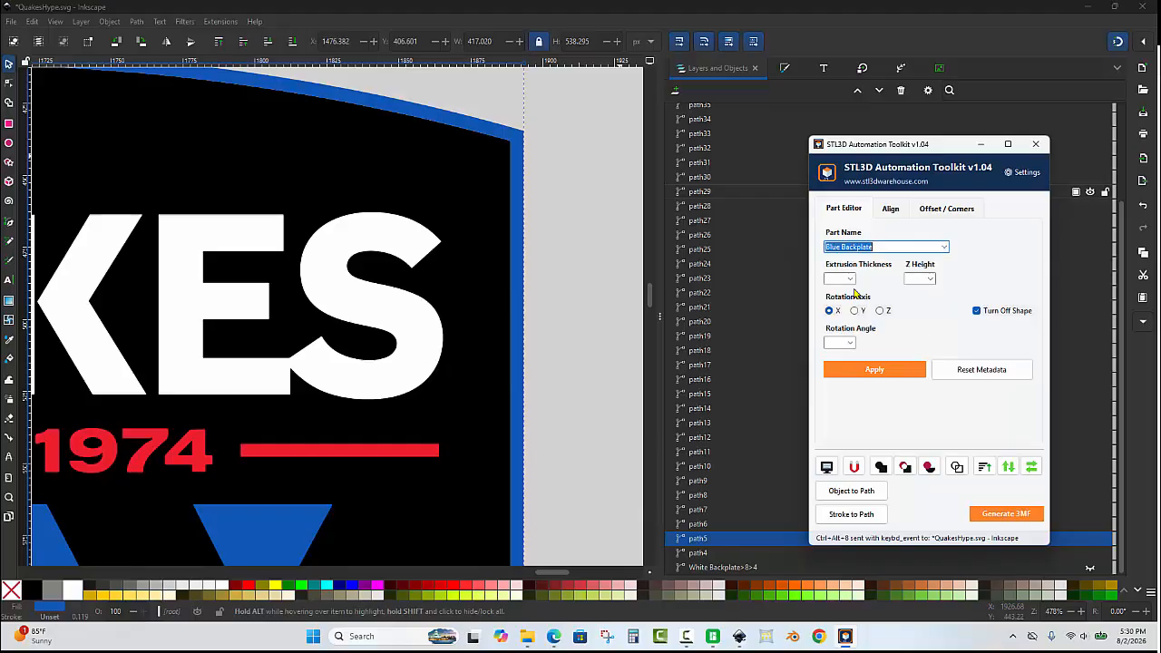
left_click(839, 280)
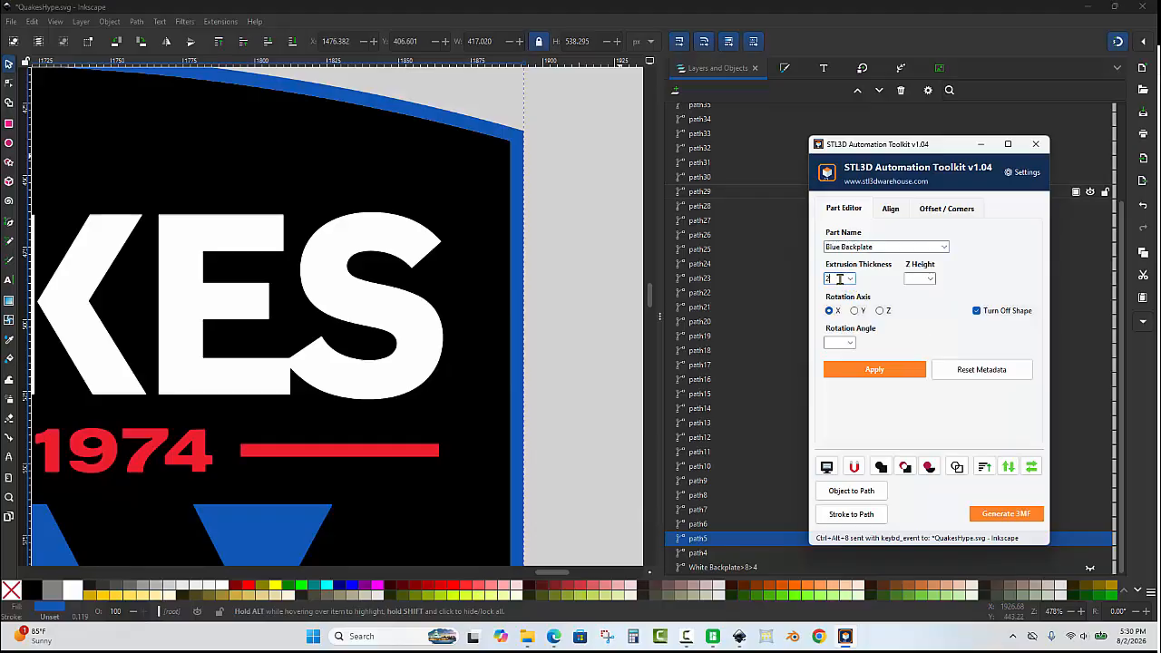
left_click(918, 278)
type("8")
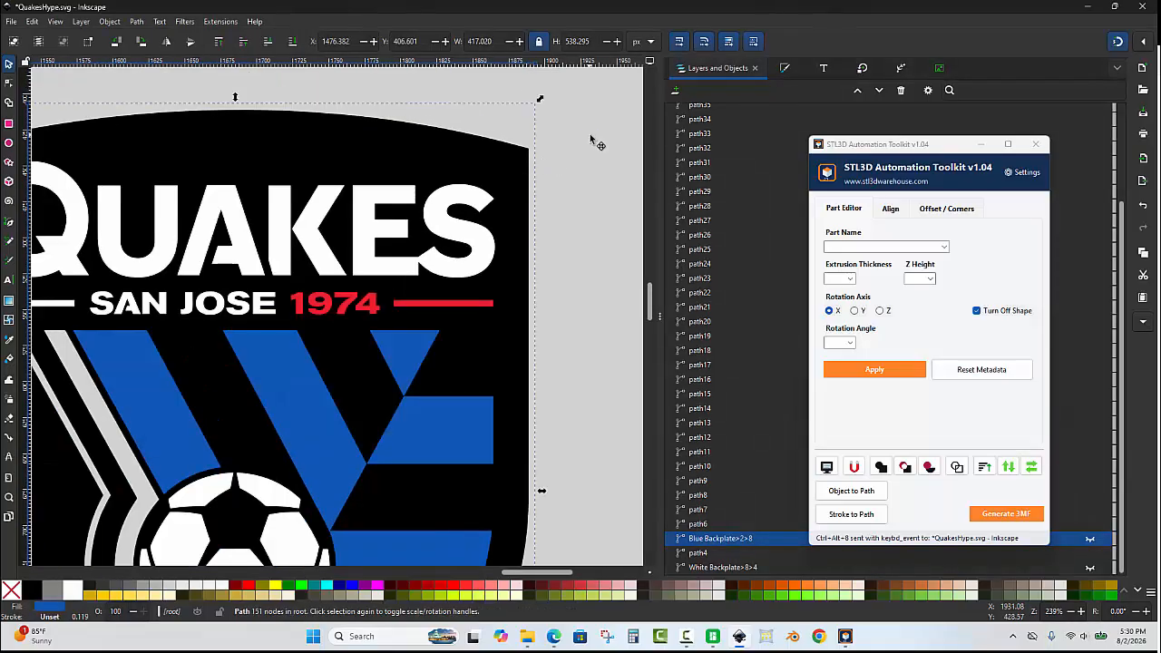
scroll(561, 135, "down", 2)
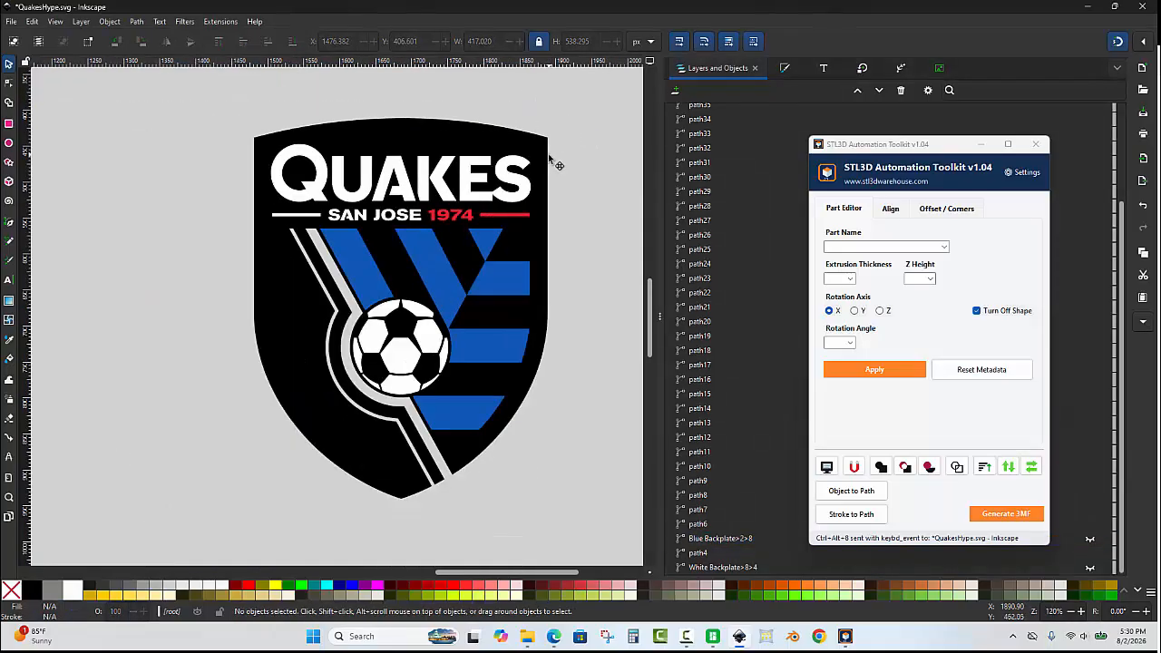
Tag the black shield as Black Backplate with extrusion thickness 2 and Z height 8, and apply.
left_click(545, 156)
scroll(545, 157, "down", 1)
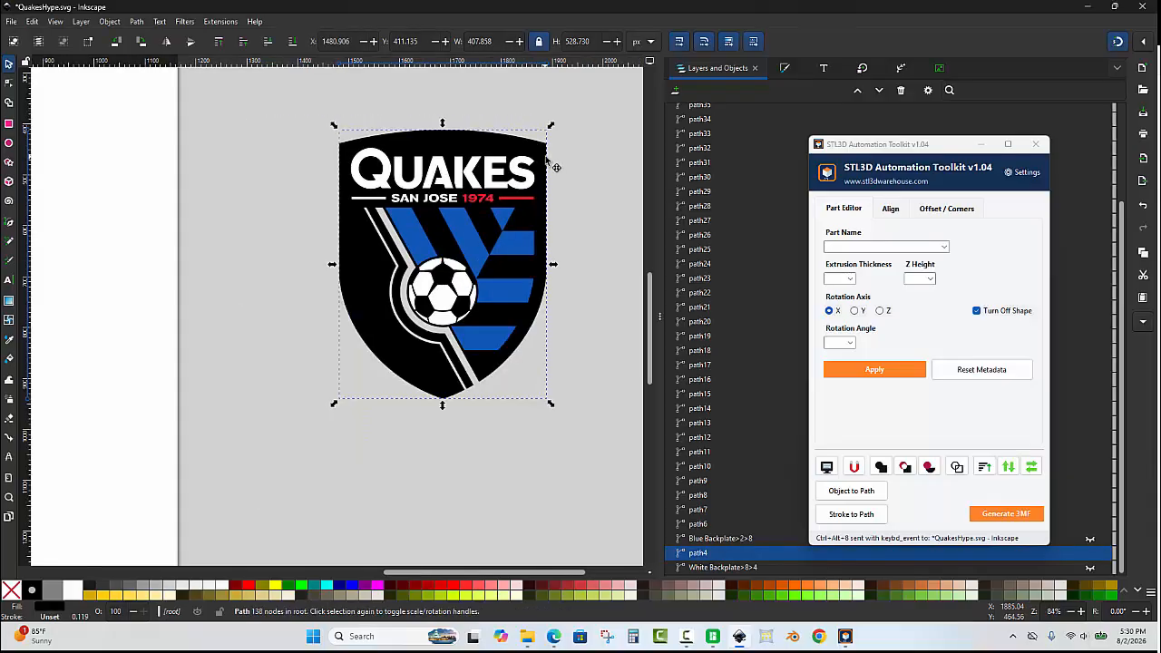
left_click_drag(545, 156, 577, 330)
key("Escape")
scroll(548, 195, "up", 2)
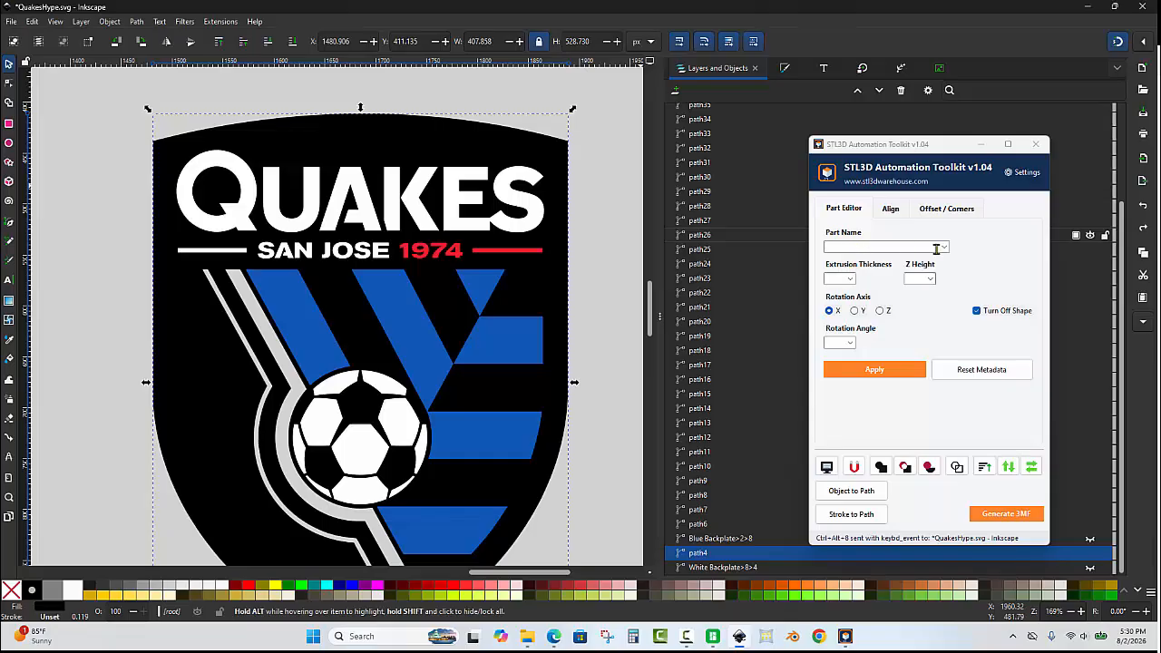
left_click(944, 248)
left_click(865, 280)
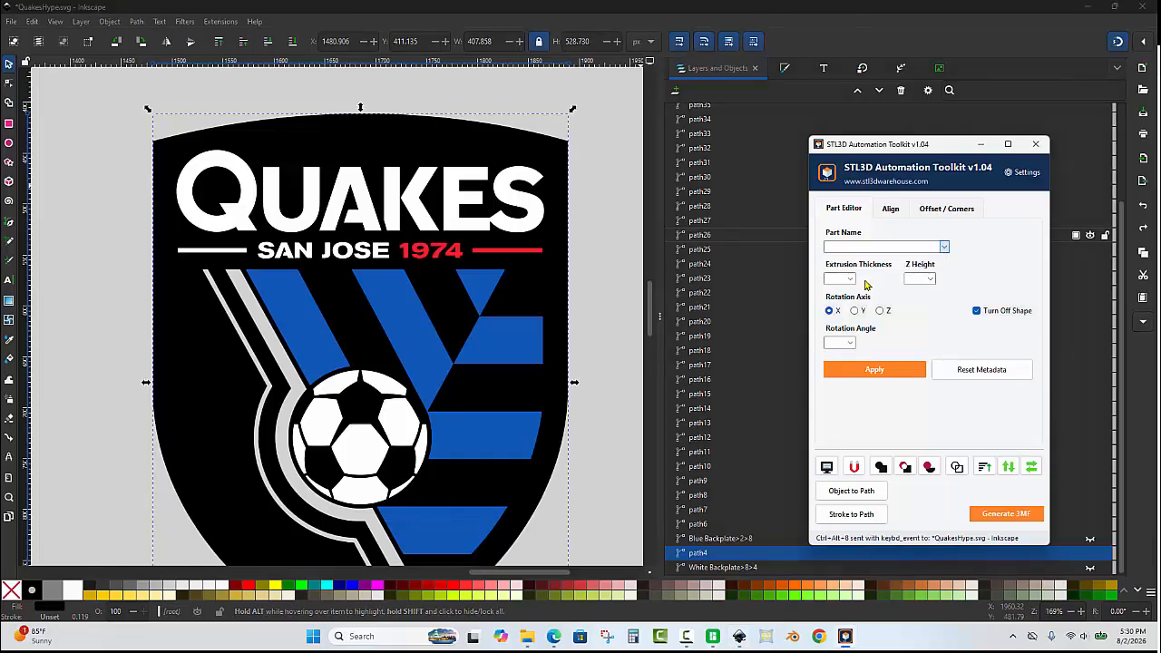
left_click(840, 278)
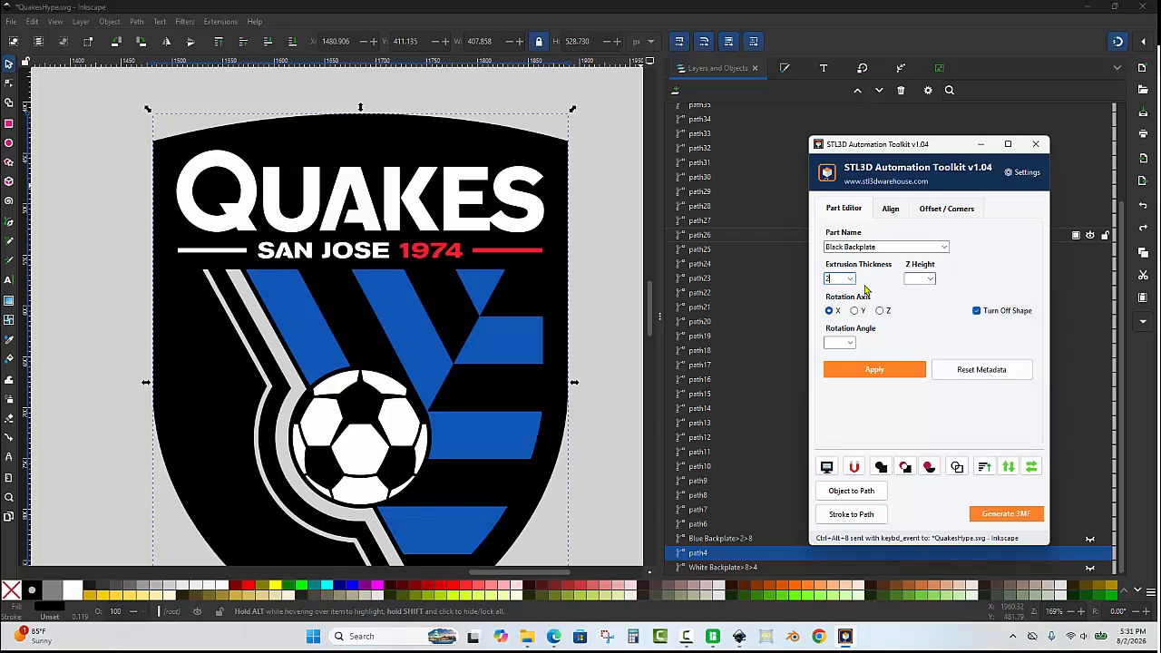
left_click(916, 279)
type("8")
left_click(889, 366)
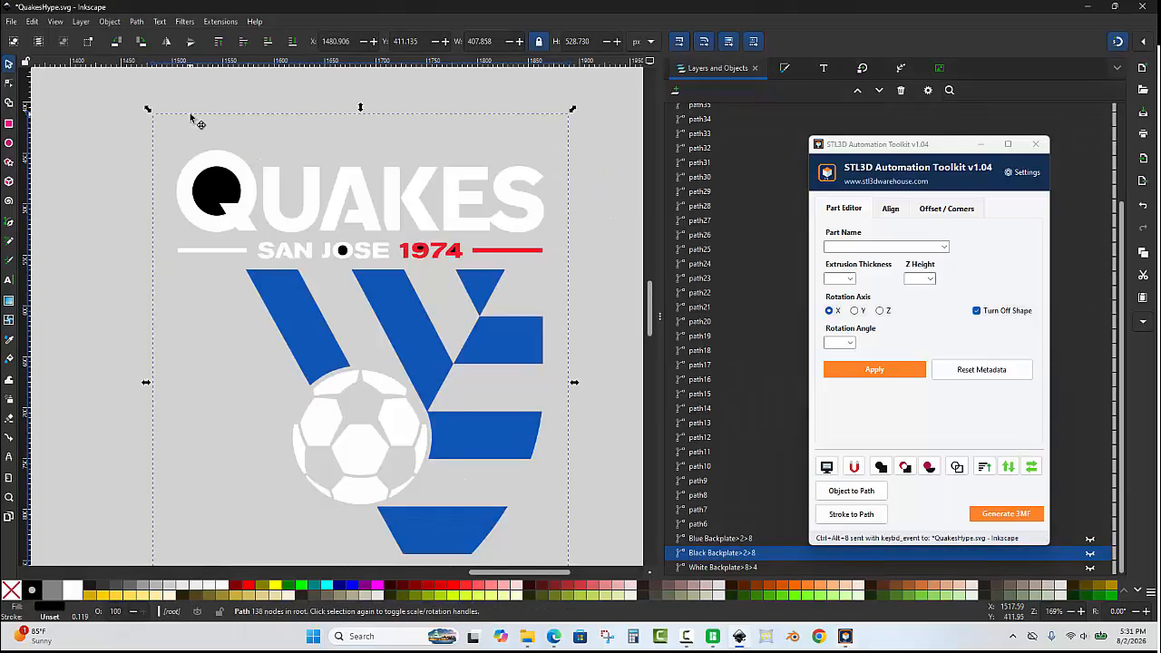
Select the Q and its black counter and subtract the counter with a path difference.
scroll(189, 114, "up", 2)
left_click(191, 125)
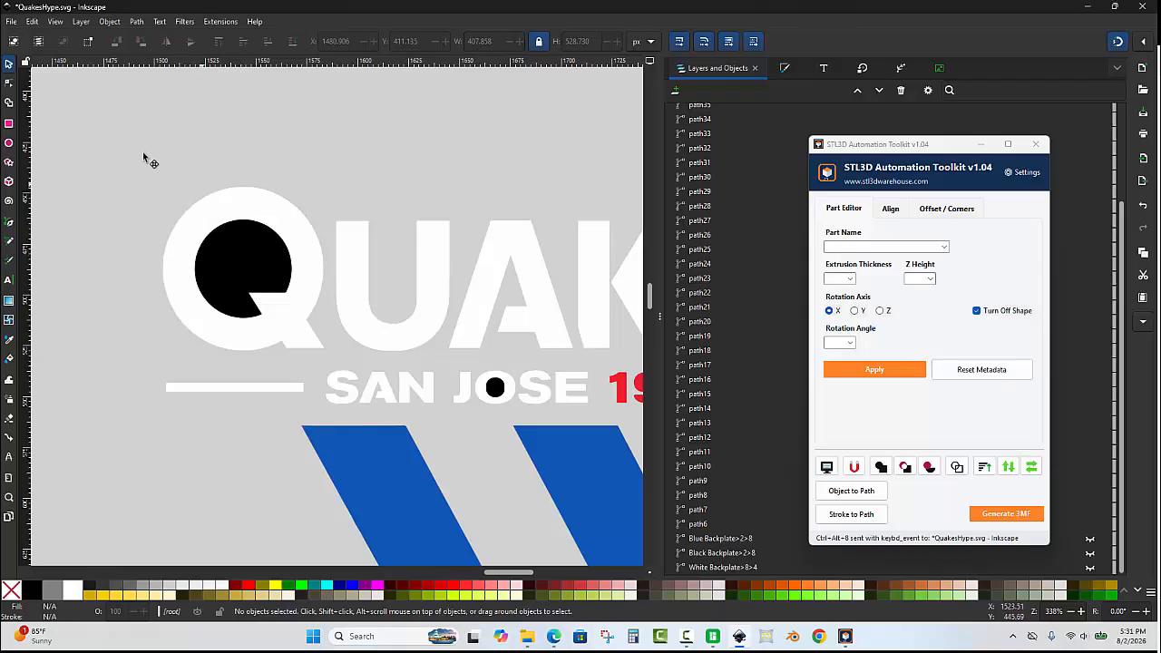
left_click_drag(128, 143, 338, 363)
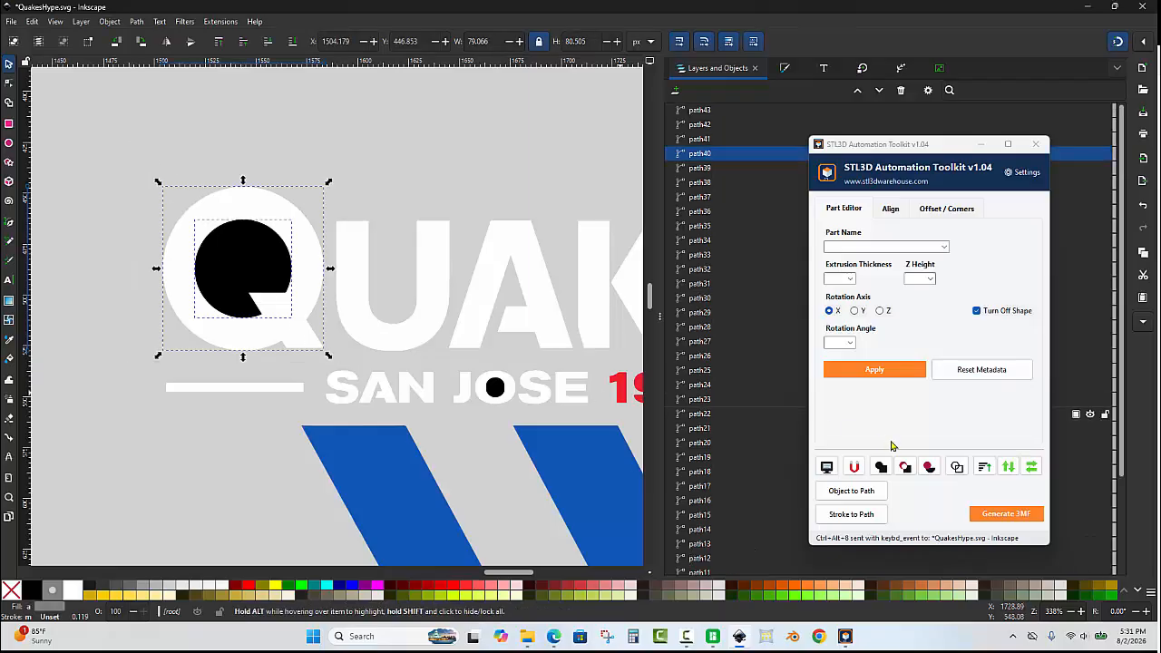
left_click(905, 468)
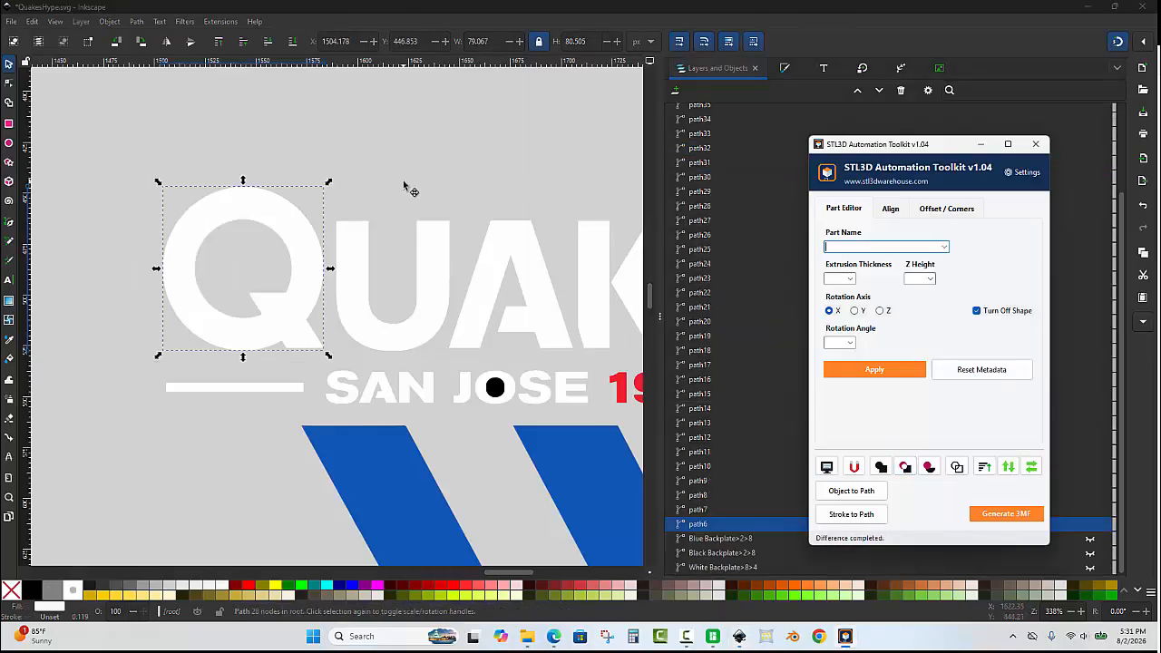
Subtract the black dot from the O in JOSE with a path difference.
scroll(422, 349, "down", 2)
scroll(395, 380, "up", 3)
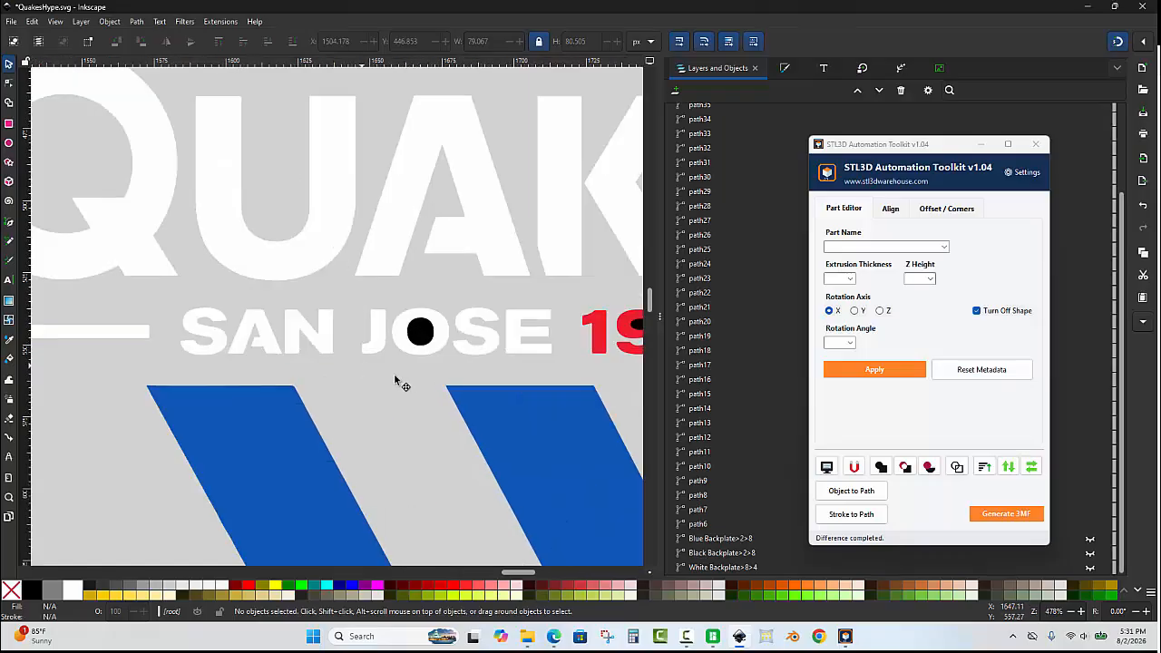
left_click_drag(380, 372, 454, 294)
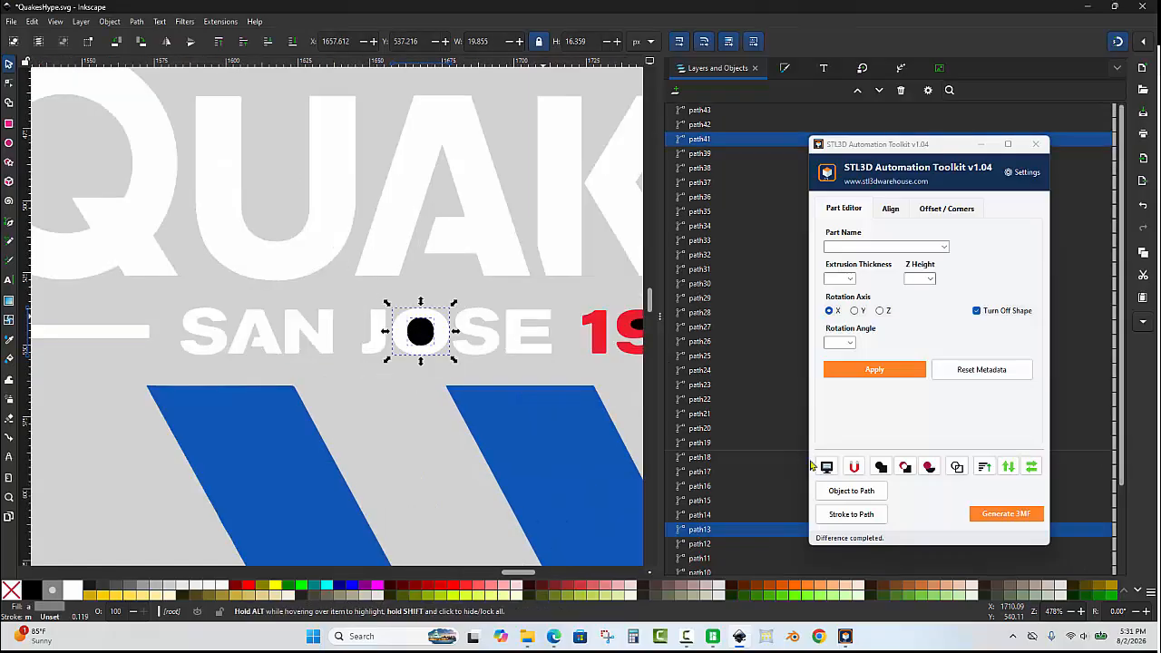
left_click(904, 468)
Subtract the black counter from the 9 in 1974 with a path difference.
scroll(349, 327, "down", 2)
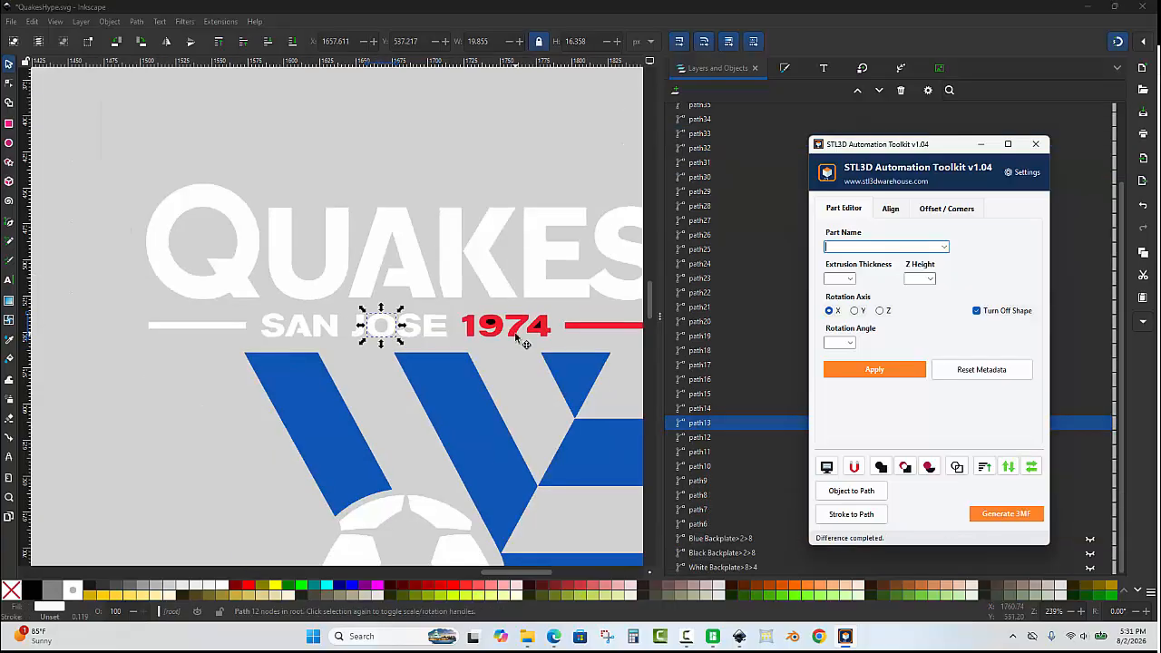
scroll(413, 270, "up", 4)
left_click_drag(356, 234, 516, 381)
left_click(904, 468)
scroll(304, 305, "down", 1)
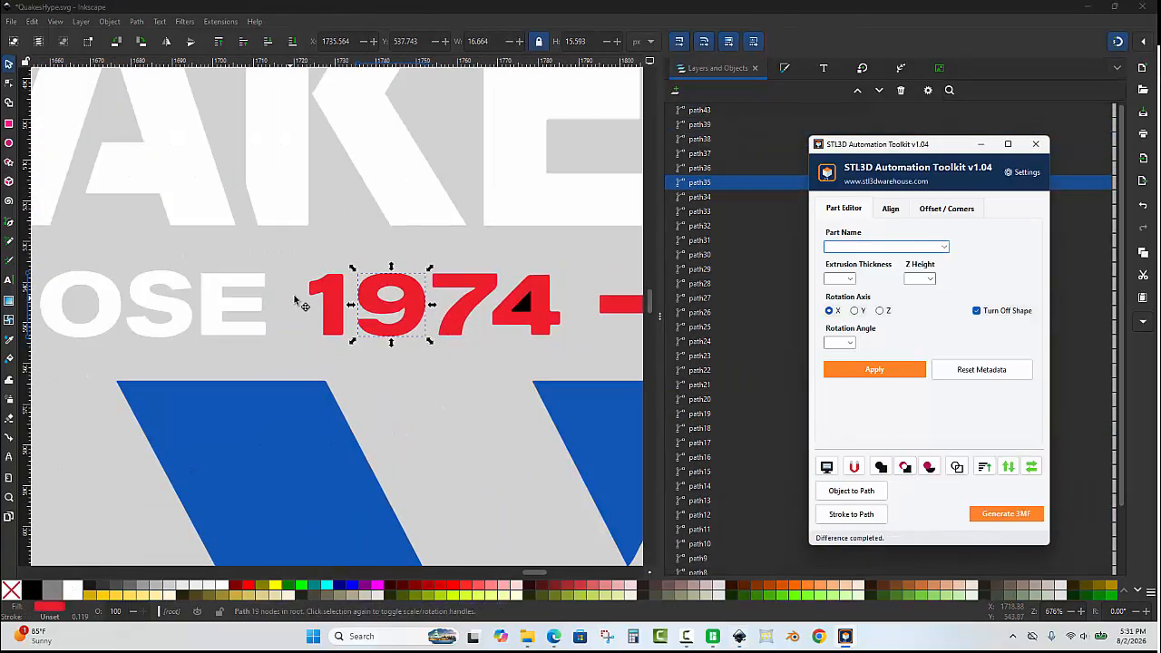
Subtract the black counter from the 4 in 1974 and deselect.
left_click_drag(478, 252, 576, 352)
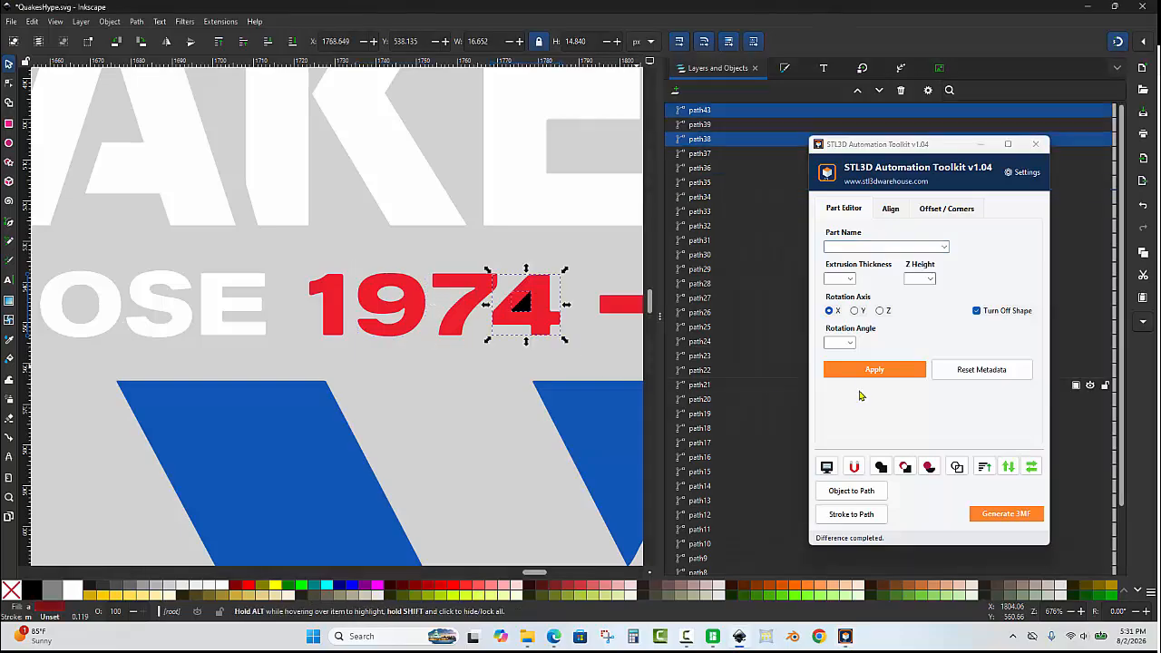
left_click(904, 468)
scroll(436, 281, "down", 4)
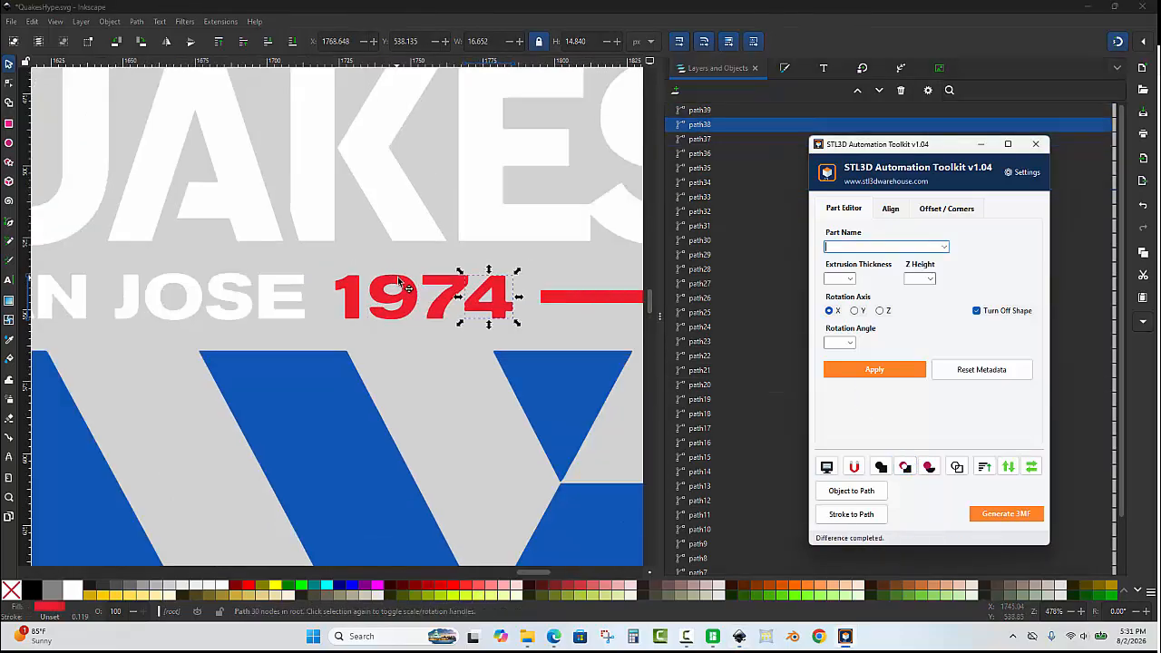
left_click(398, 164)
scroll(376, 239, "down", 1)
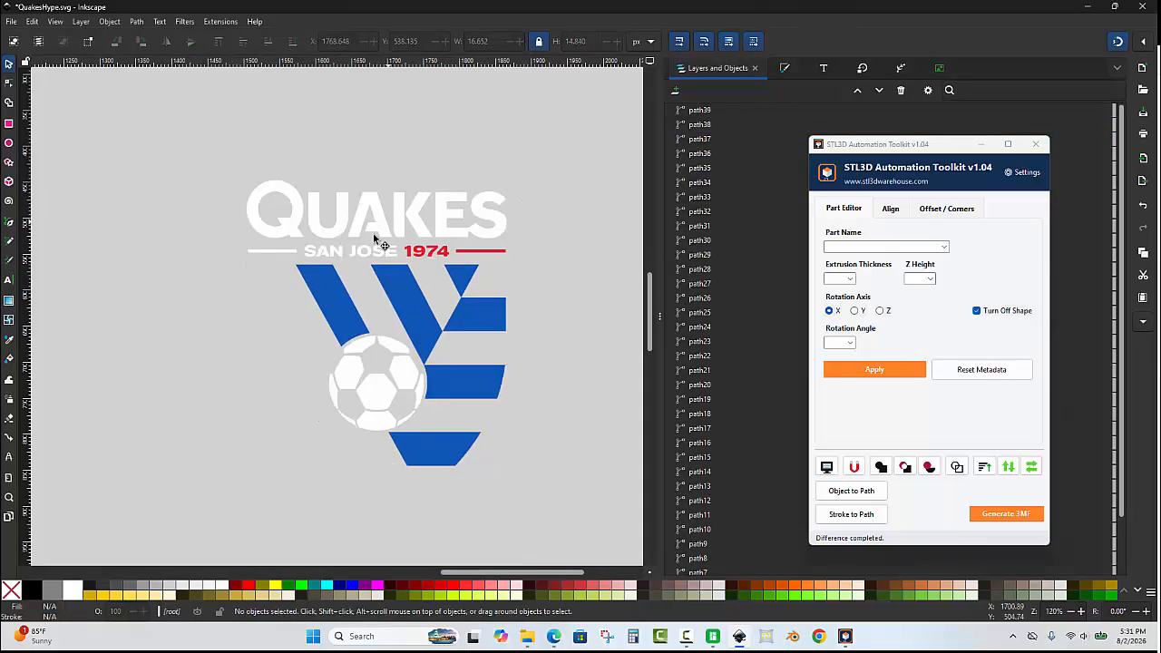
scroll(367, 241, "up", 1)
scroll(253, 244, "up", 2)
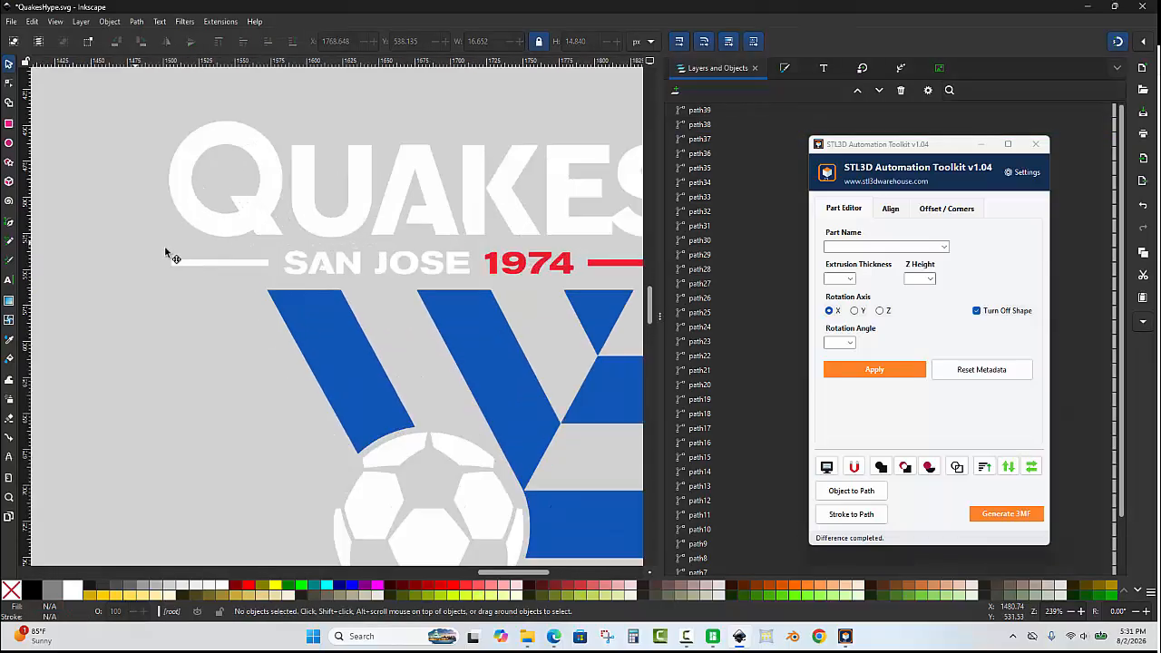
Union the SAN JOSE lettering with its left line and tag it San Jose with extrusion thickness 2 and Z height 9.
left_click_drag(136, 243, 480, 290)
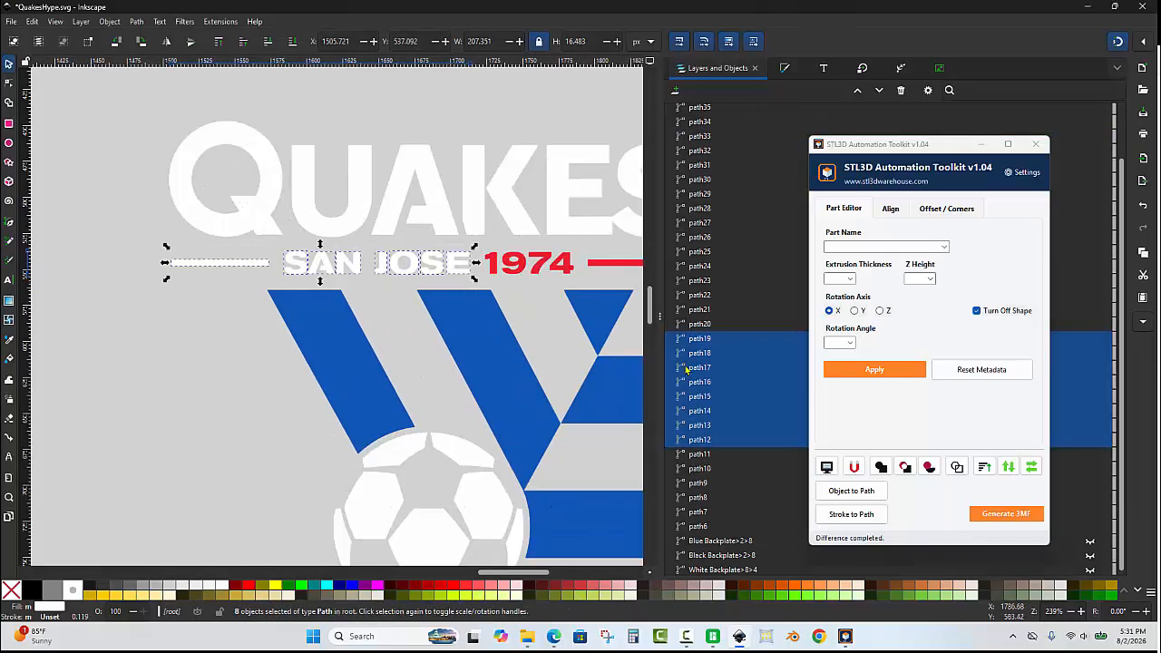
left_click(882, 468)
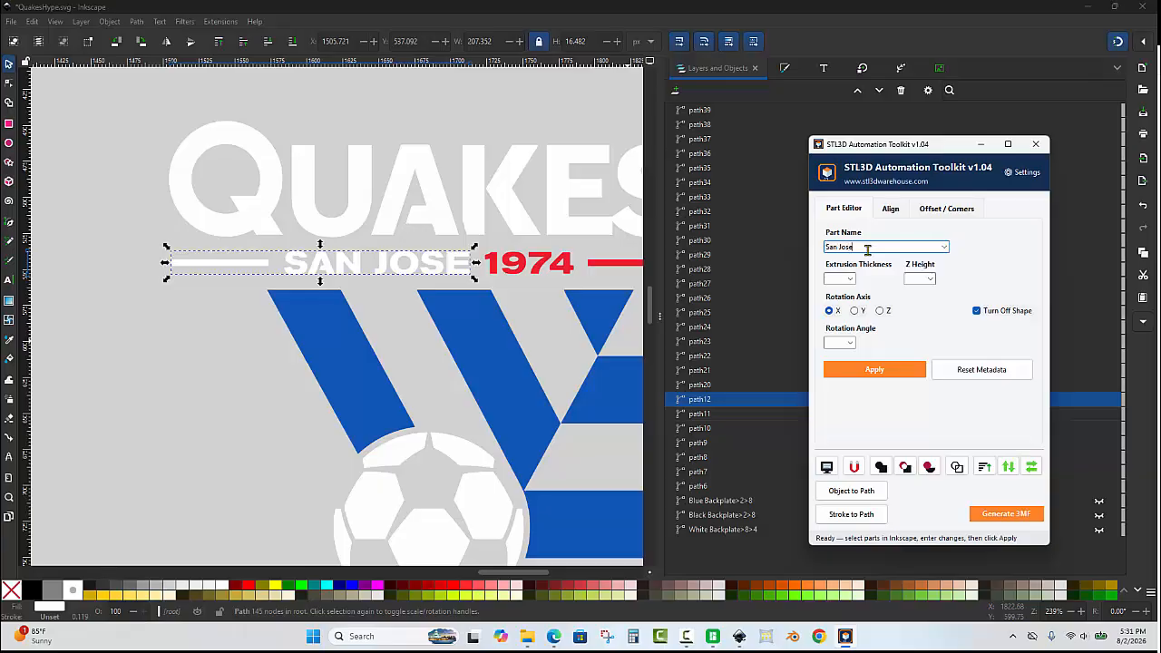
left_click(850, 279)
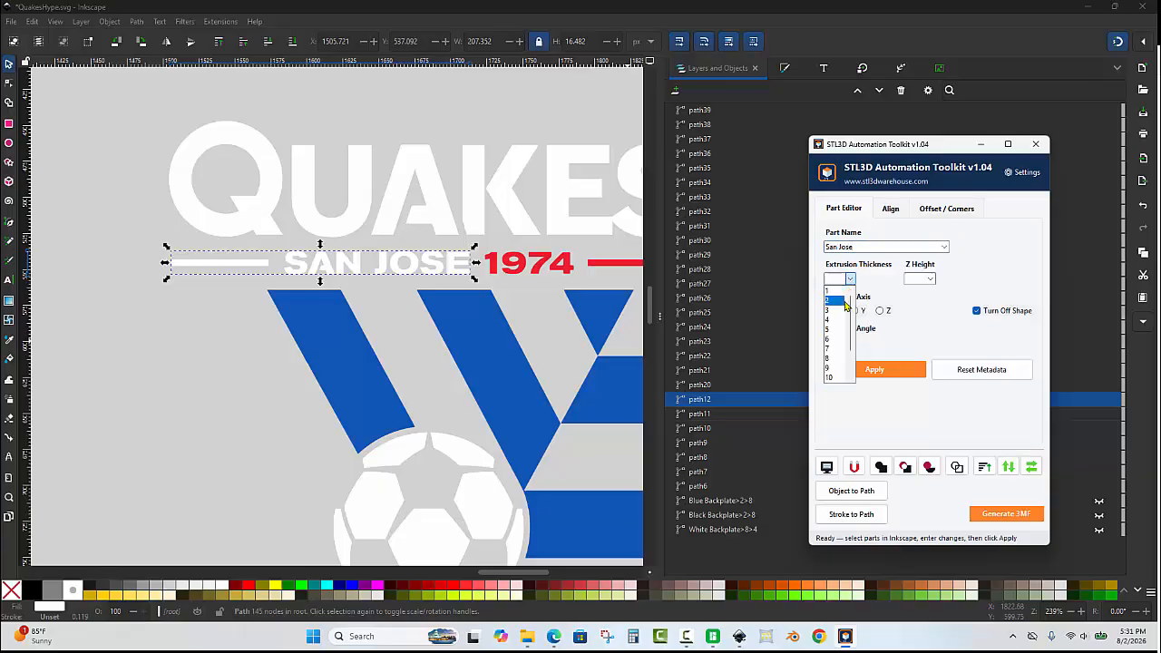
left_click(846, 305)
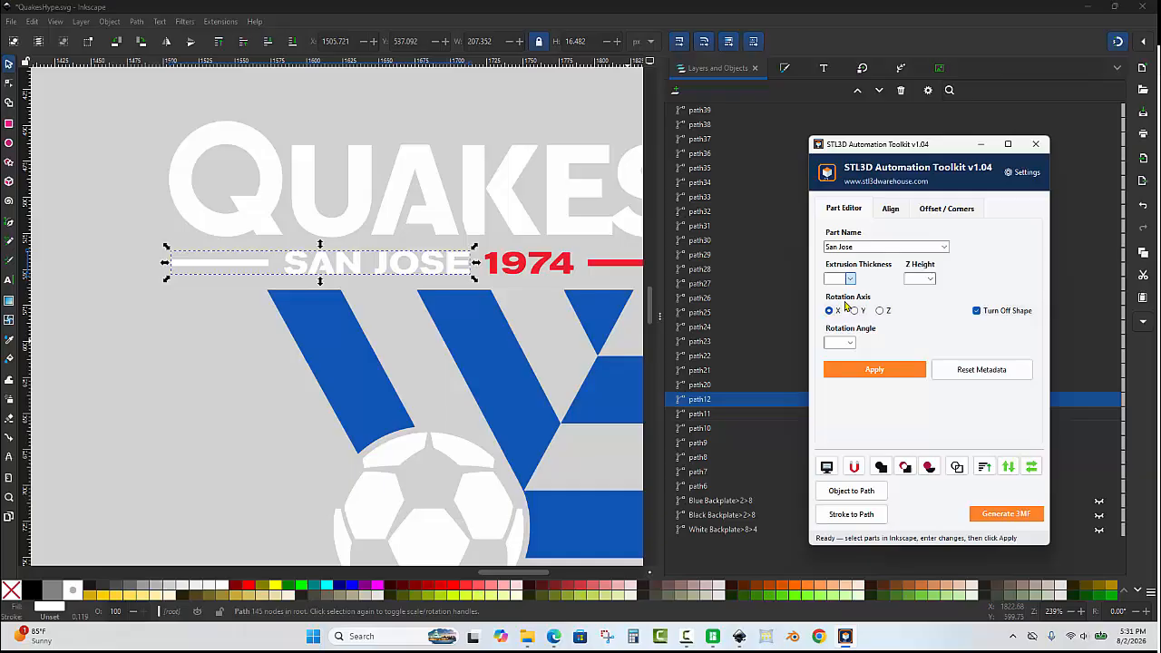
left_click(914, 279)
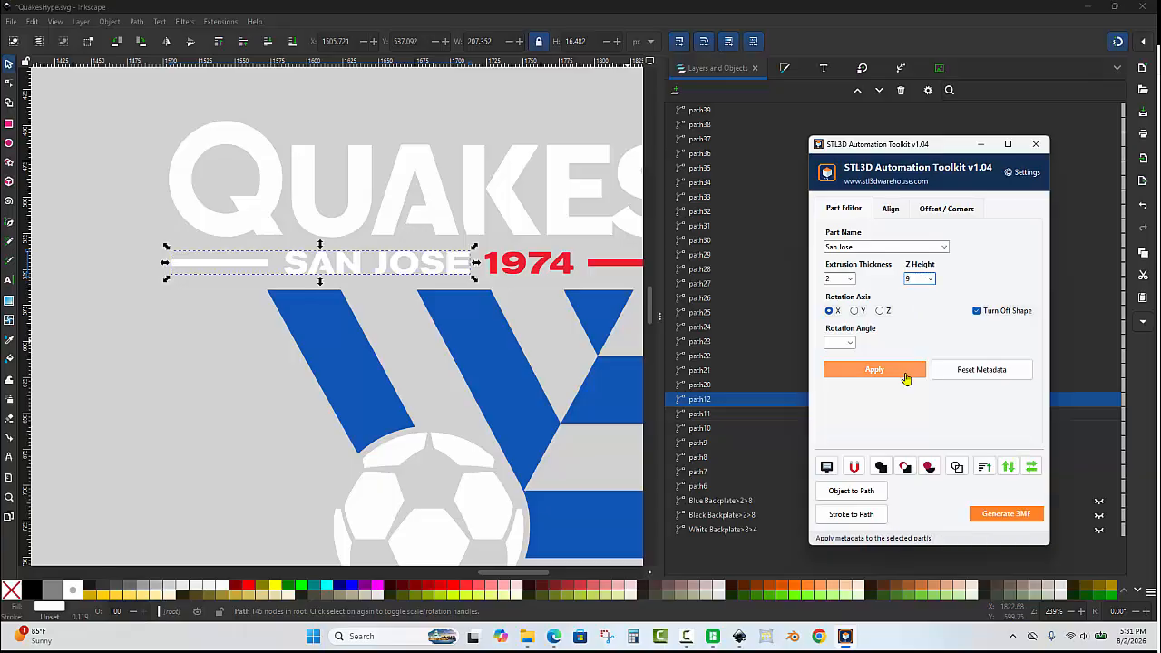
left_click(904, 376)
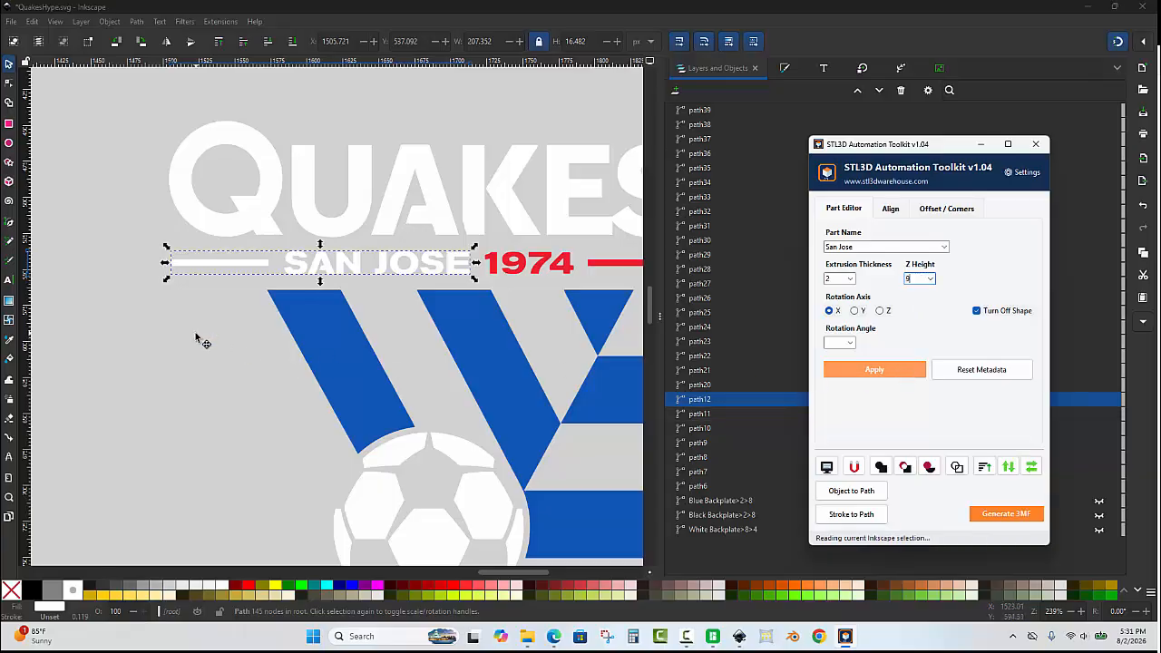
Union the 1974 numerals with the red line and tag the path 1974 with thickness 2 and Z height 9.
scroll(194, 336, "down", 1, "ctrl")
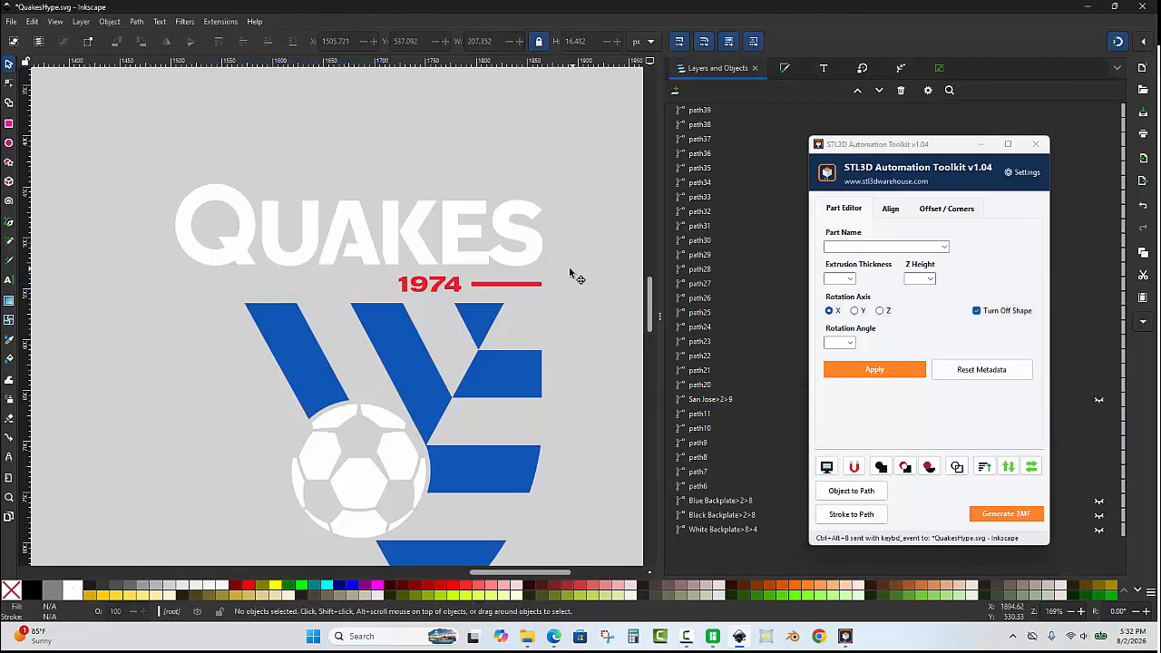
left_click_drag(570, 265, 381, 305)
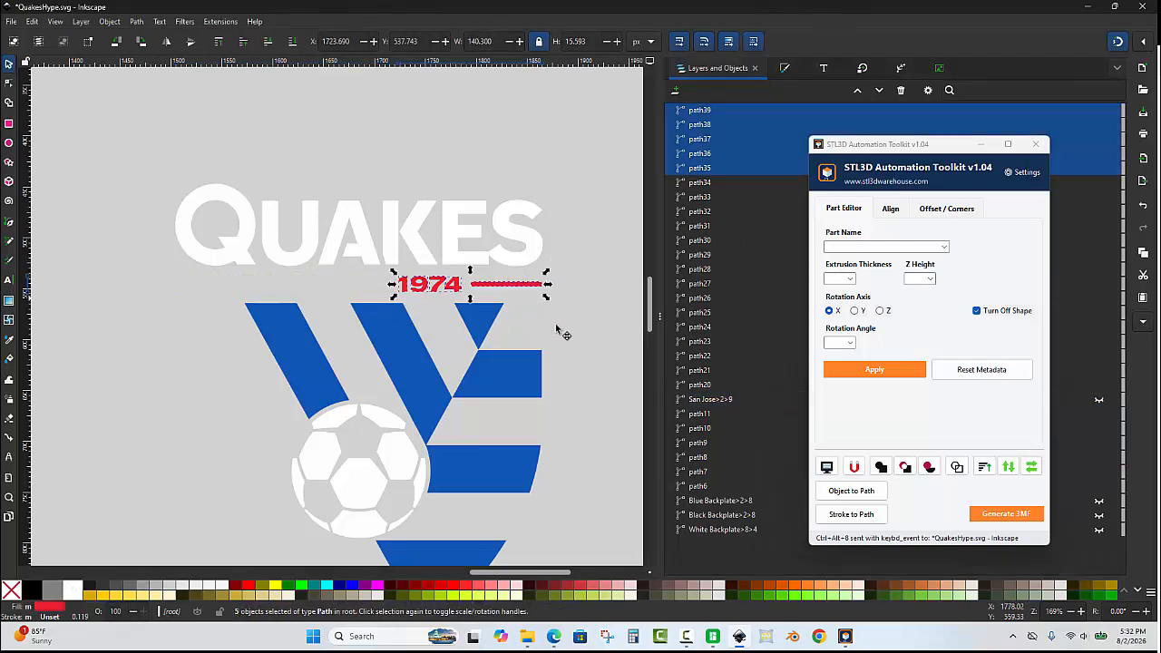
left_click(905, 466)
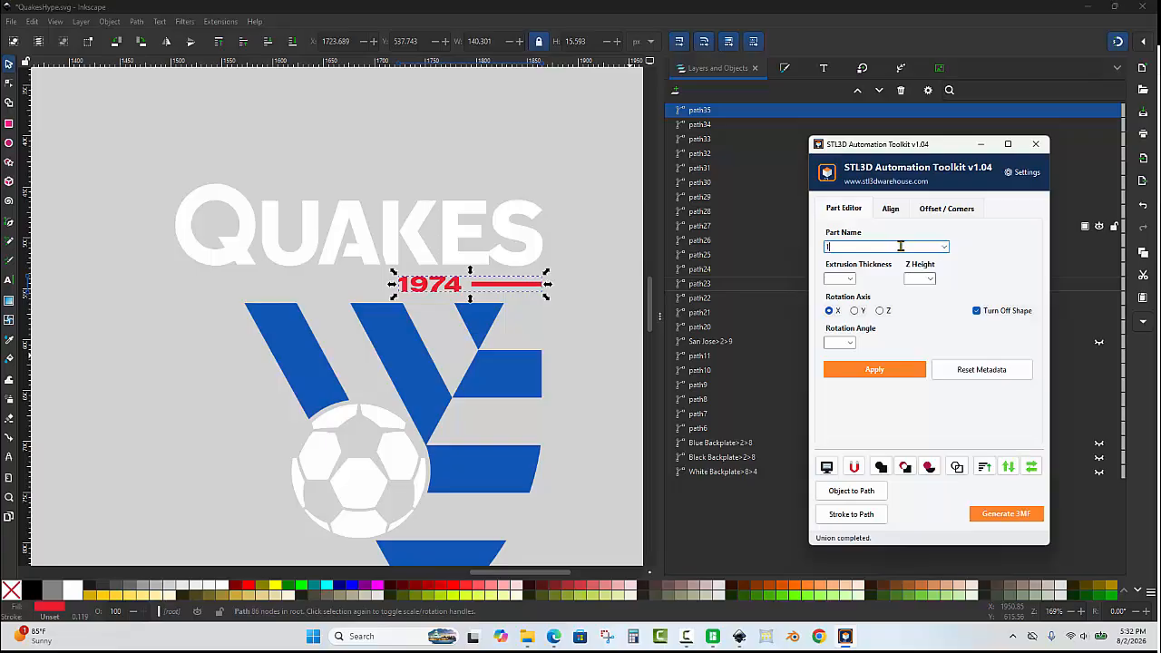
left_click(847, 278)
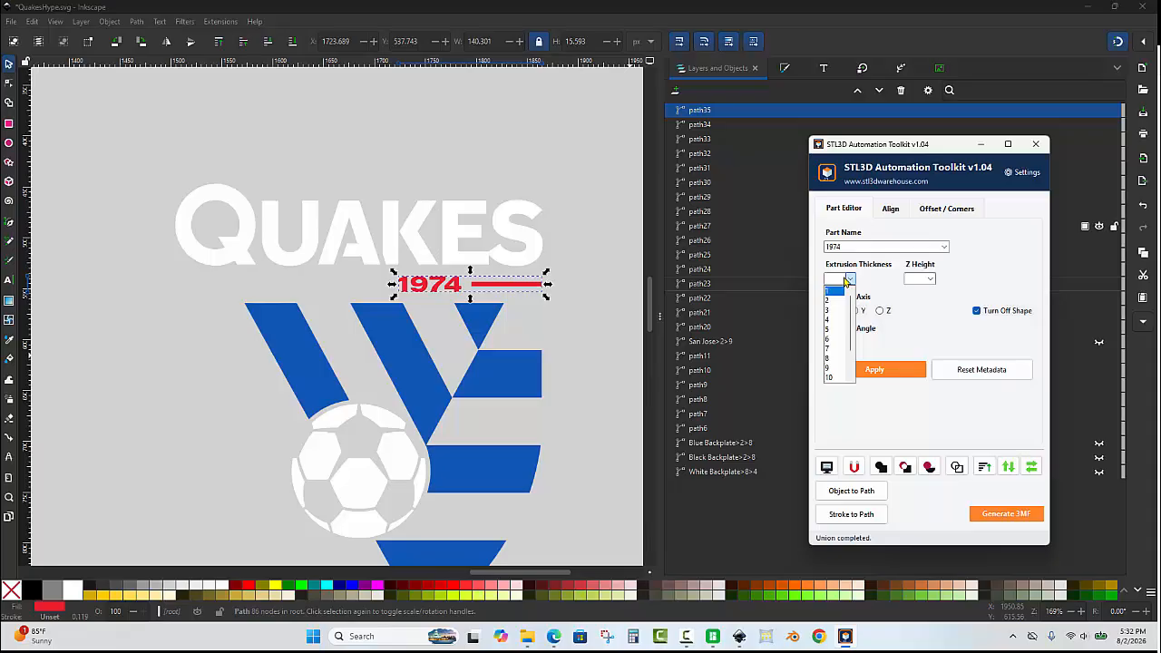
left_click(831, 290)
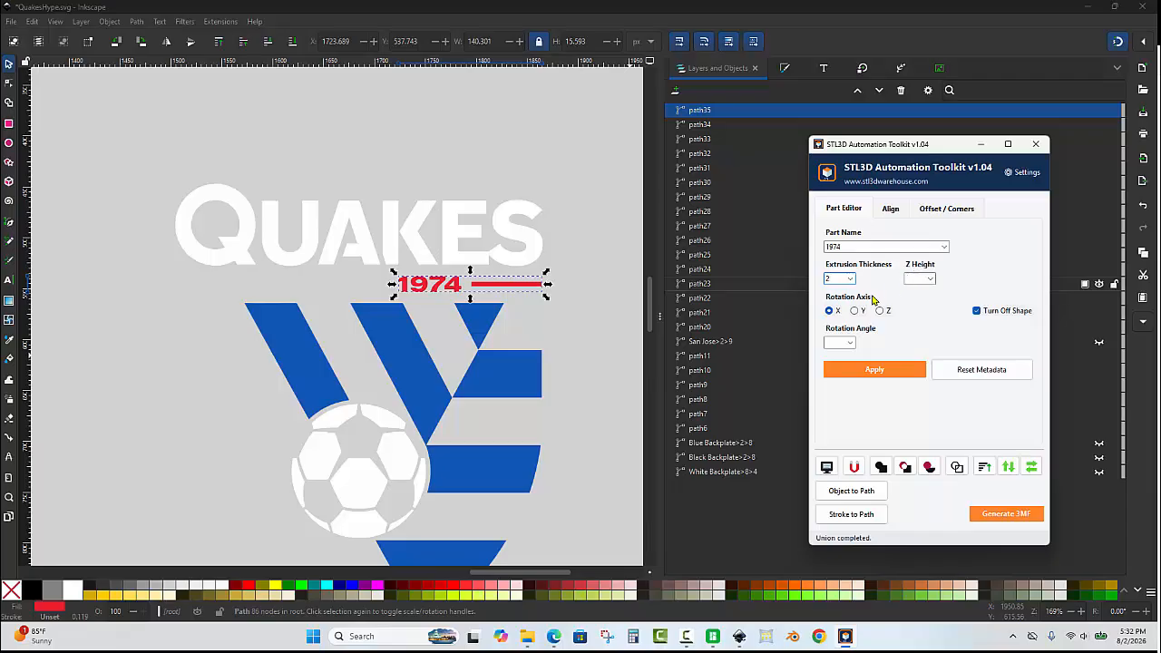
left_click(907, 278)
left_click(896, 364)
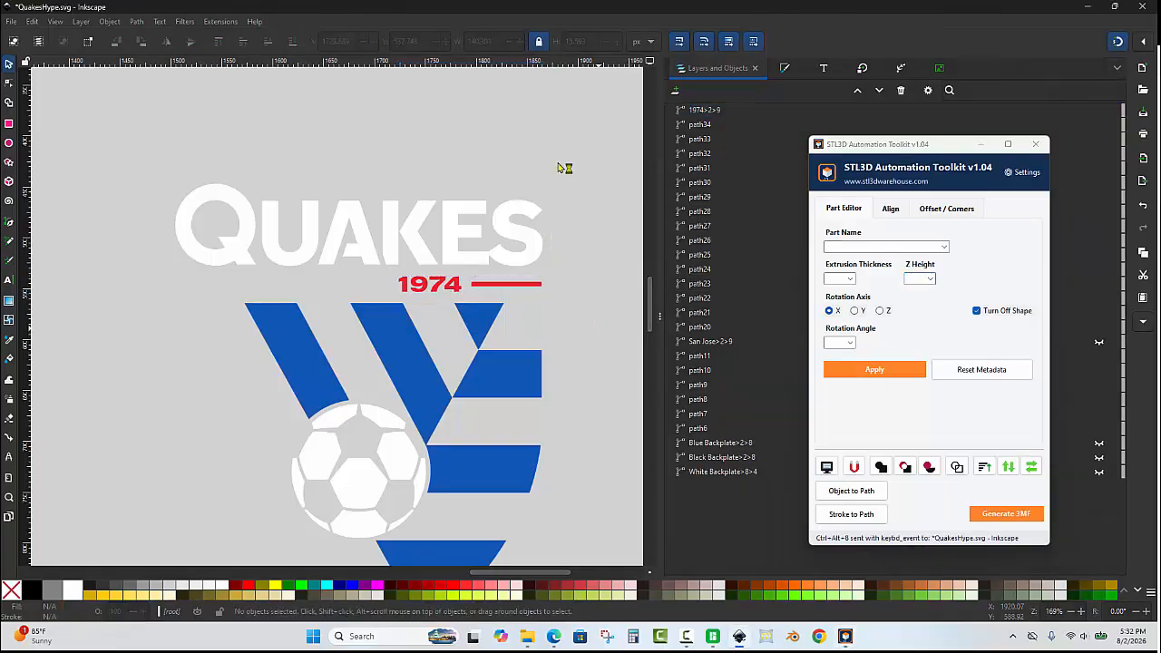
Tag the six QUAKES letters as Quakes with extrusion thickness 3 and Z height 10.
left_click_drag(578, 164, 91, 280)
left_click(848, 247)
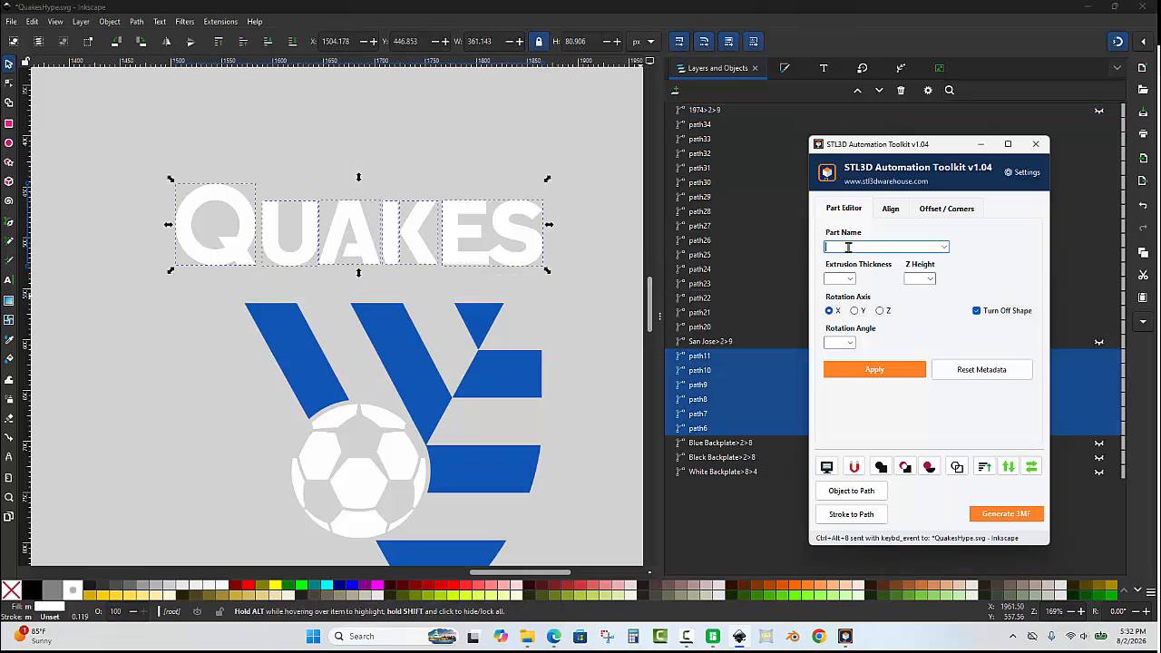
type("Quakes")
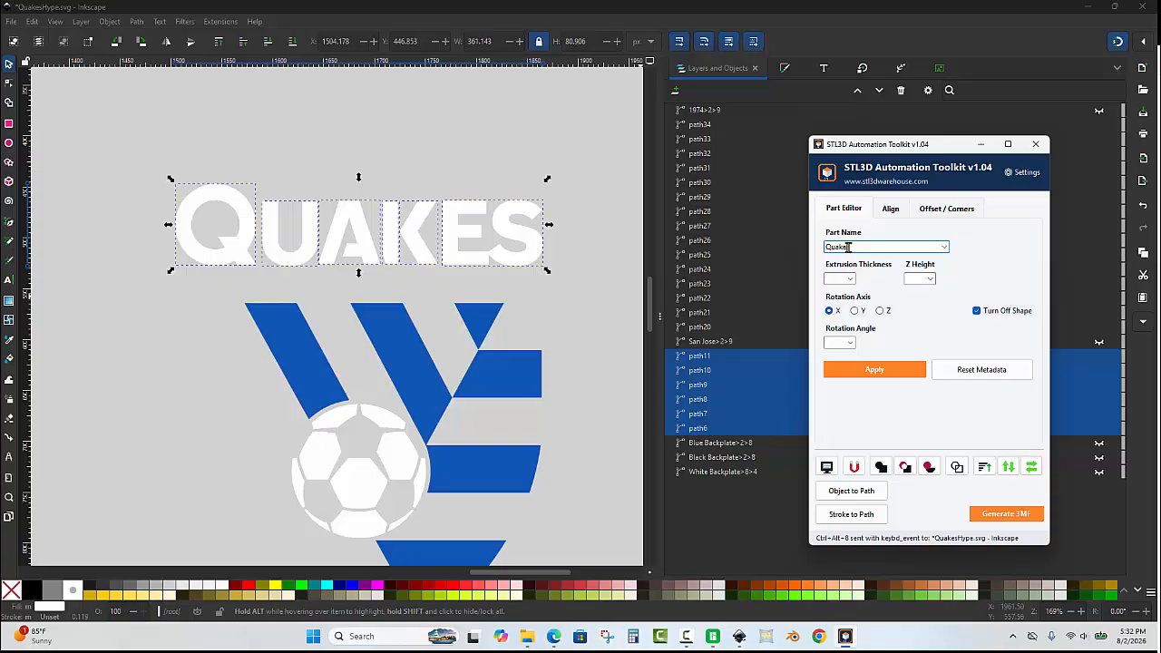
left_click(842, 279)
left_click(914, 279)
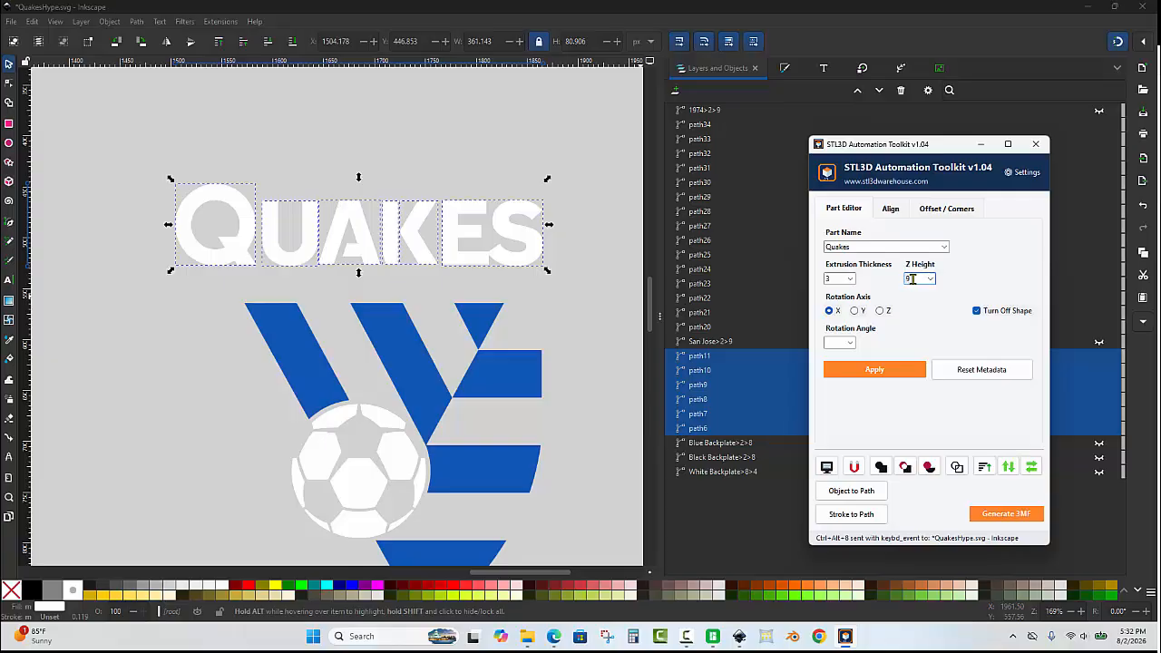
left_click_drag(900, 282, 887, 286)
left_click(873, 369)
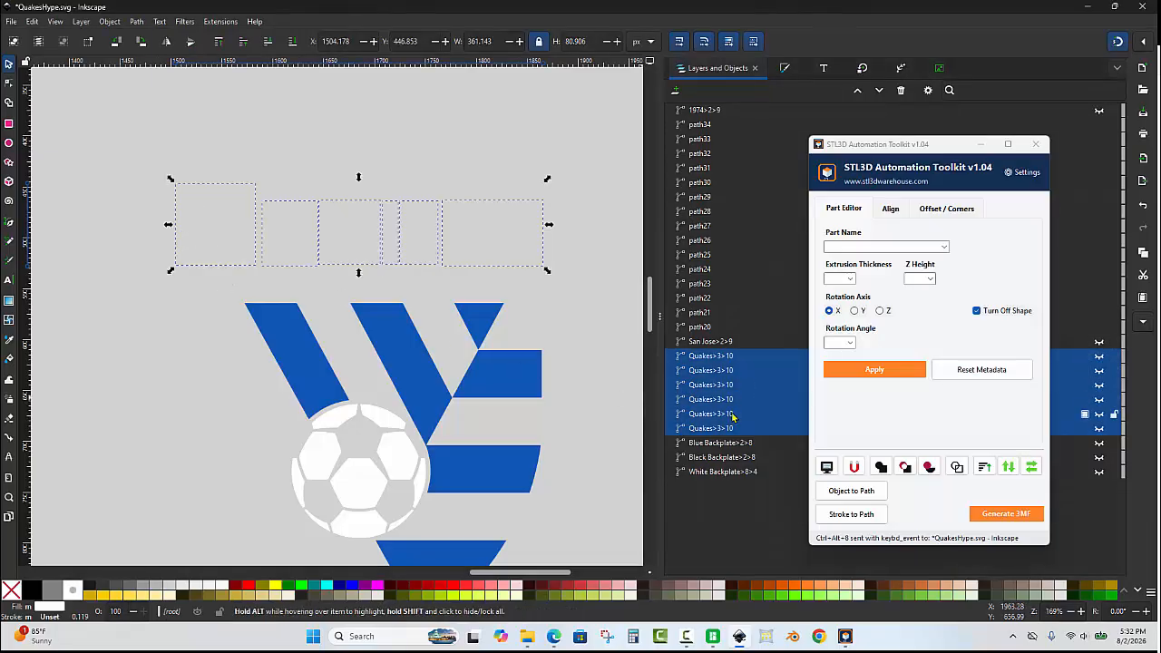
Union the tagged QUAKES letters into a single path and deselect it.
left_click(884, 469)
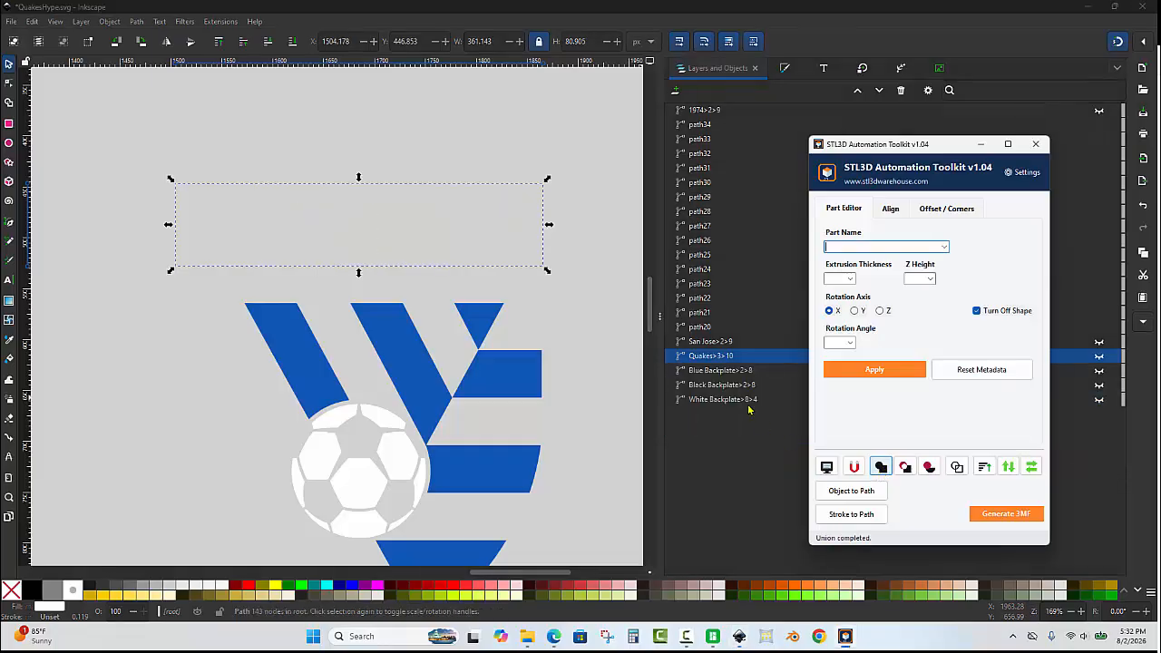
scroll(299, 243, "down", 3)
left_click(187, 292)
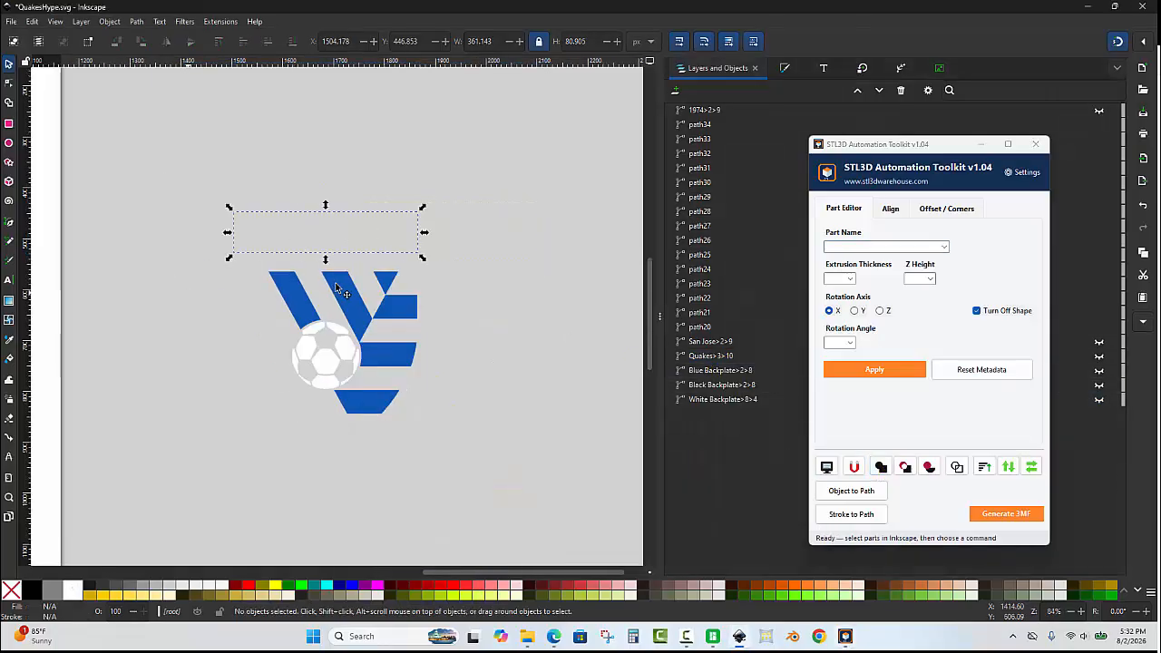
Union the soccer ball pieces and tag them Soccer with extrusion thickness 2 and Z height 9.
scroll(345, 281, "up", 2)
left_click_drag(221, 313, 399, 463)
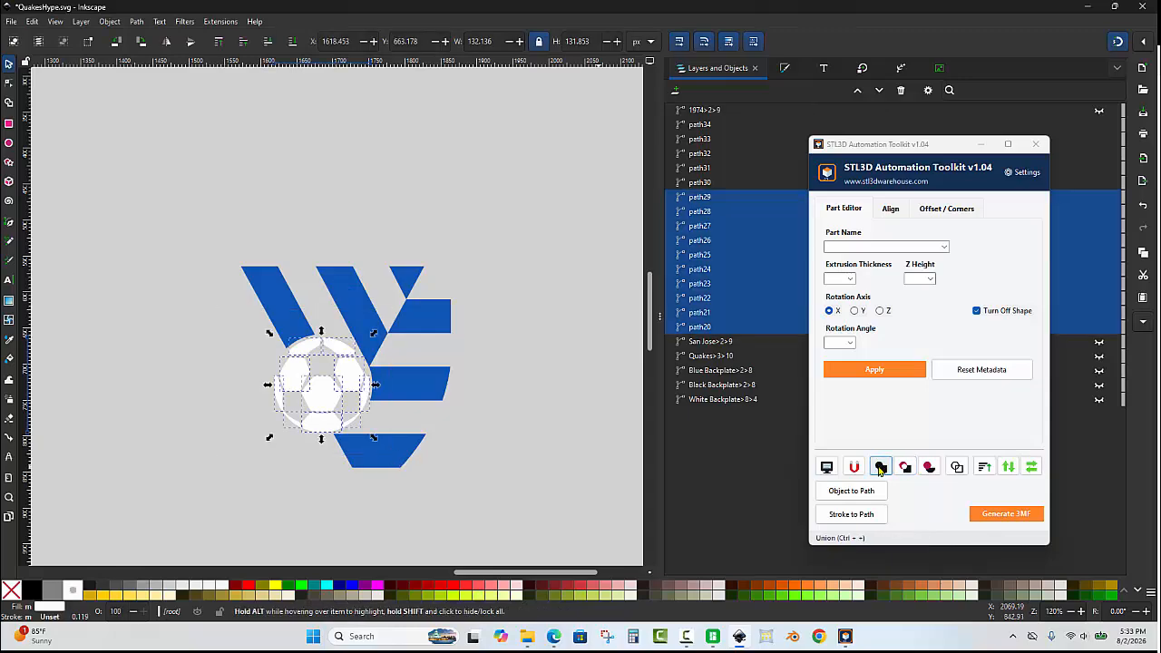
left_click(880, 468)
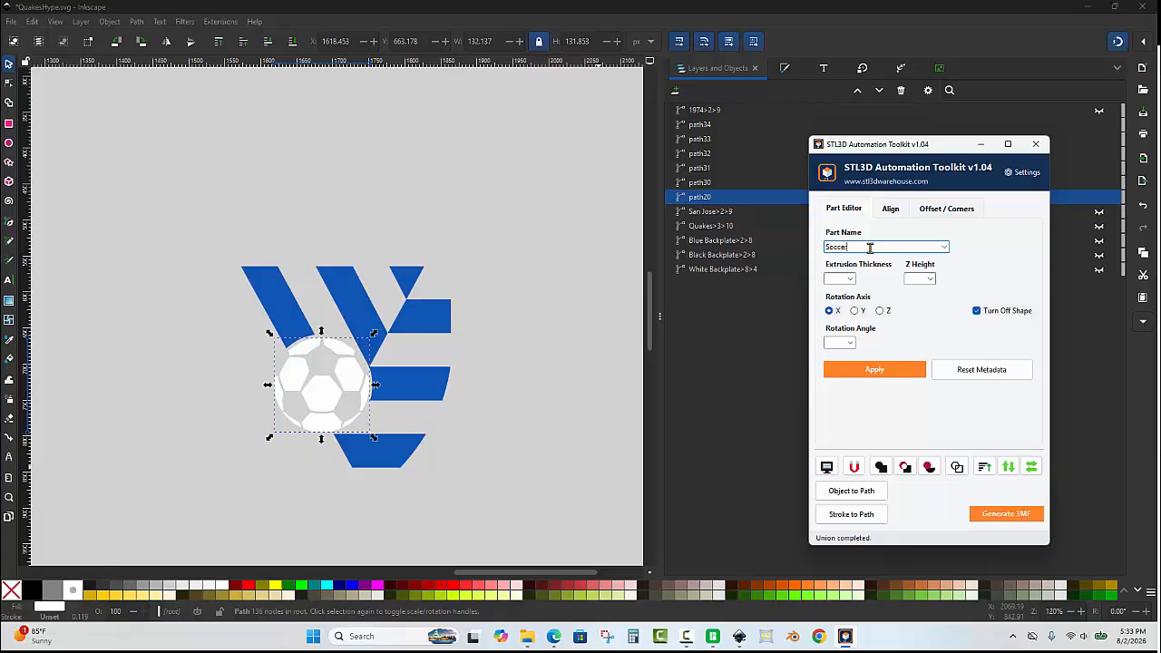
left_click(851, 279)
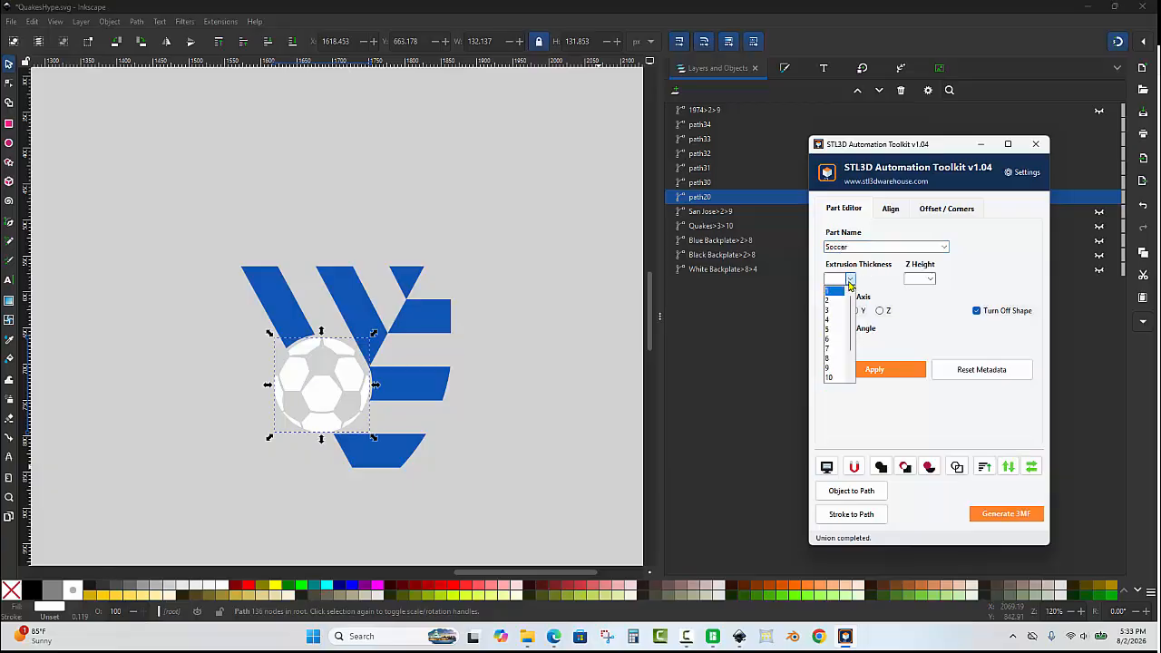
left_click(839, 302)
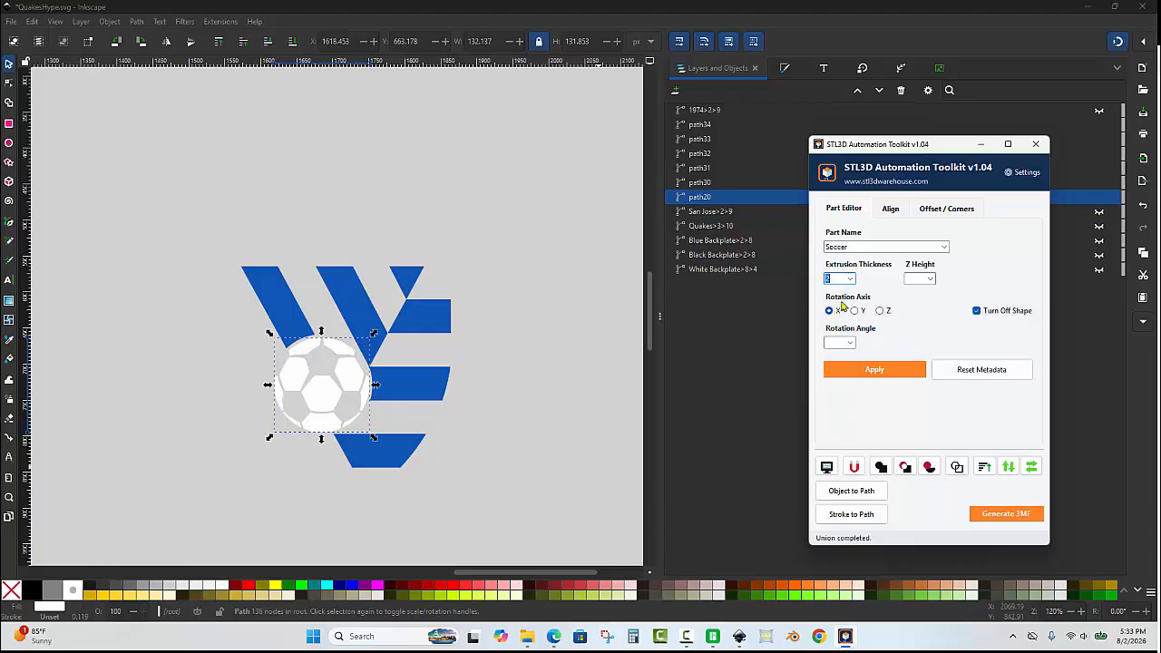
left_click(926, 279)
left_click(919, 269)
left_click(869, 369)
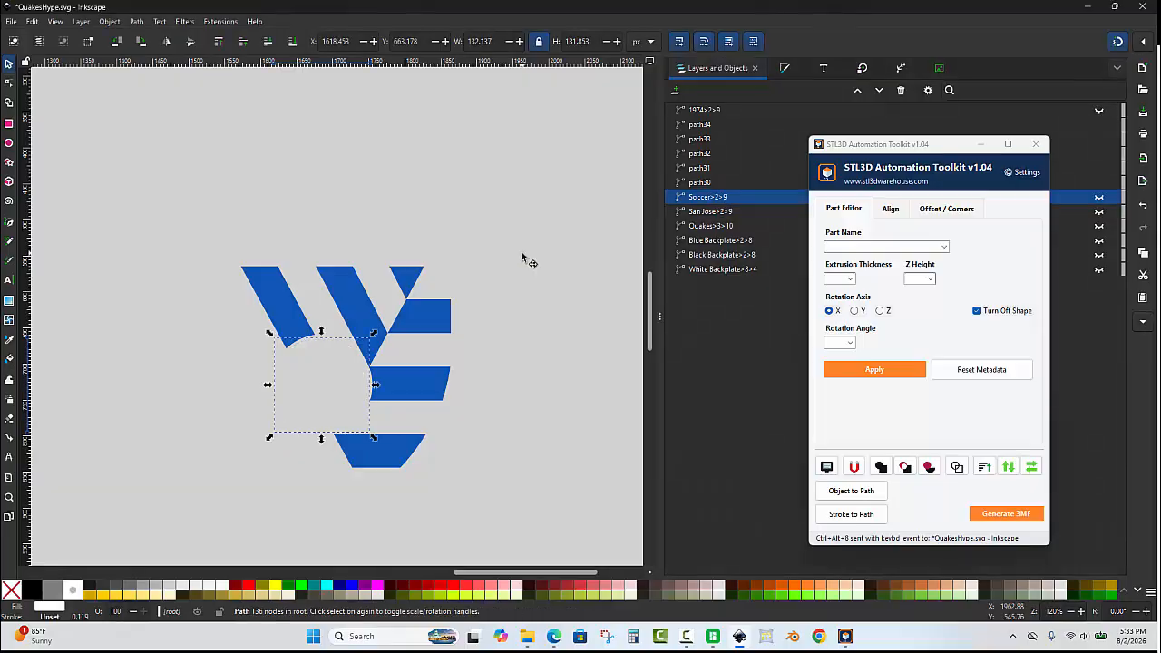
Union the blue stripe shapes and tag them Blue with extrusion thickness 2 and Z height 9.
left_click_drag(531, 204, 163, 516)
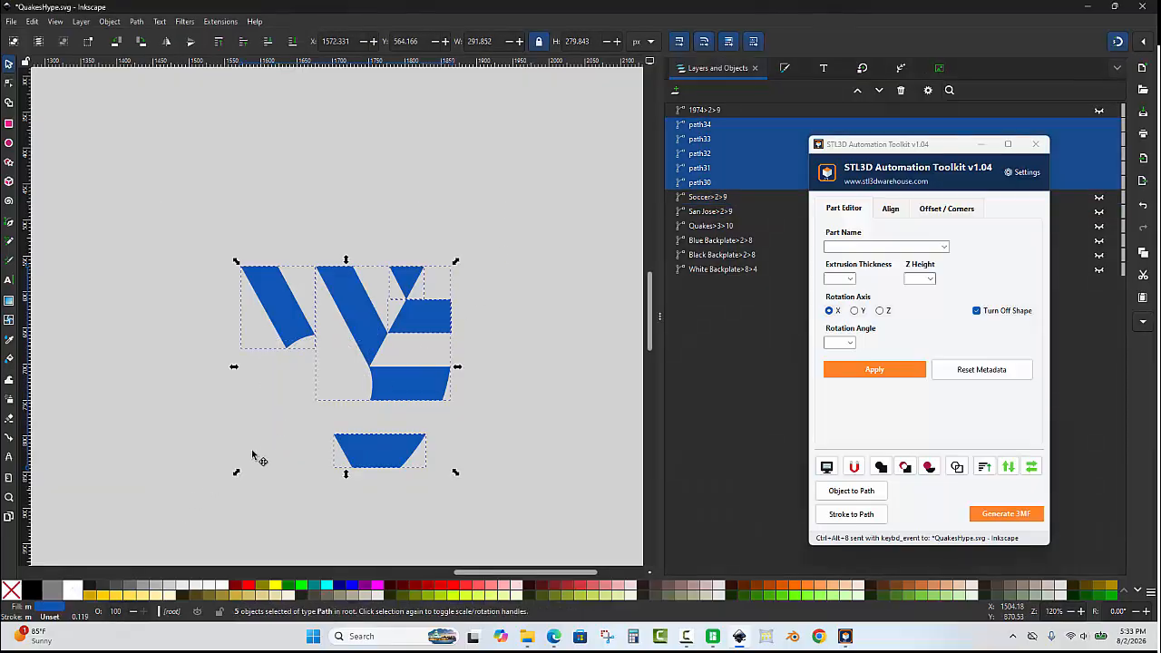
left_click(880, 468)
left_click(943, 247)
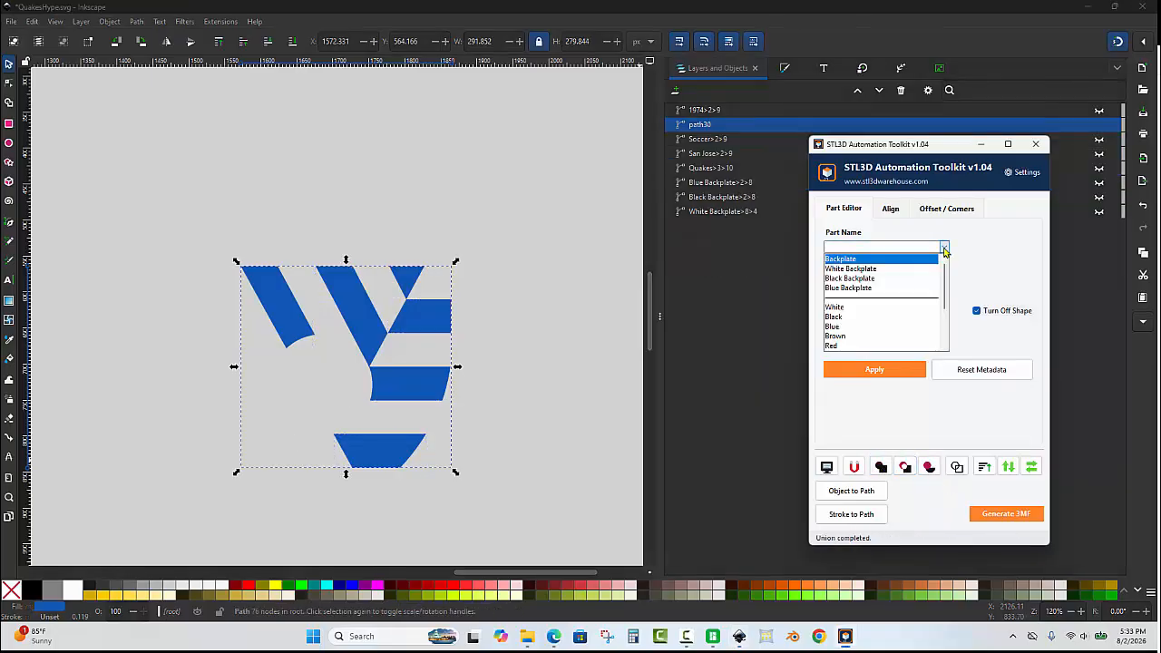
left_click(867, 328)
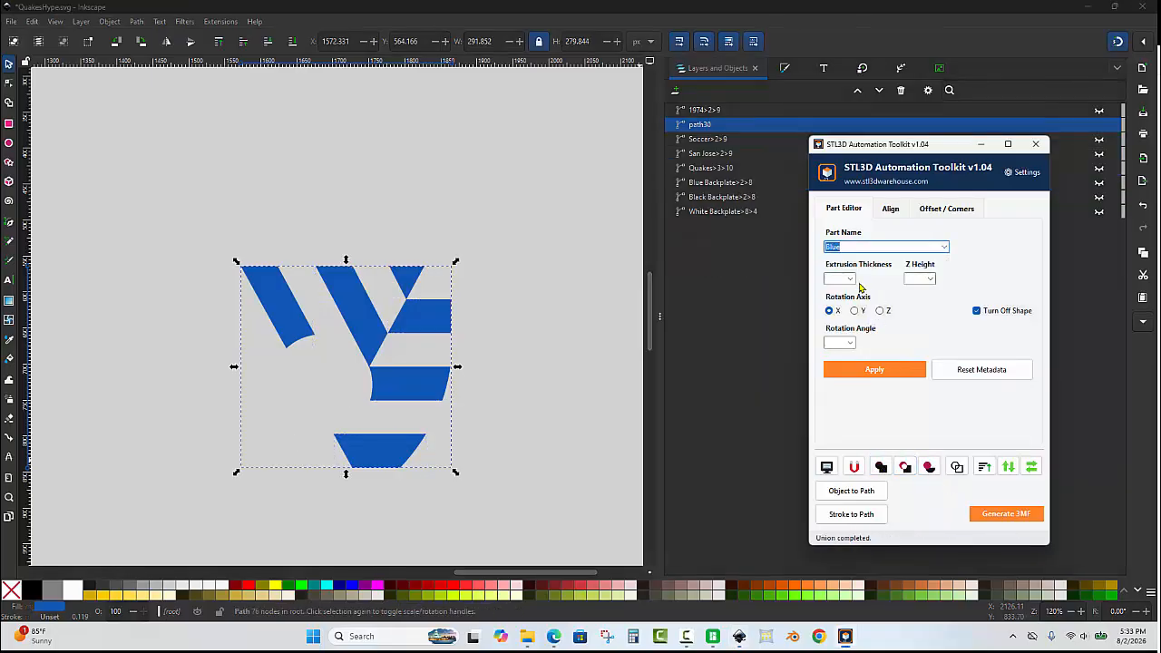
left_click(851, 279)
left_click(841, 308)
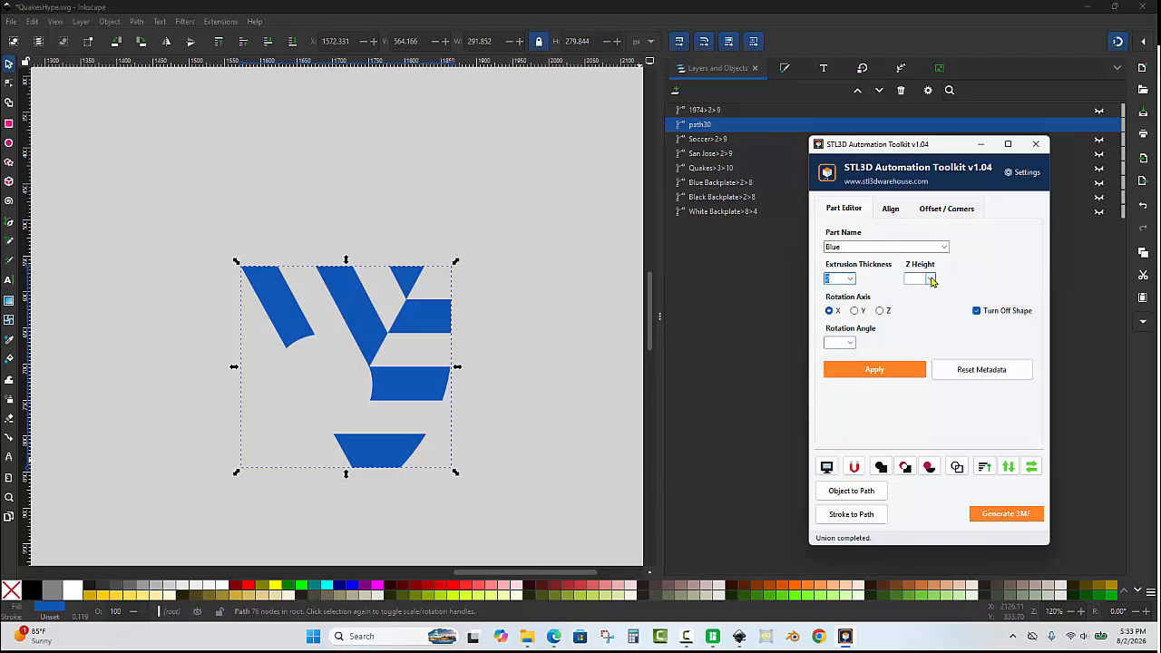
left_click(930, 279)
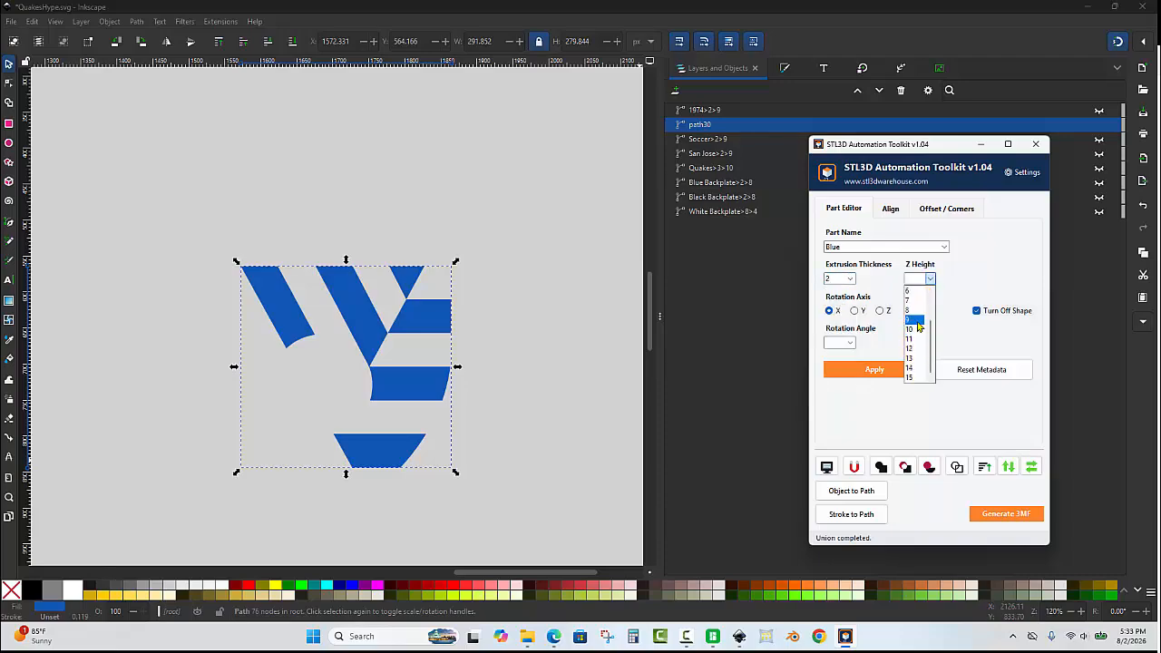
left_click(918, 320)
left_click(874, 369)
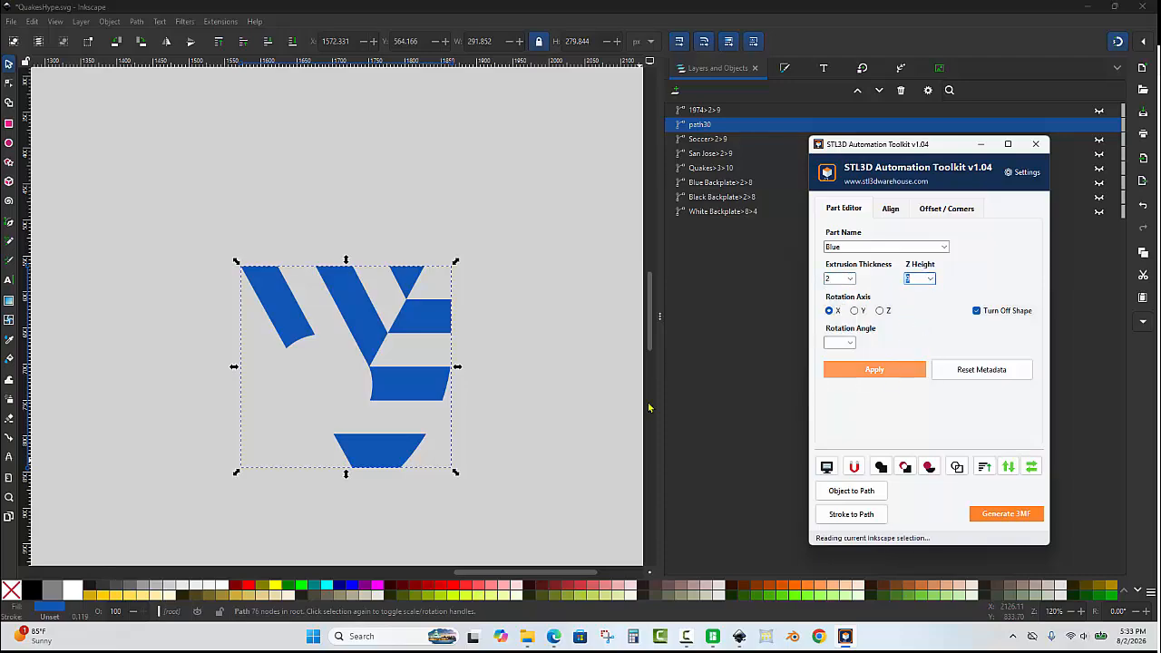
Minimize the toolkit, select all eight tagged parts in the layers list and unhide them.
left_click(508, 287)
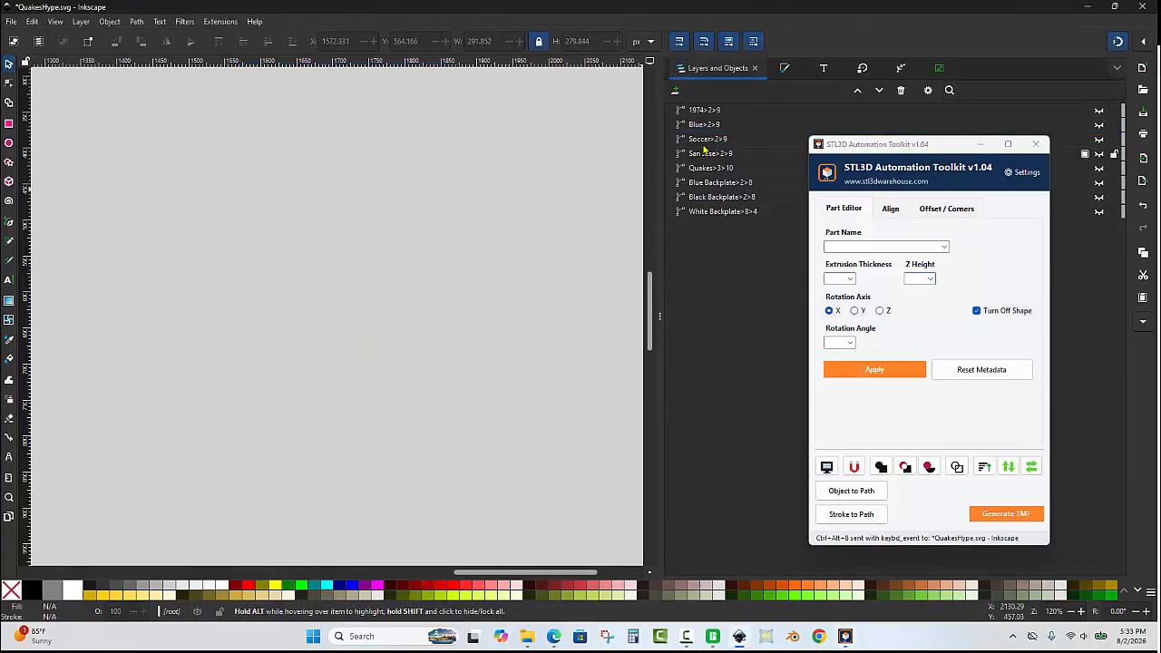
left_click(983, 145)
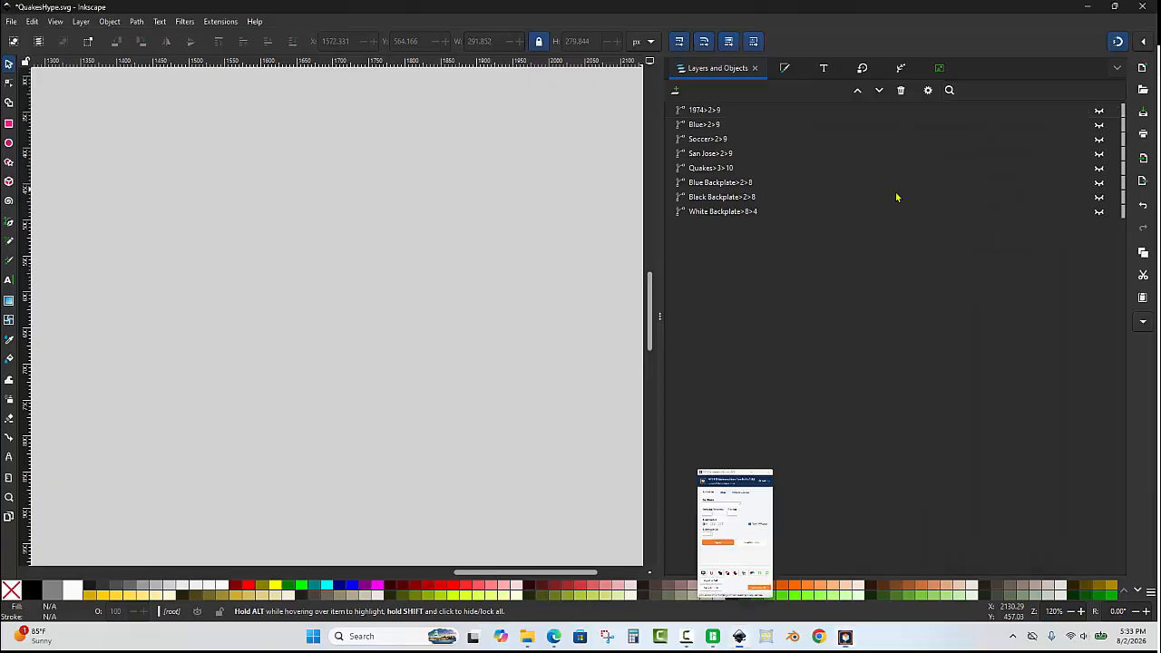
left_click(723, 212)
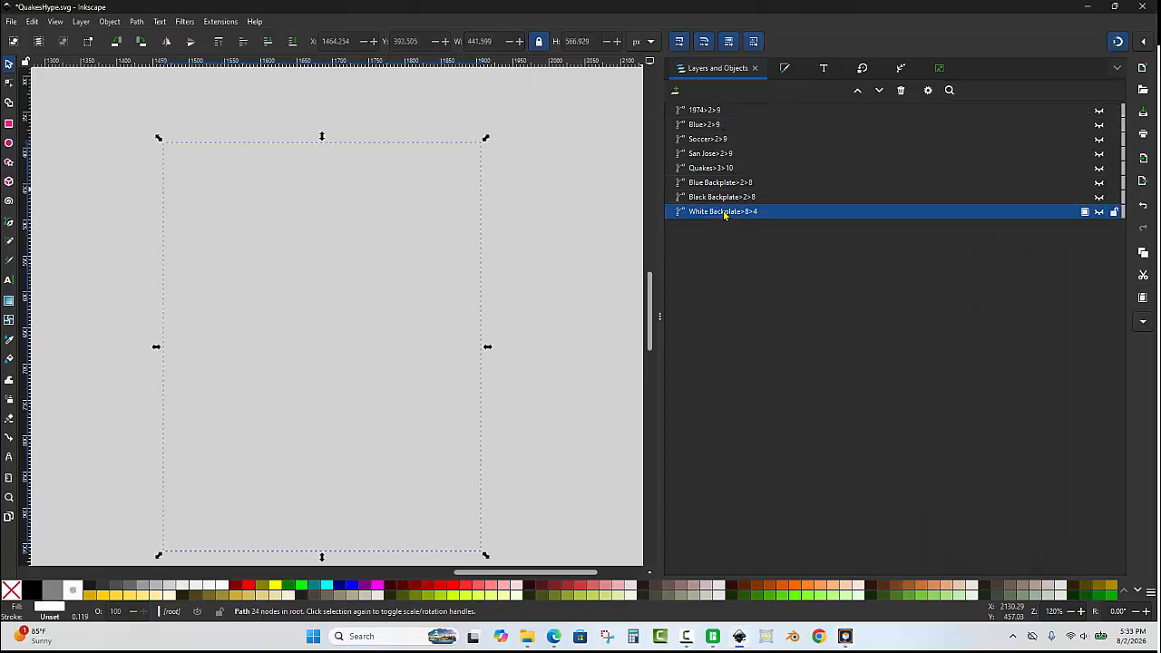
left_click(710, 110, "shift")
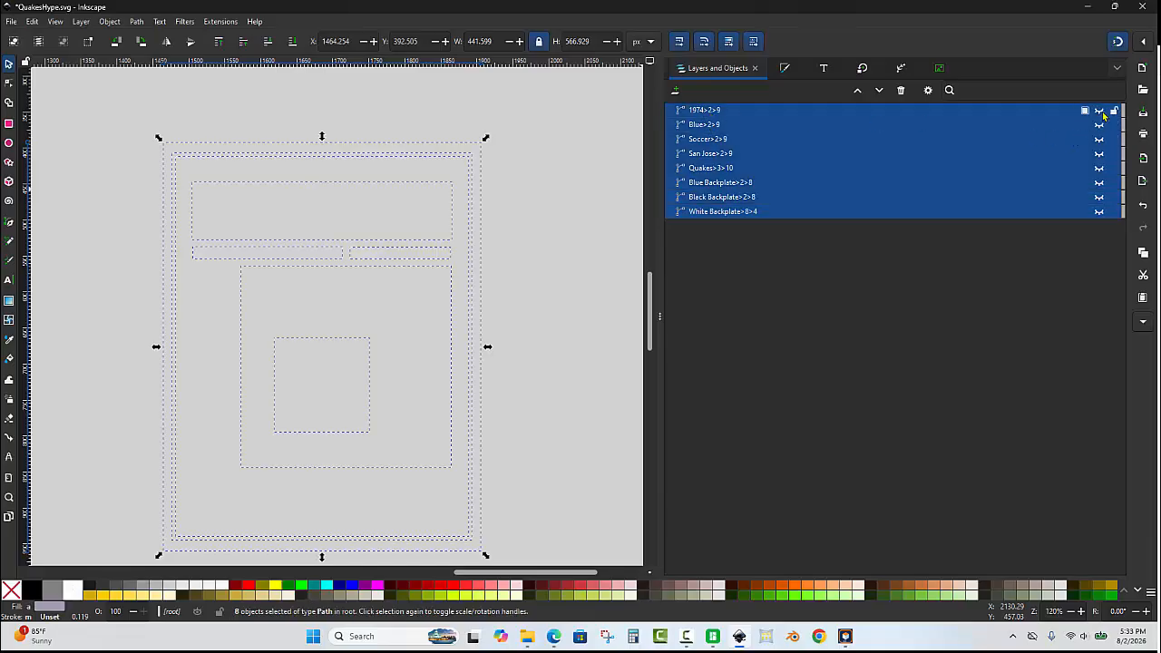
left_click(1098, 110)
left_click(591, 175)
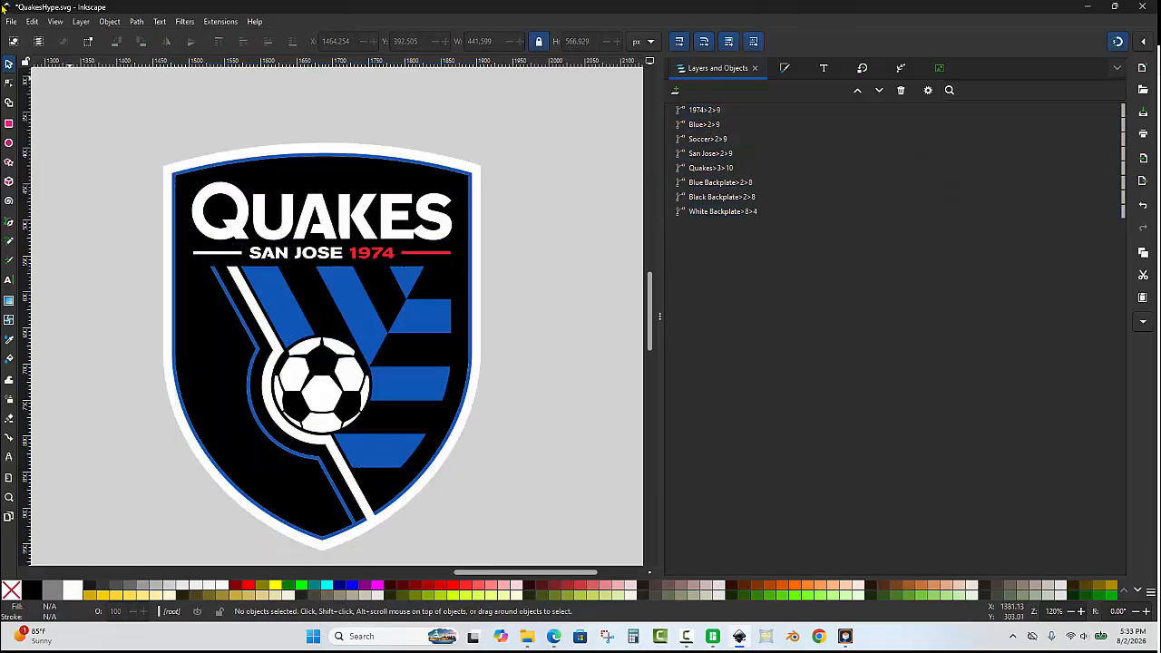
Save the Inkscape document.
left_click(10, 20)
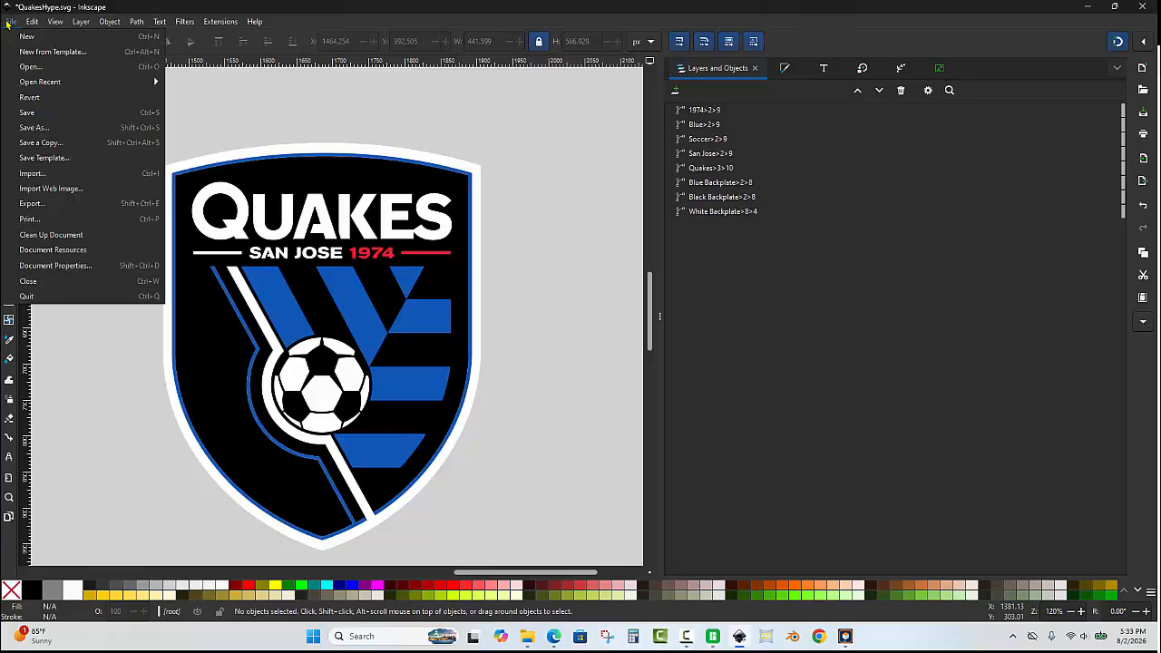
left_click(43, 113)
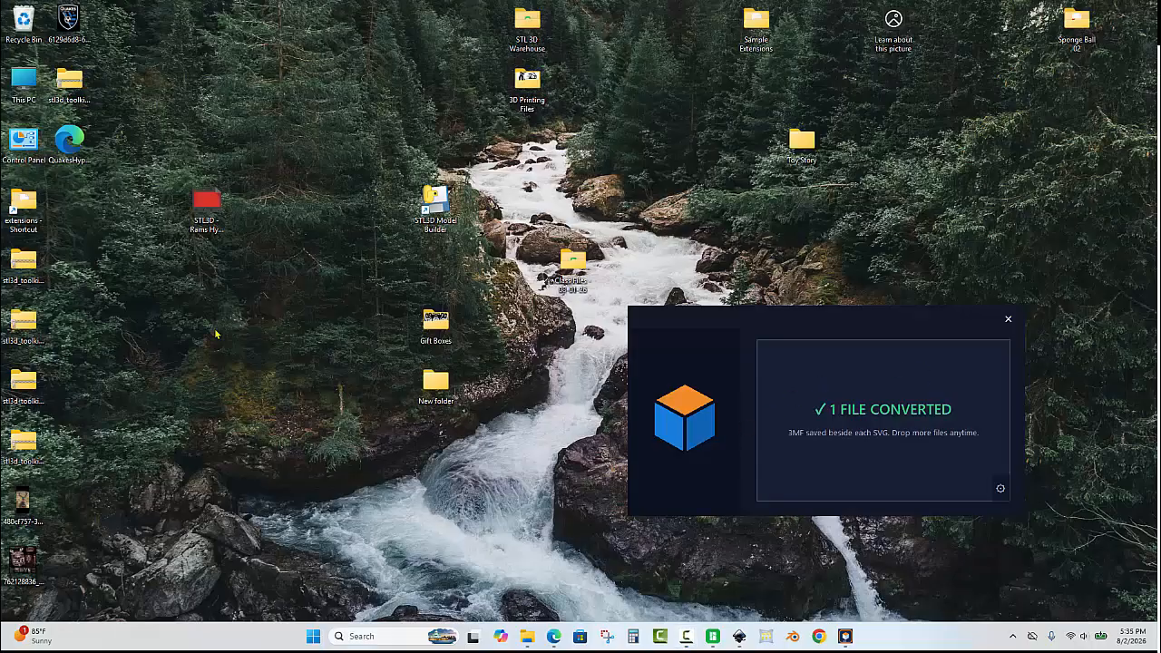
Convert QuakesHype.svg to a 3MF by dropping it onto the converter window on the desktop.
left_click(72, 148)
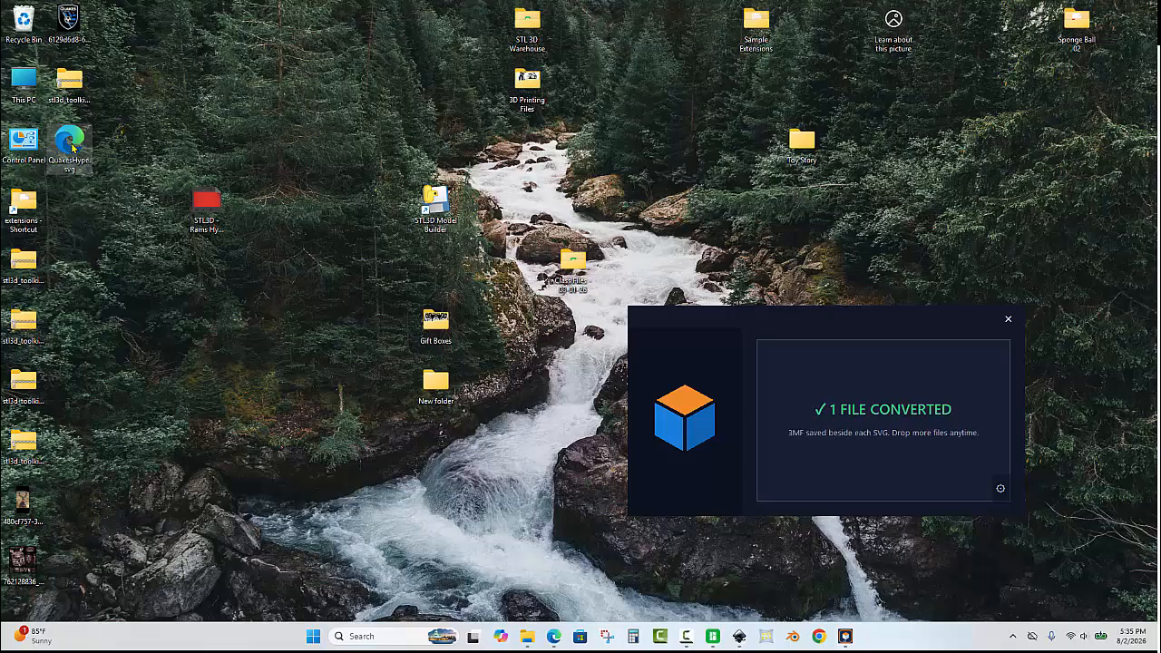
left_click_drag(72, 148, 905, 404)
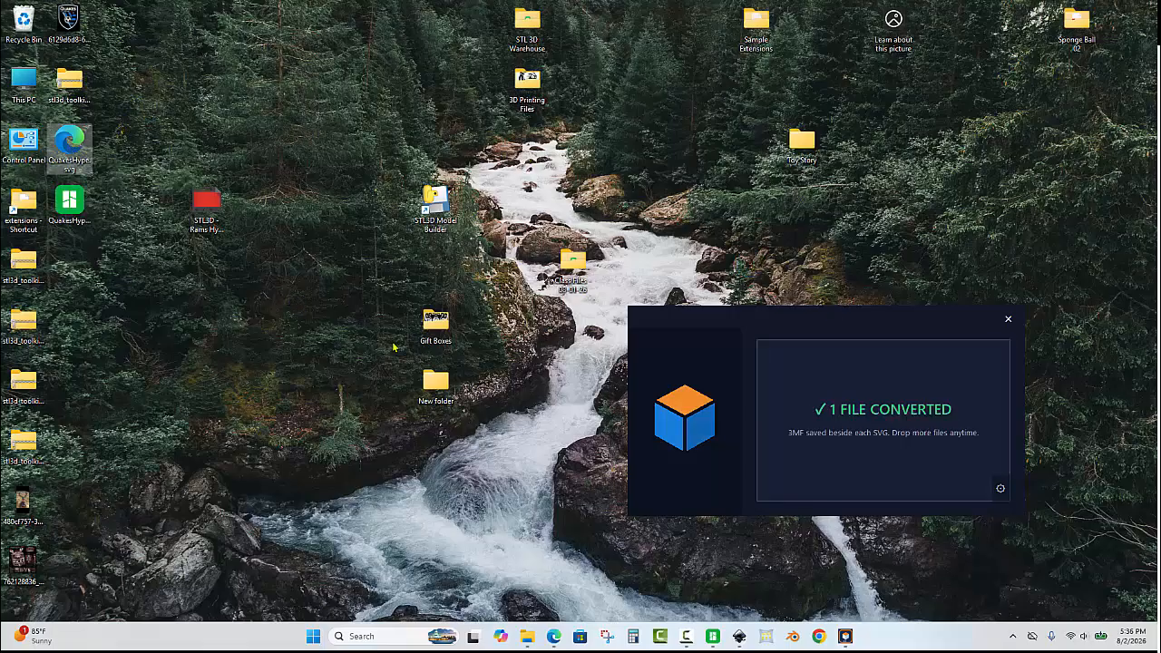
left_click_drag(86, 207, 132, 326)
Switch to the untitled Bambu Studio window and open the QuakesHype.3mf project.
mouse_move(713, 636)
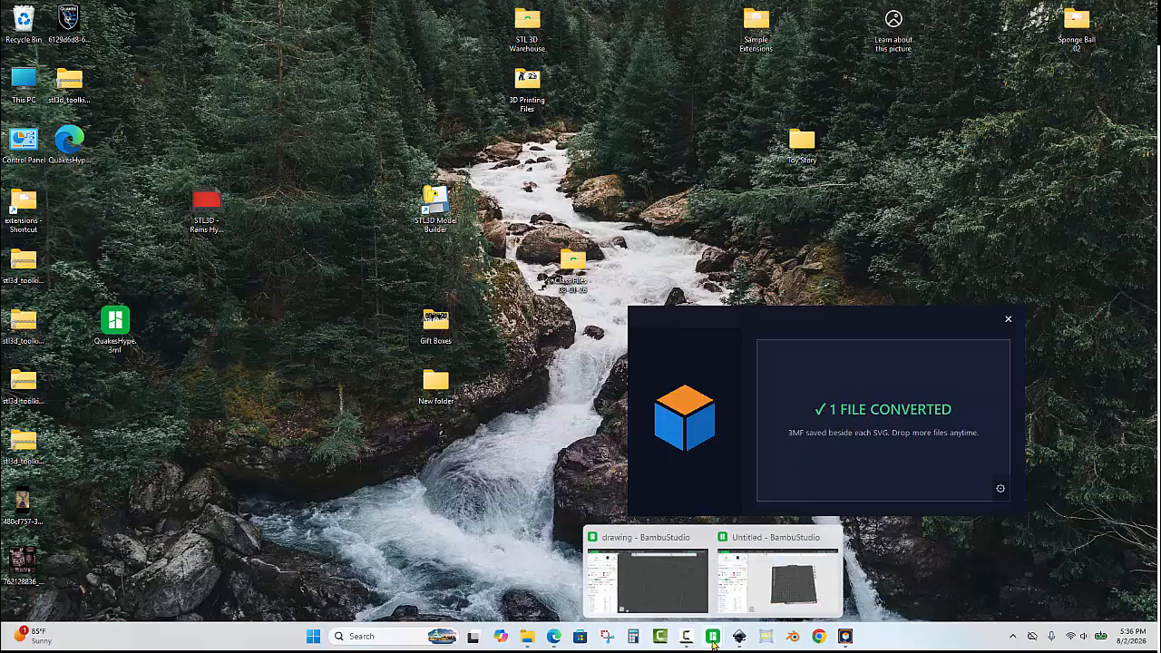
left_click(777, 570)
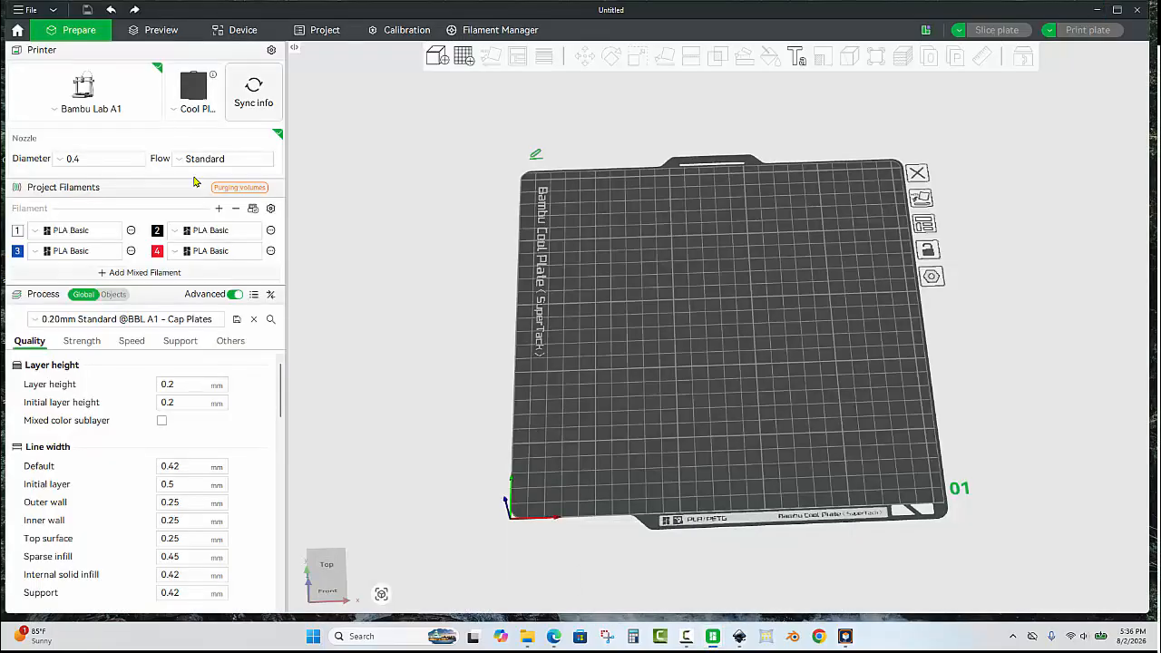
left_click(26, 10)
left_click(50, 40)
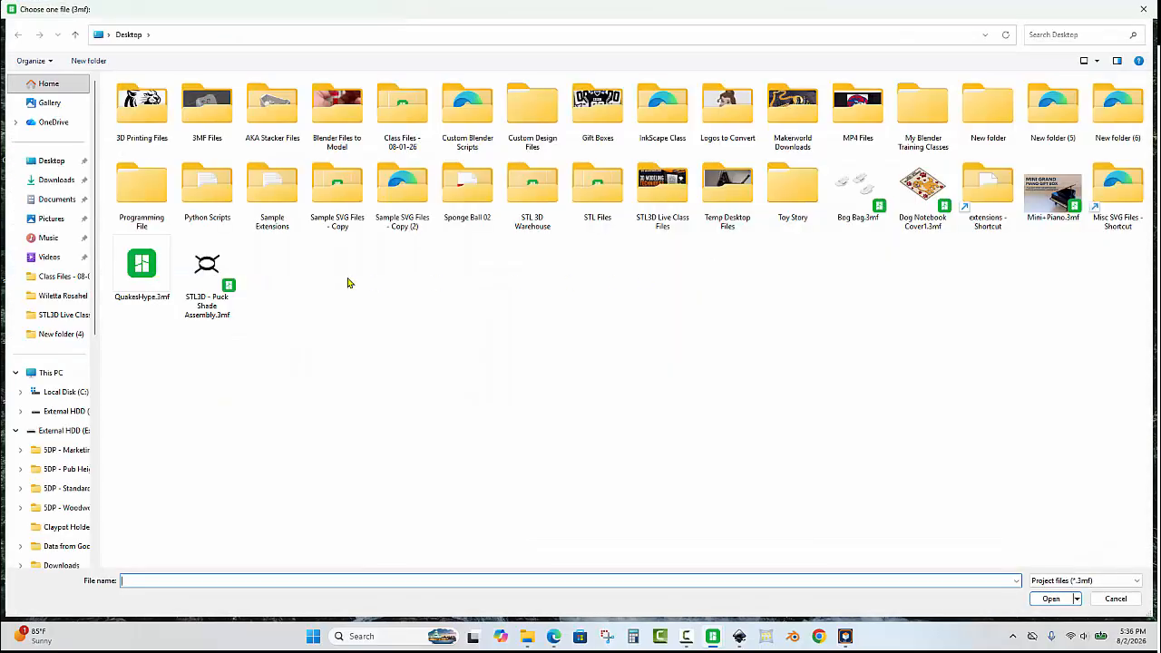
double_click(152, 267)
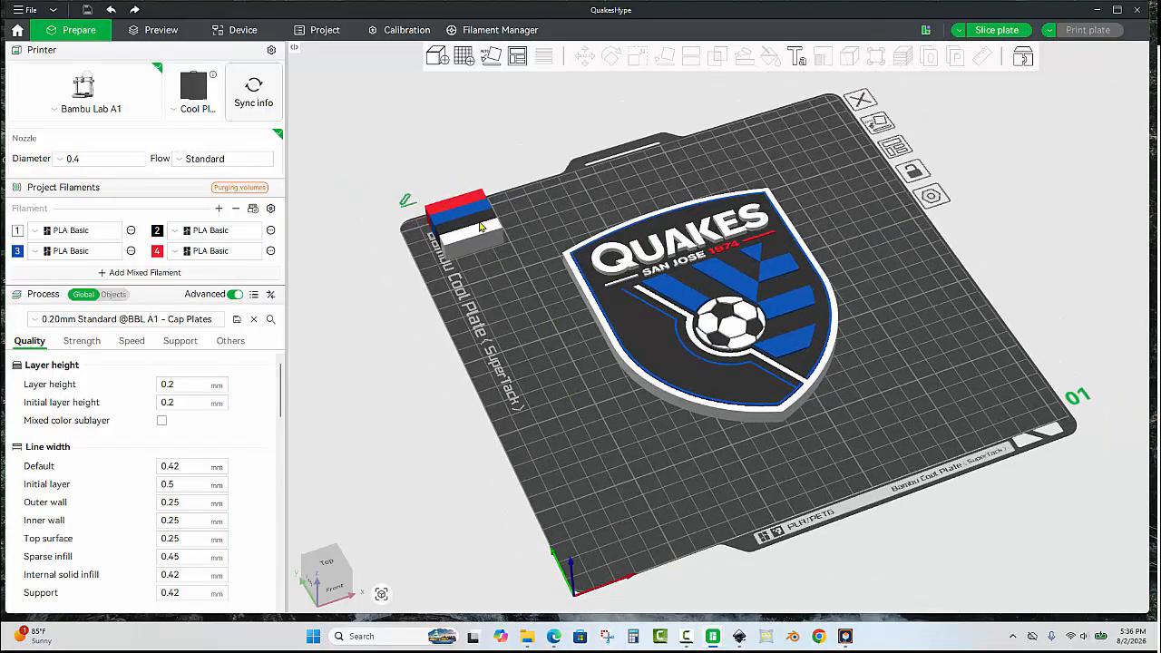
Move the prime tower beside the lower right of the crest on the first plate.
left_click(480, 227)
left_click(551, 350)
scroll(580, 377, "down", 3)
left_click_drag(580, 378, 569, 395)
left_click_drag(572, 229, 821, 397)
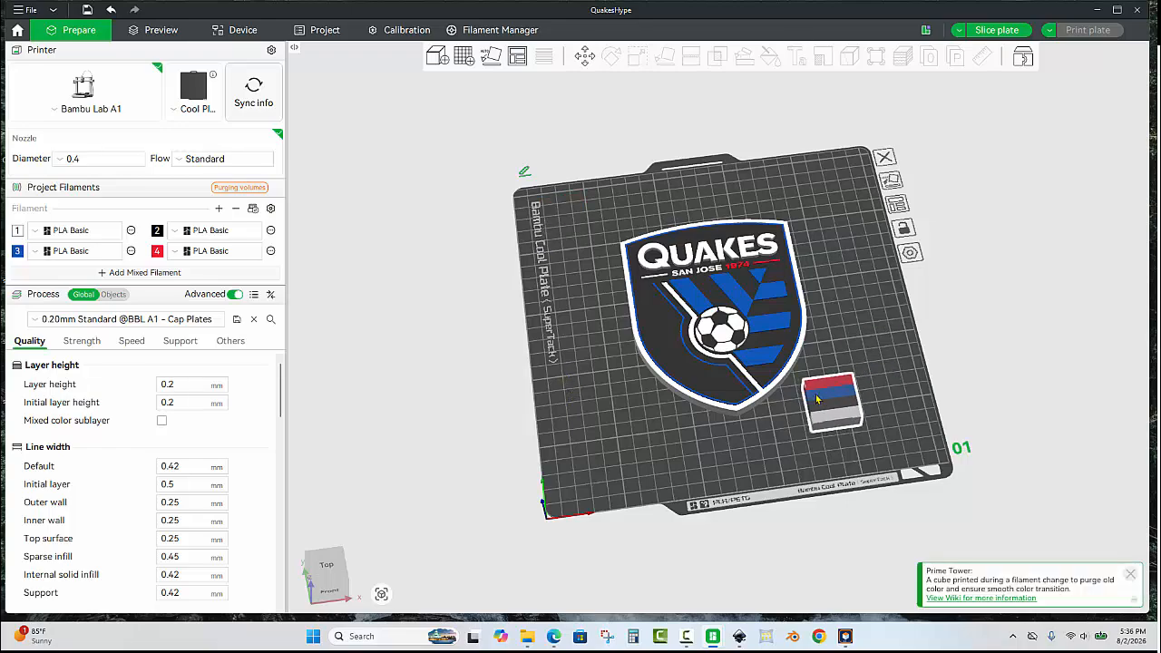
left_click(619, 385)
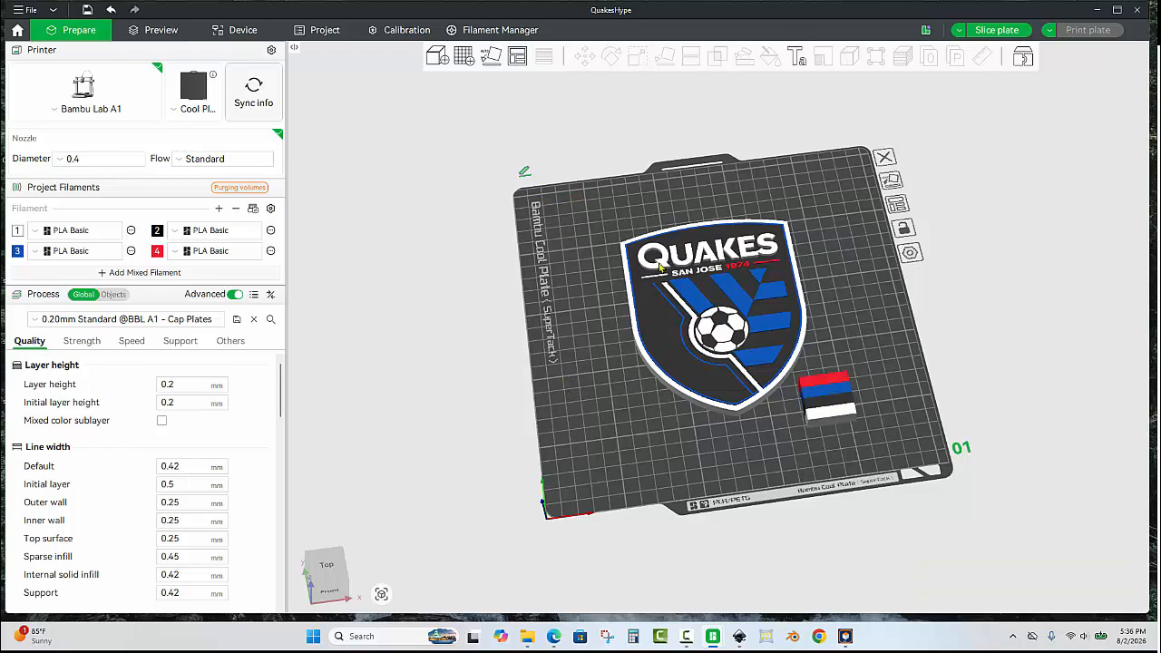
Add extra build plates to the project.
left_click(464, 56)
left_click(463, 56)
left_click(464, 56)
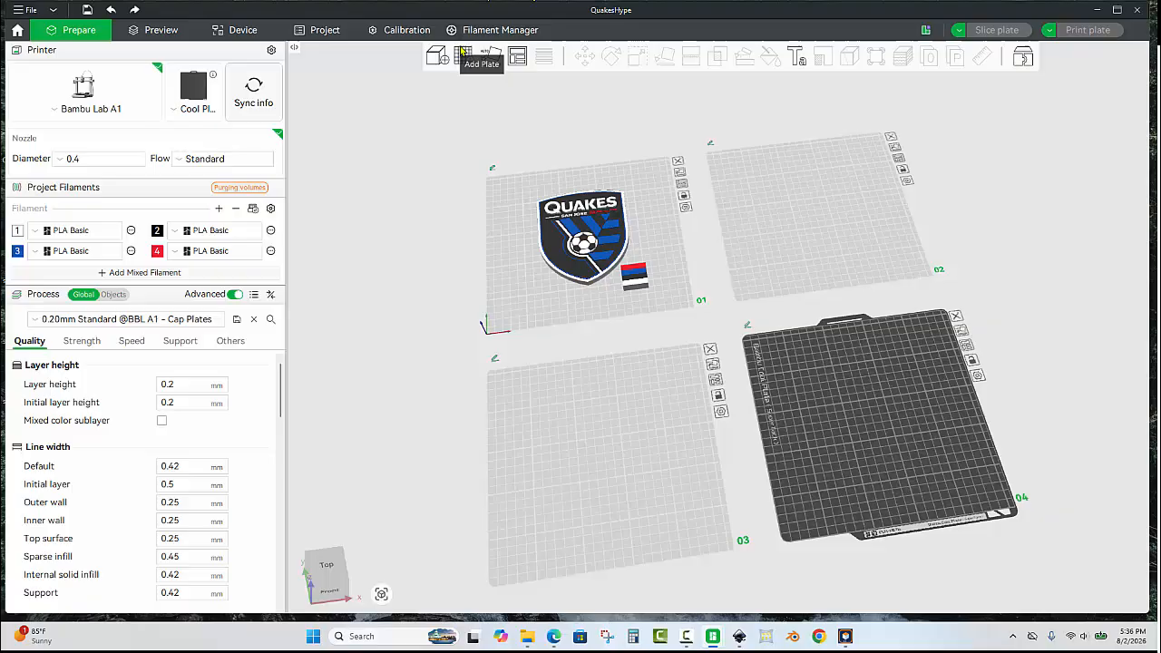
Copy the crest and paste two copies for the other plates.
left_click(592, 214)
left_click(848, 222)
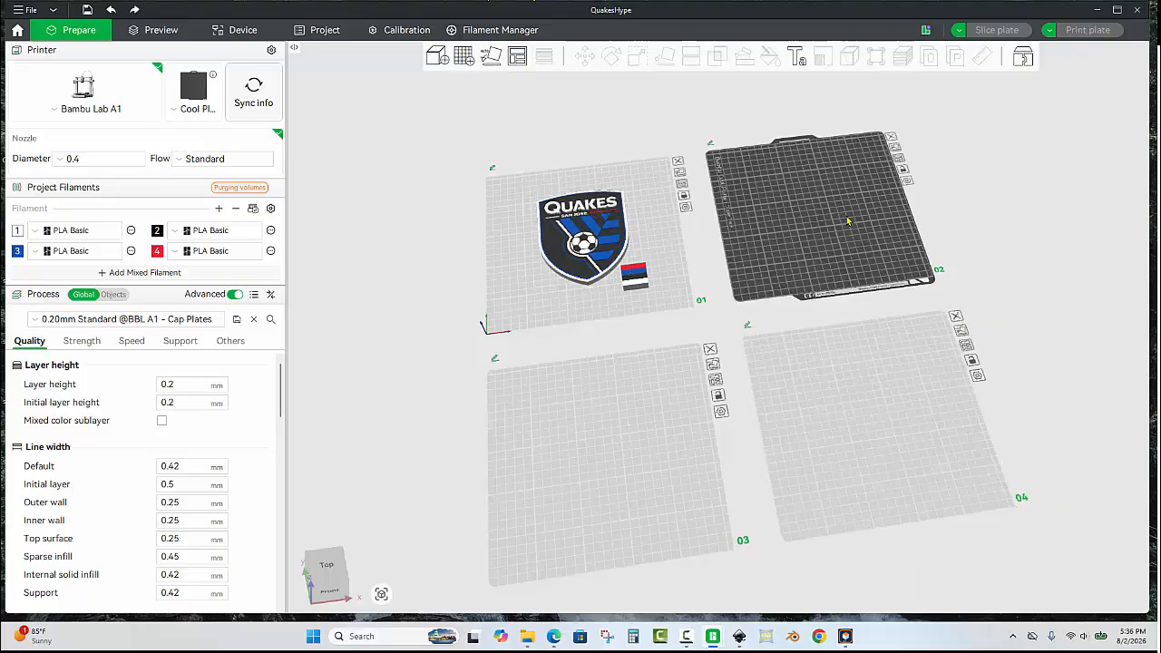
key("ctrl+v")
left_click(862, 381)
key("ctrl+v")
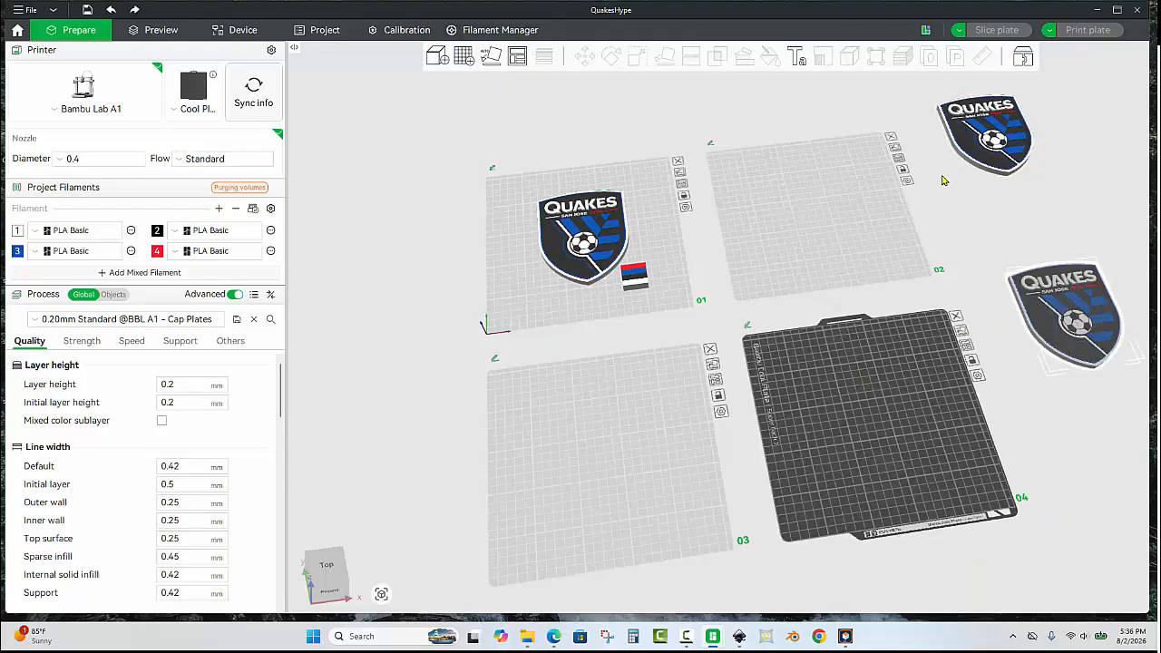
Move one crest copy onto the third plate and center it there.
left_click_drag(1052, 292, 847, 393)
right_click(852, 391)
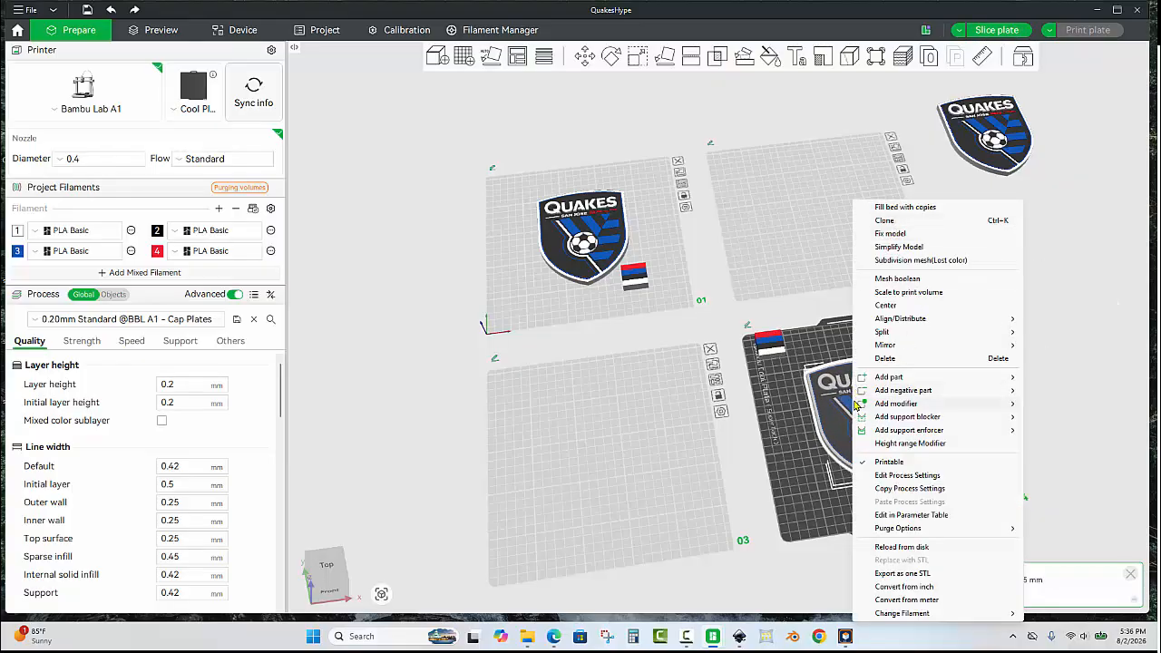
left_click(834, 405)
left_click_drag(834, 405, 580, 434)
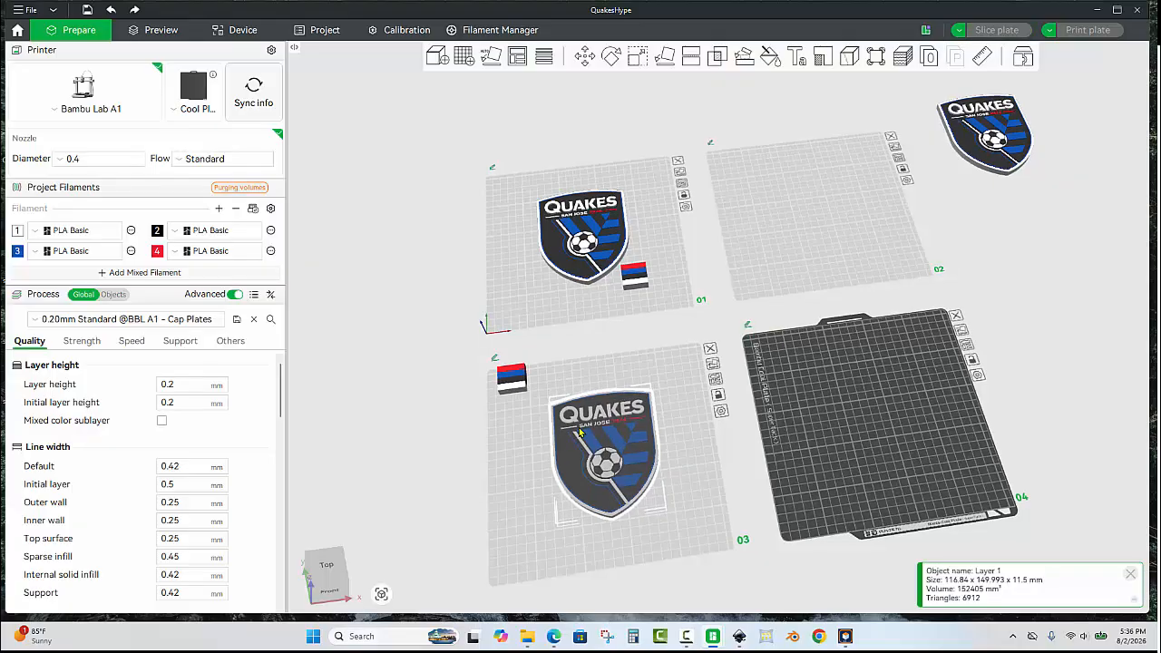
right_click(602, 442)
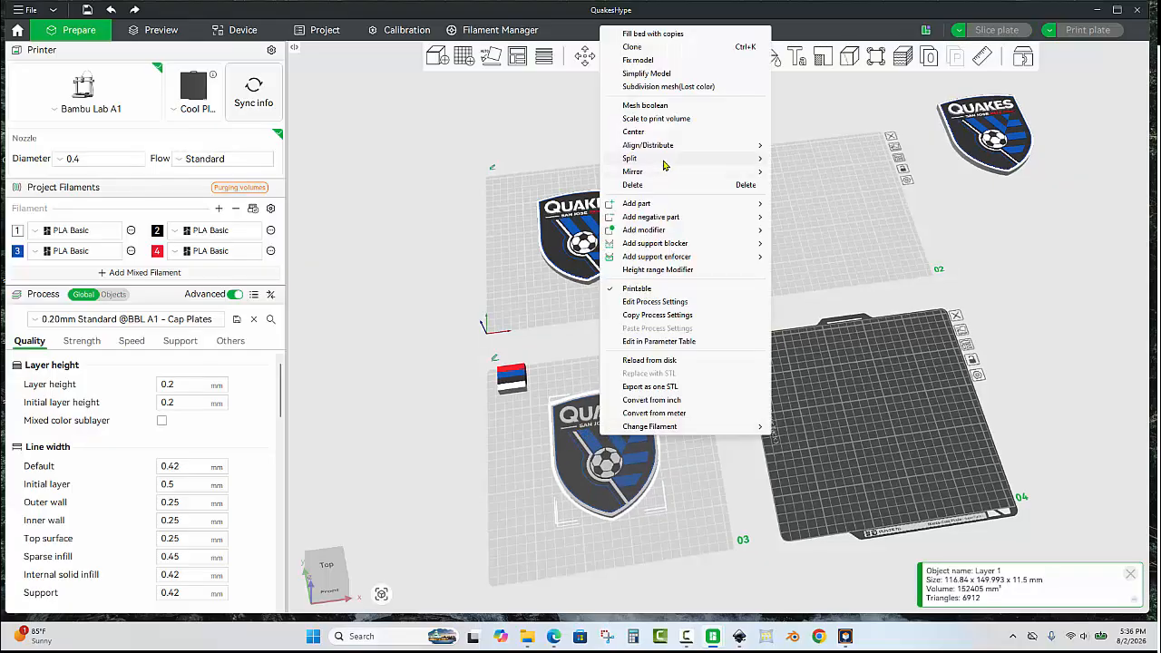
left_click(647, 132)
Move the other crest copy onto the second plate and center it.
left_click_drag(990, 133, 819, 208)
right_click(813, 197)
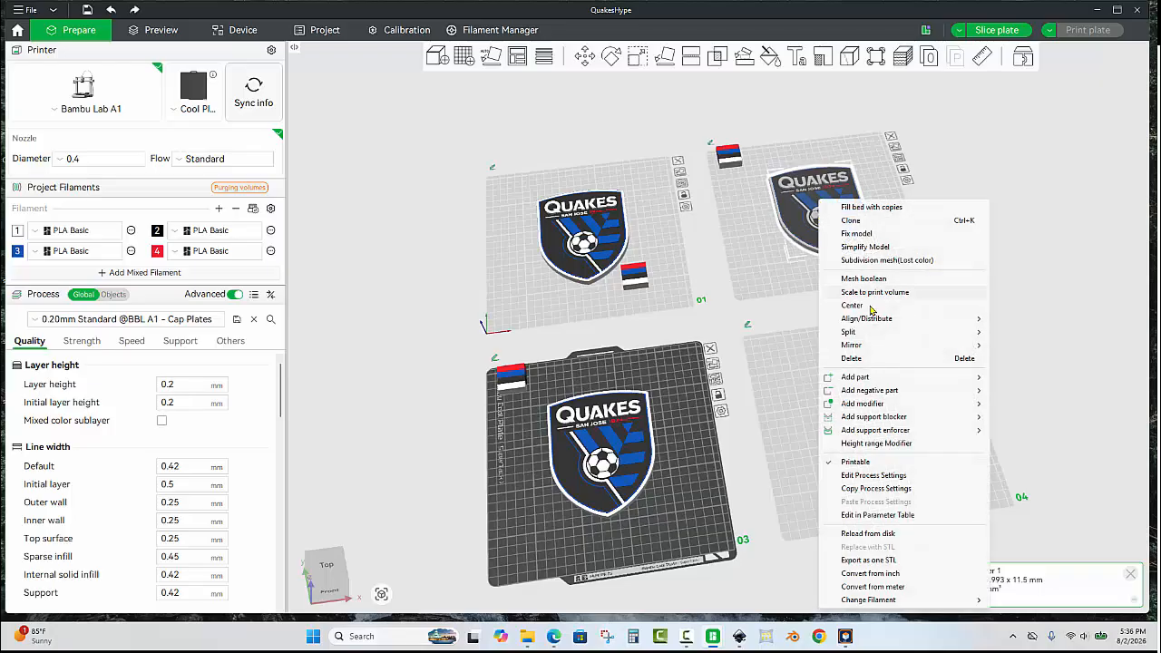
left_click(853, 305)
Import the geometry of Blank+Cuban+Chain.3mf from the Desktop onto the first plate.
left_click(663, 241)
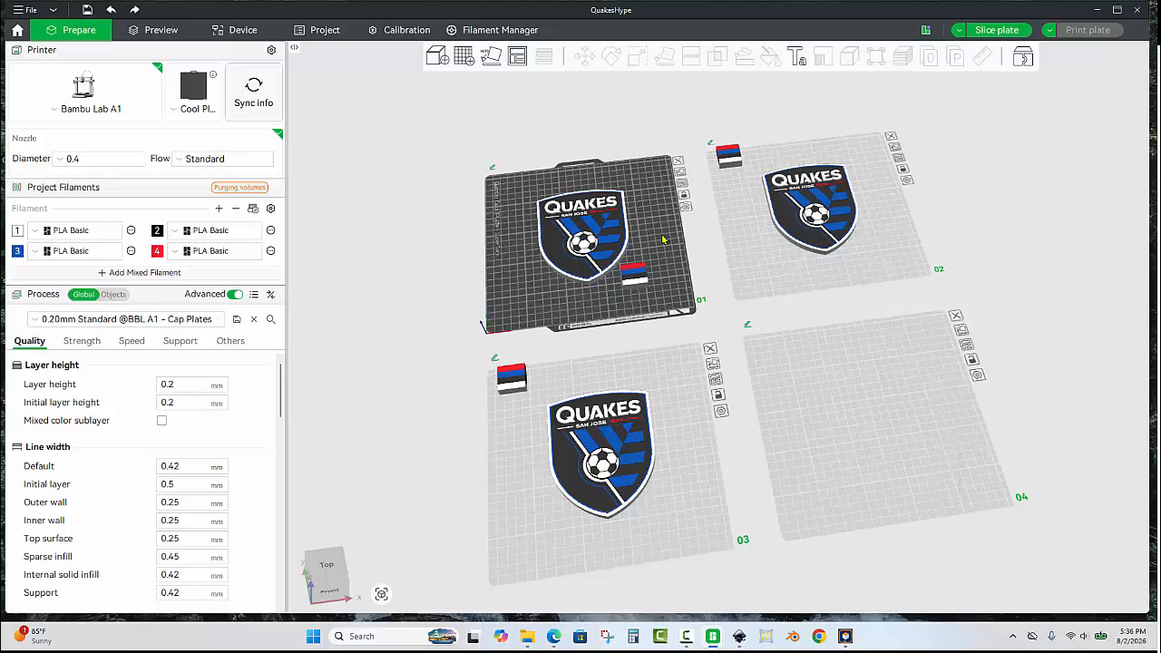
key("ctrl+i")
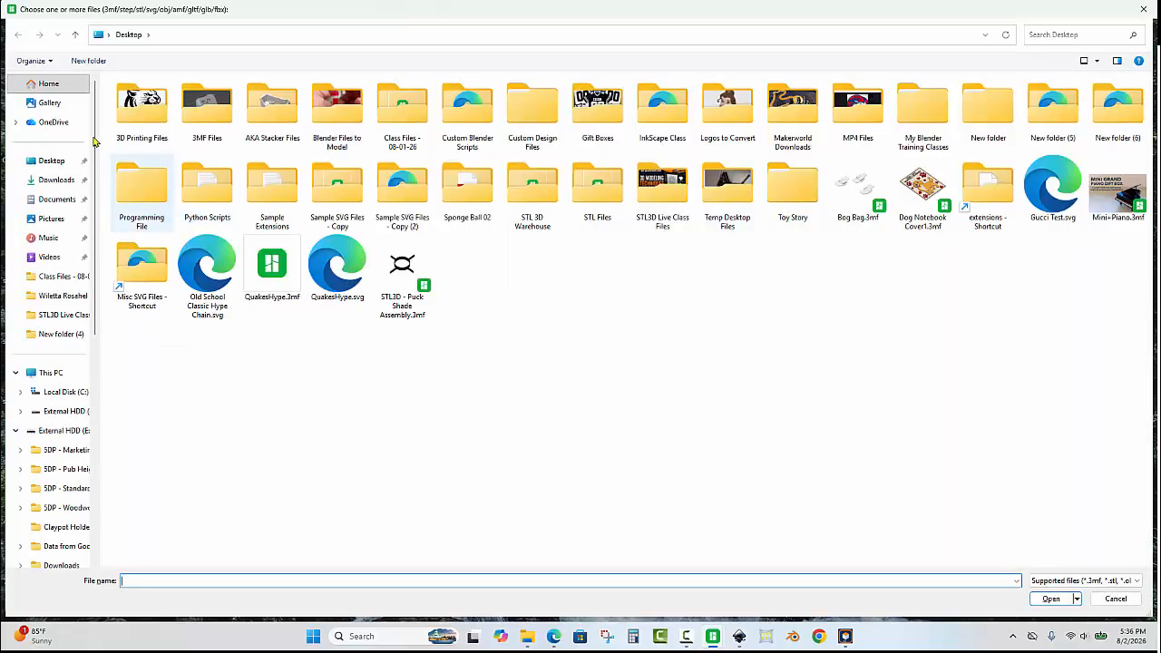
left_click(45, 162)
left_click(1072, 33)
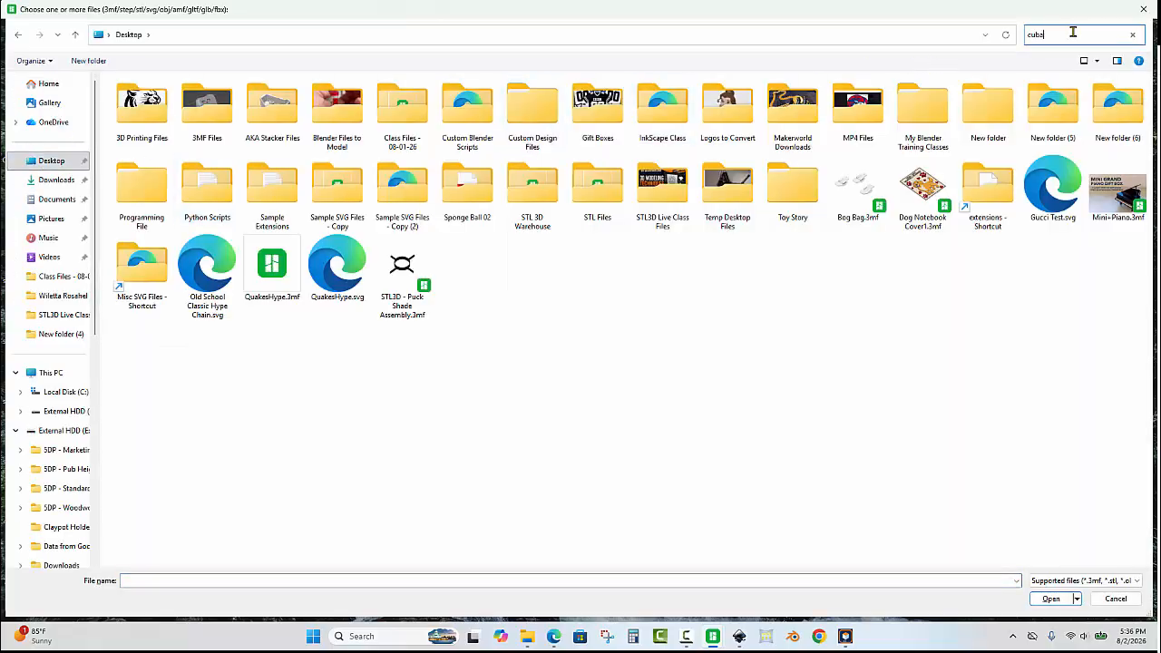
type("cuban")
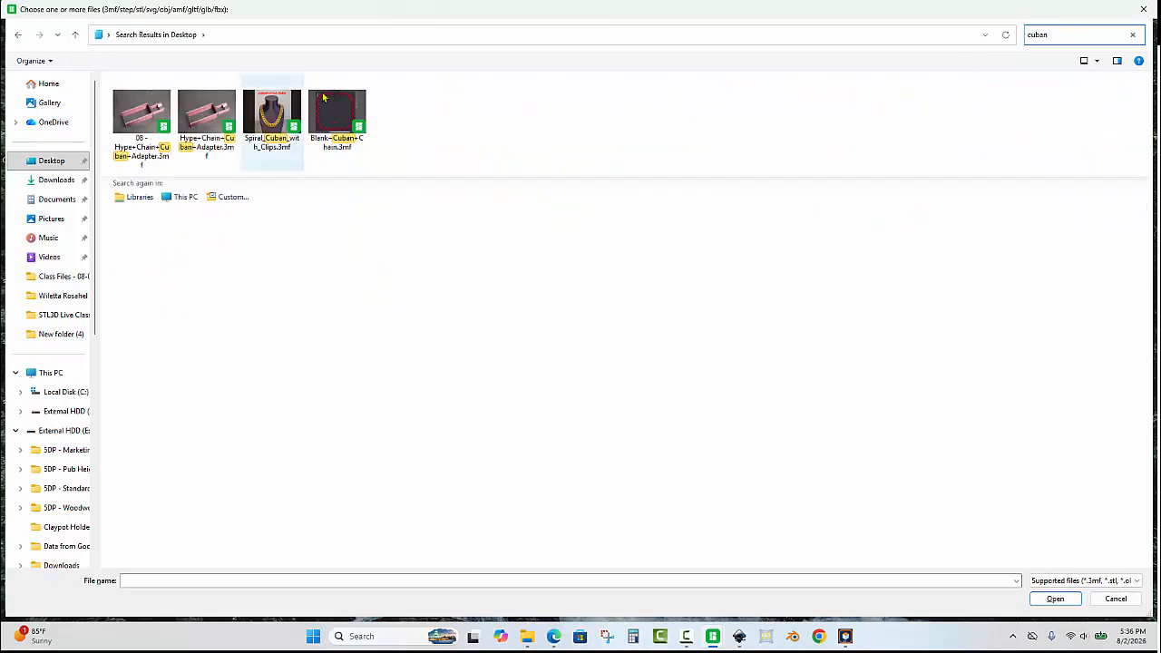
double_click(336, 116)
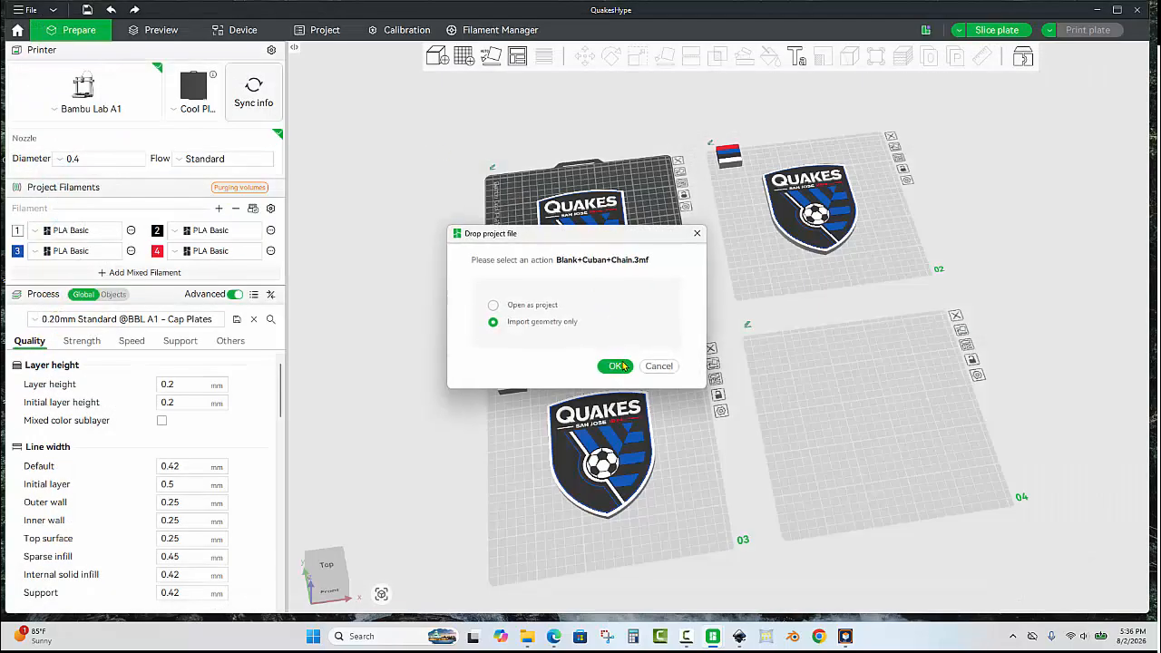
left_click(615, 366)
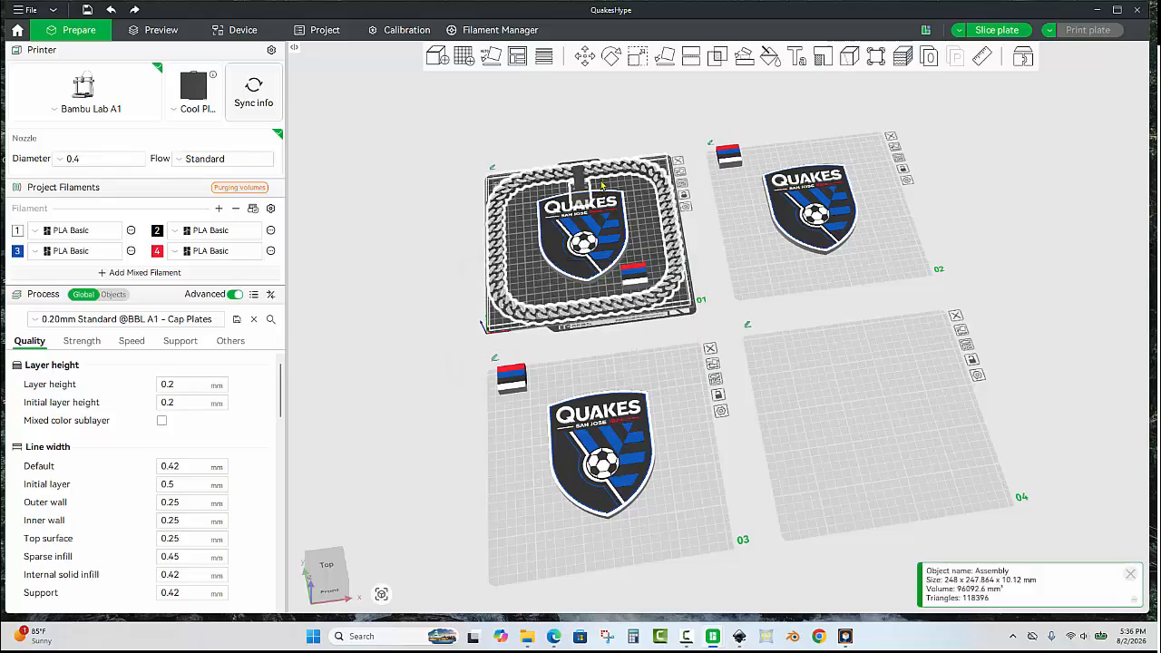
Select the crest together with the chain on the first plate and open their context menu.
scroll(602, 186, "up", 4)
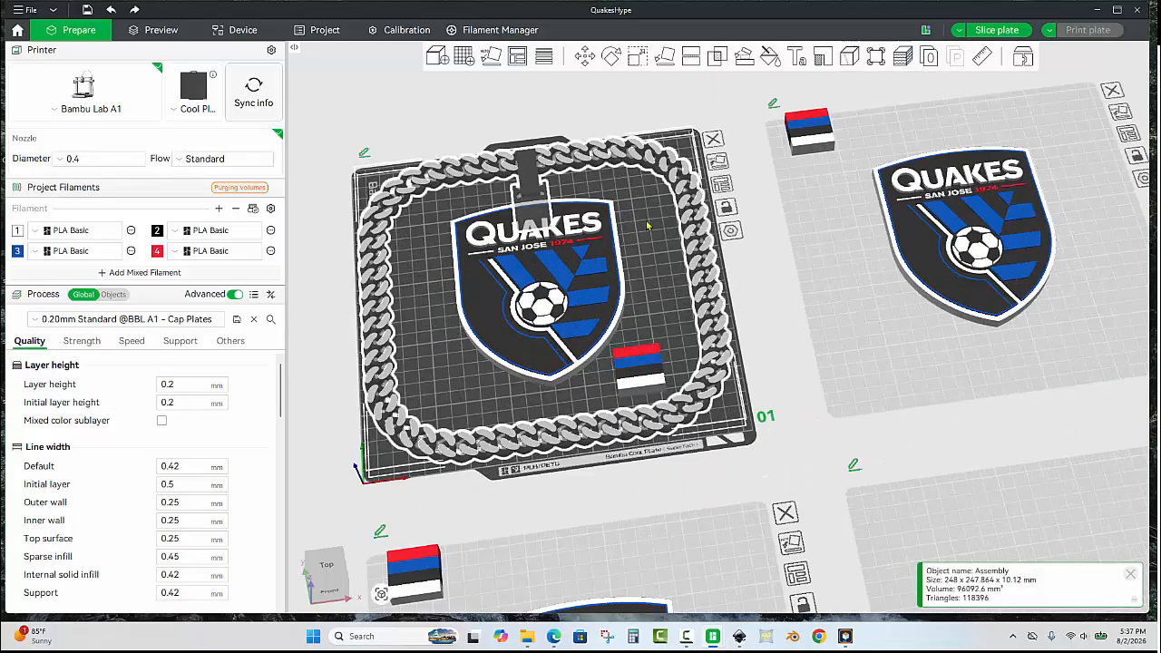
left_click(648, 226)
scroll(615, 234, "up", 1)
left_click(604, 231)
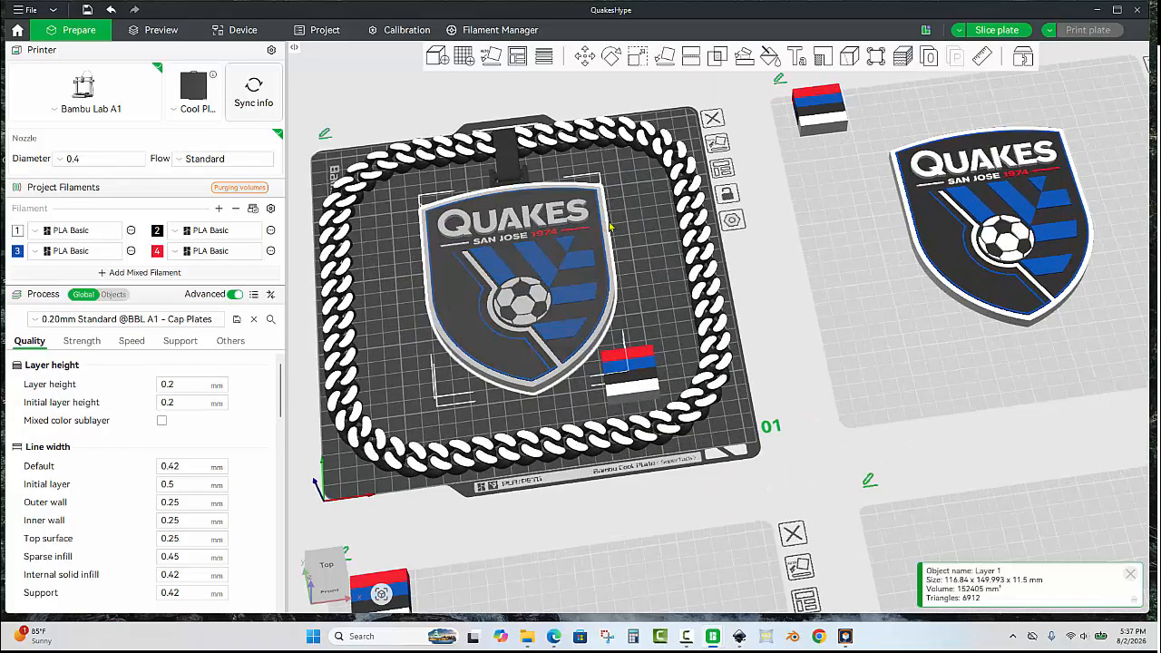
left_click(635, 219)
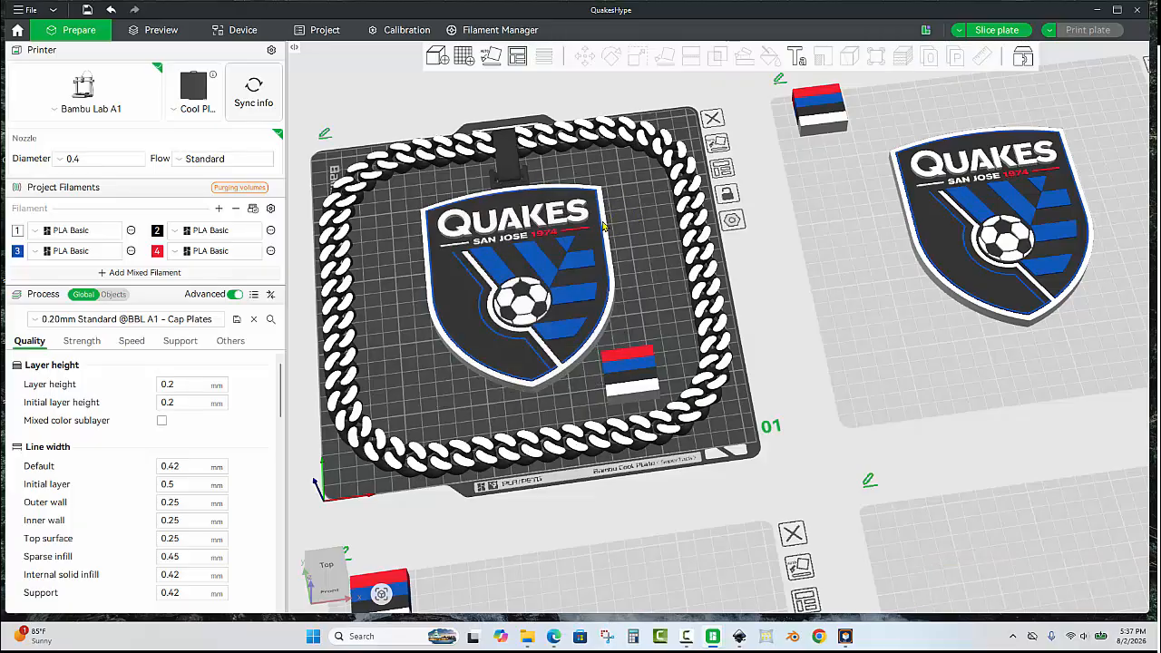
left_click(604, 227)
left_click(686, 155, "ctrl")
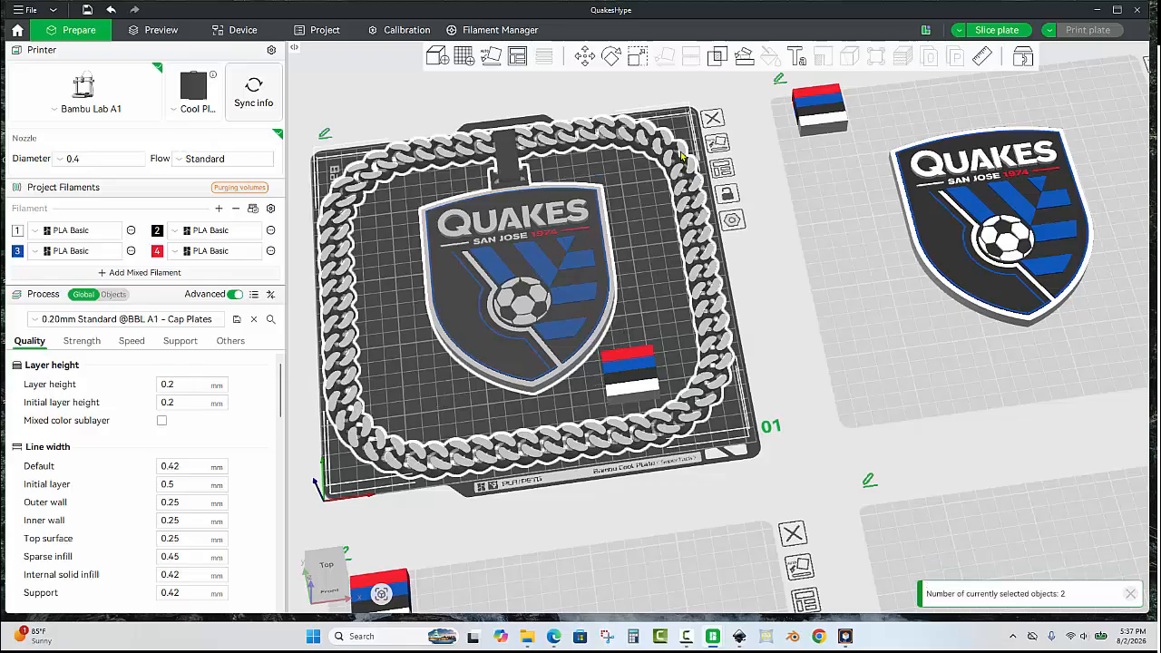
right_click(680, 151)
left_click(713, 160)
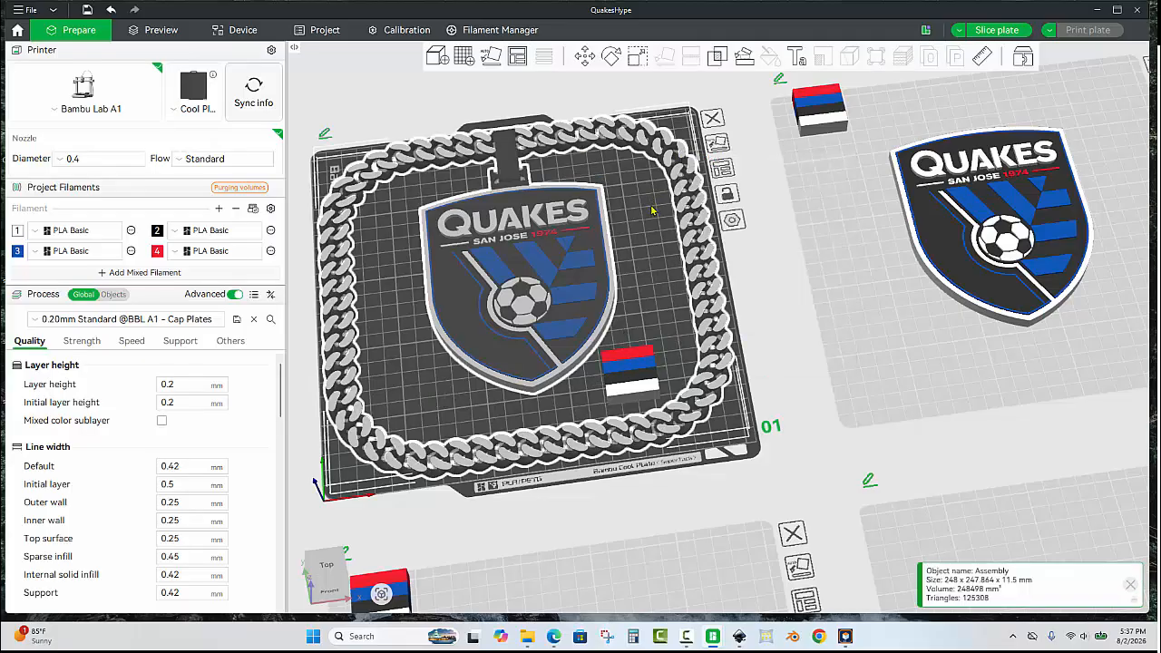
Import the geometry of Jackson 3D Hype Chain.3mf from the Desktop onto the empty fourth plate.
left_click(651, 354)
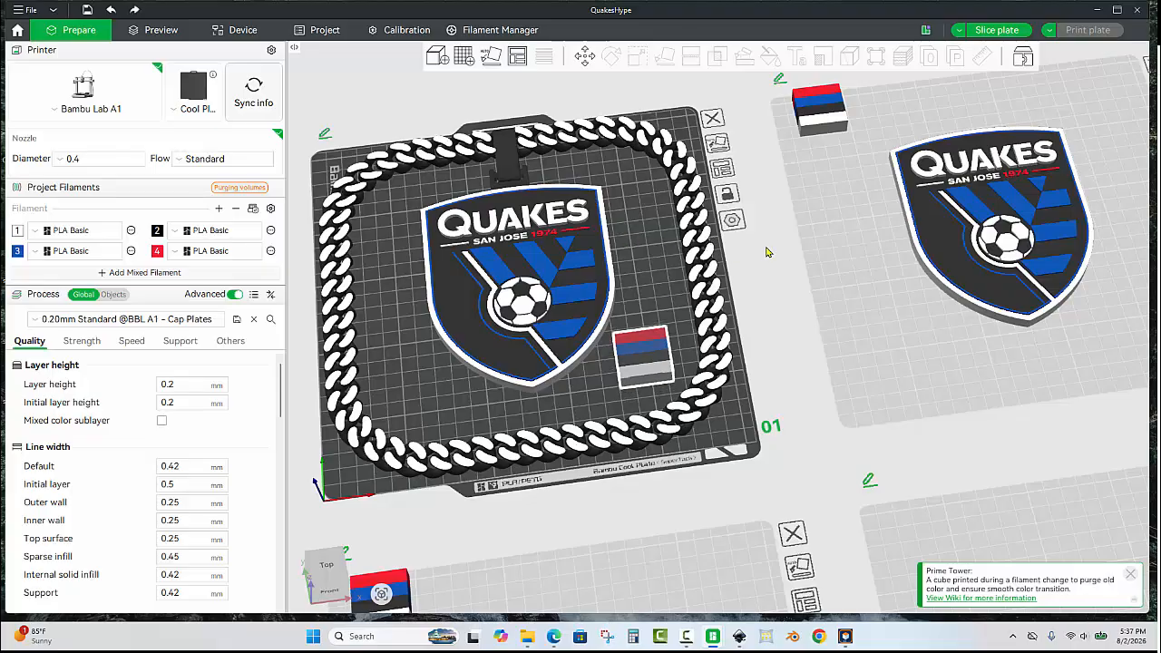
left_click(835, 259)
left_click_drag(838, 257, 585, 101)
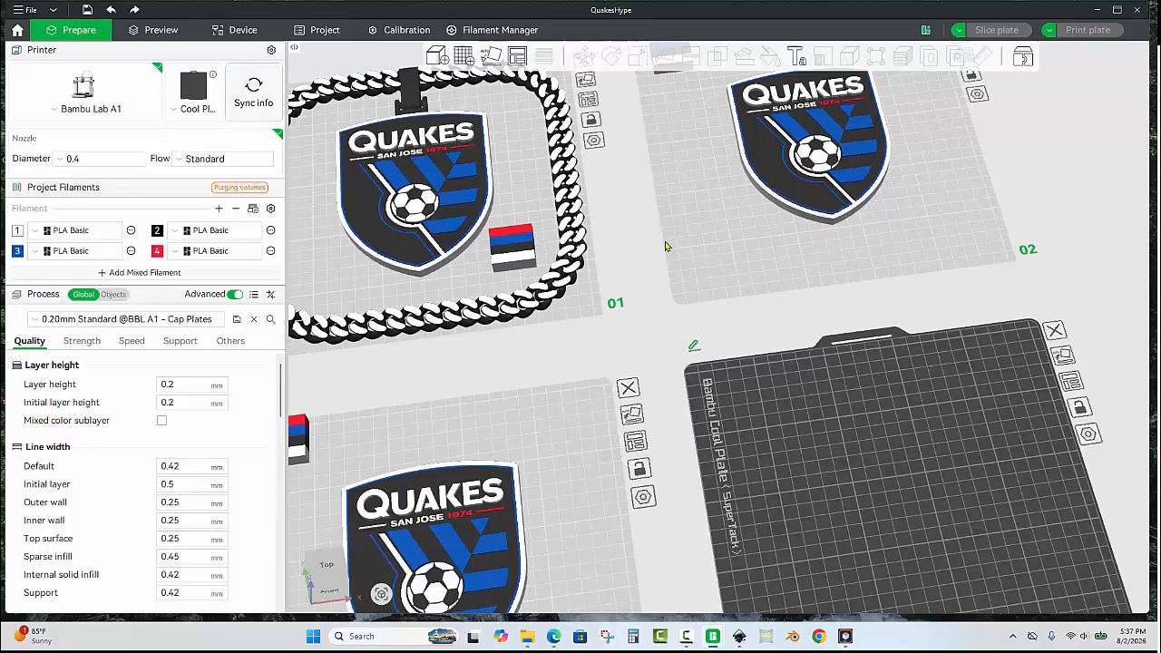
left_click(811, 408)
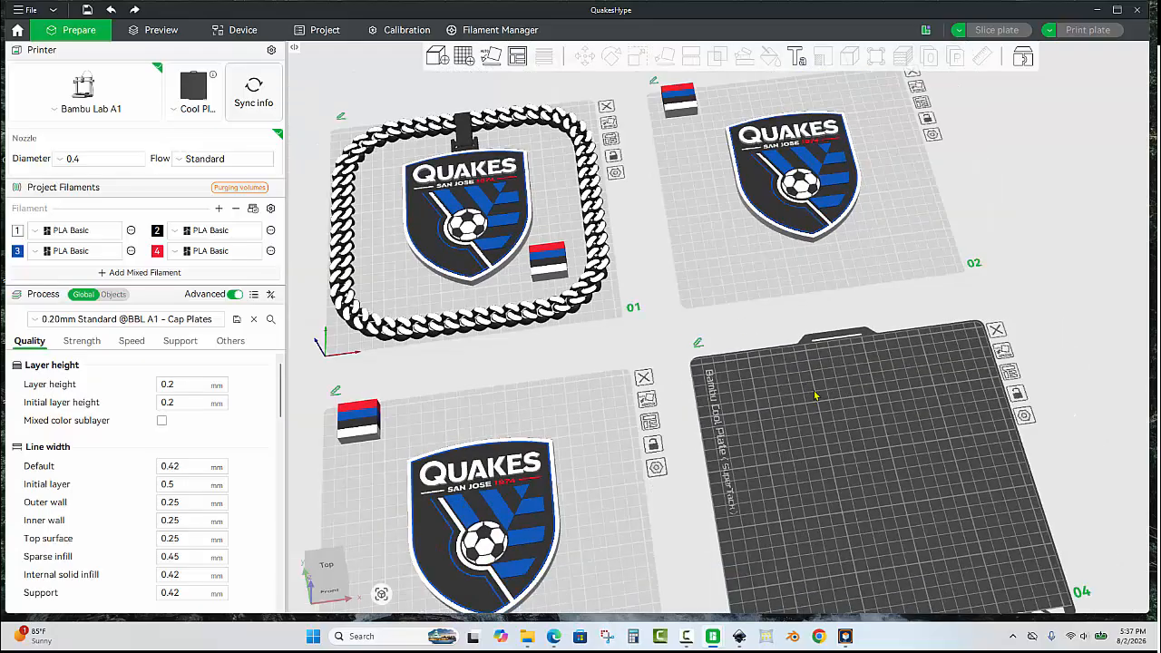
key("ctrl+i")
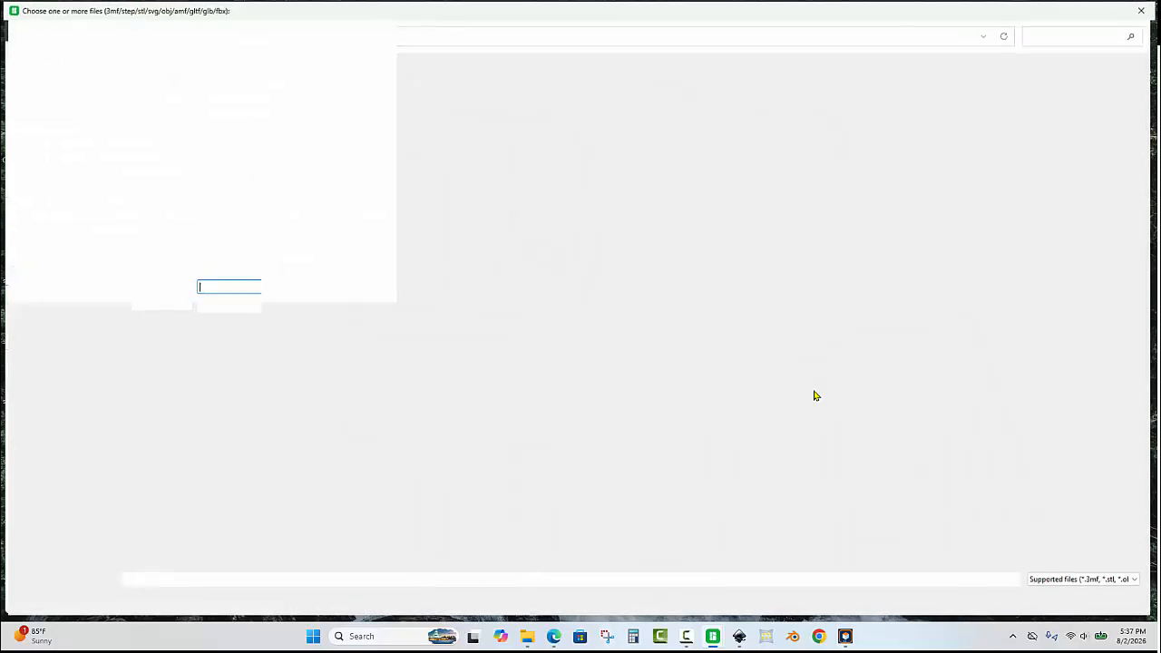
left_click(51, 160)
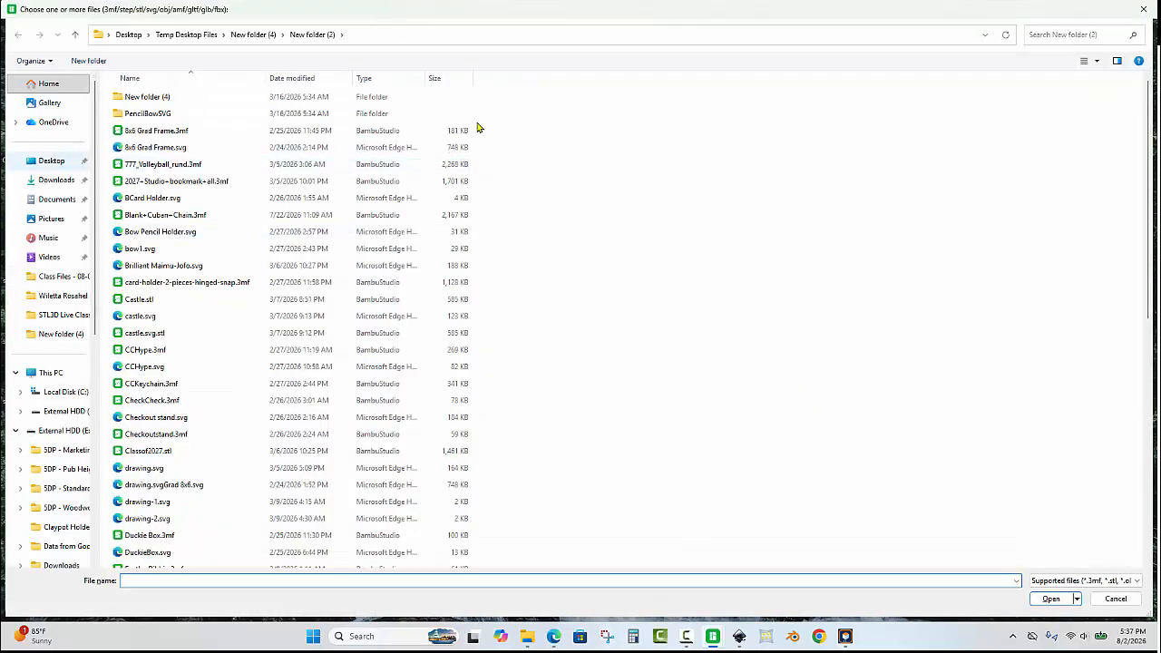
left_click(1076, 36)
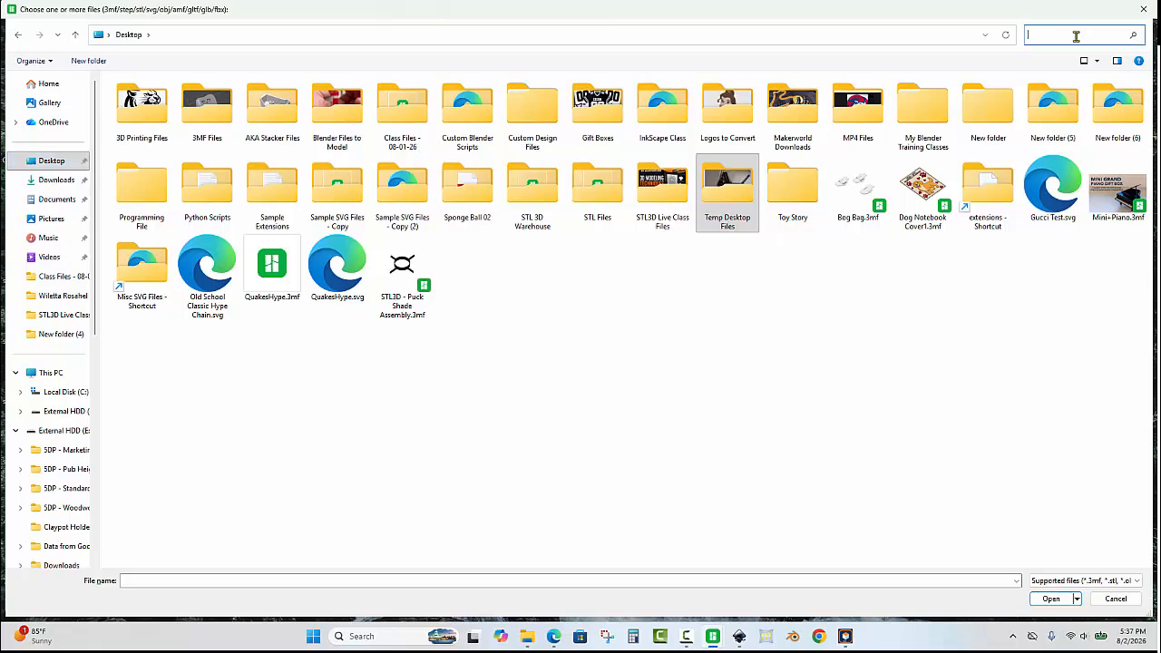
type("ja")
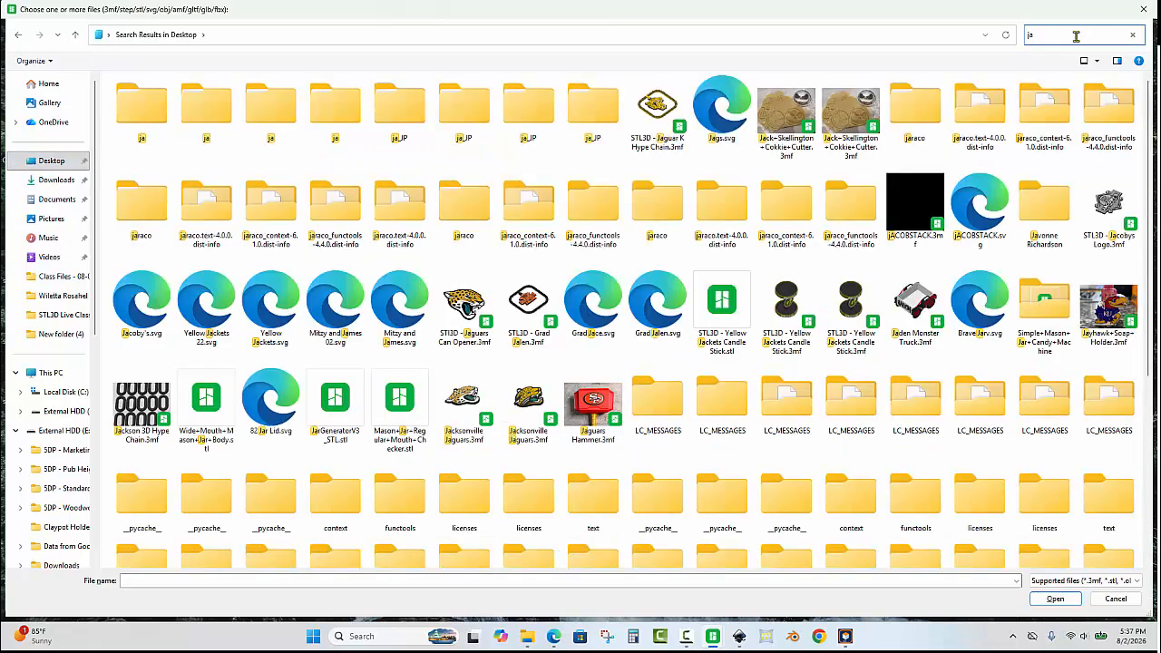
type("ck")
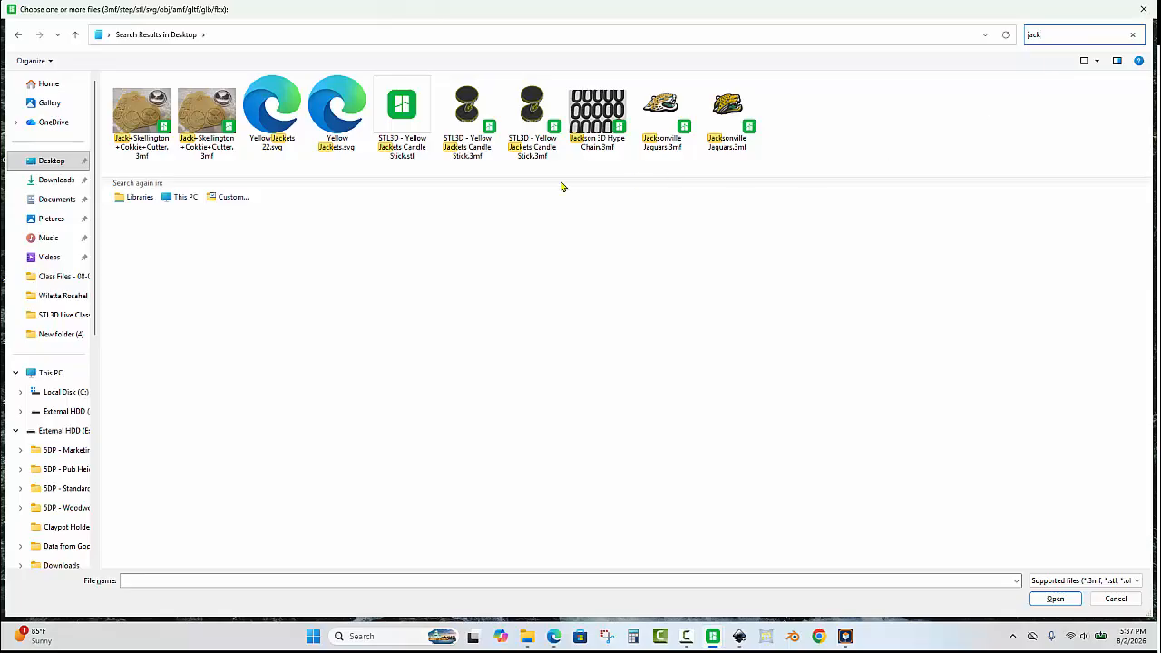
double_click(597, 116)
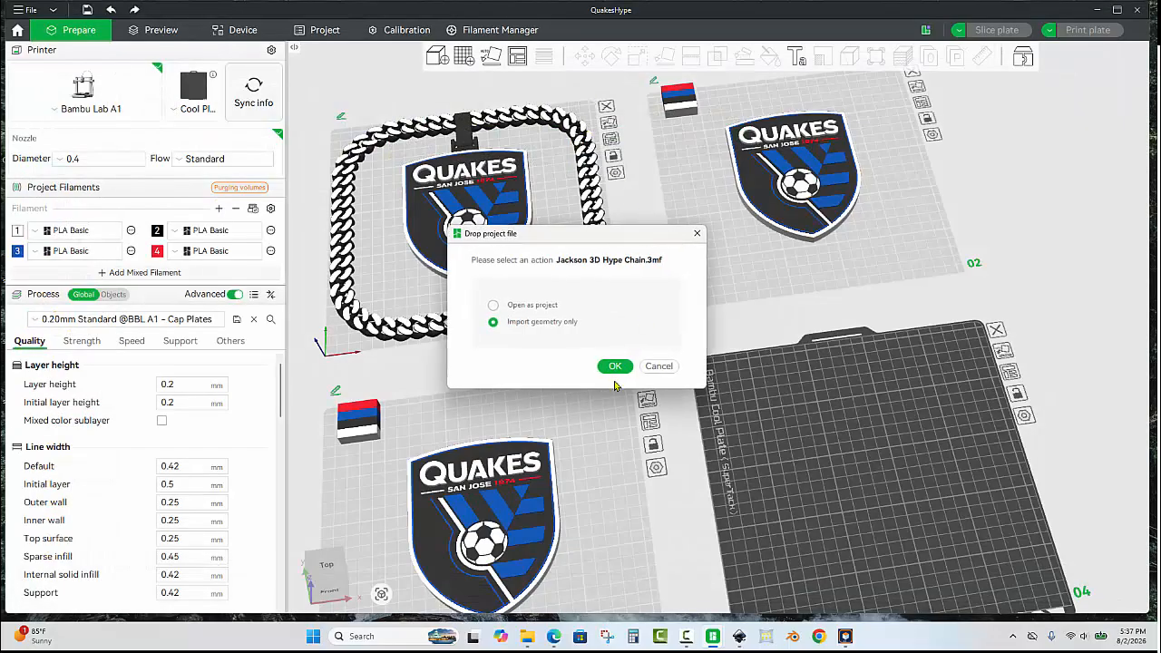
left_click(618, 365)
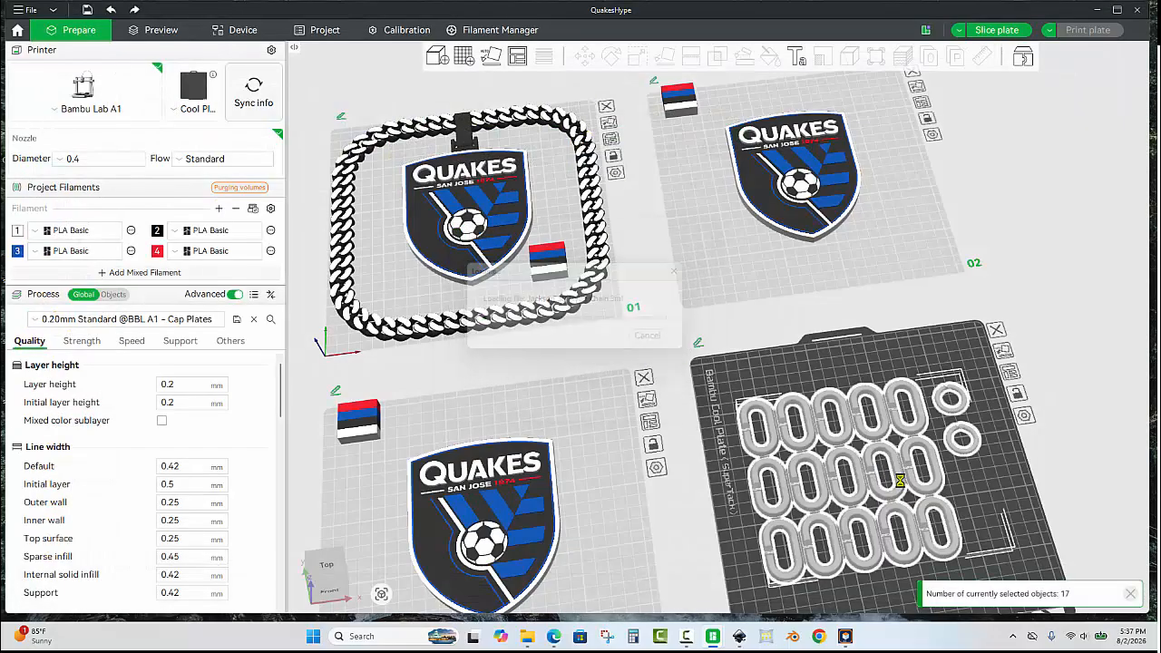
Move the single jump ring from the fourth plate onto the second plate above the crest.
left_click(1003, 490)
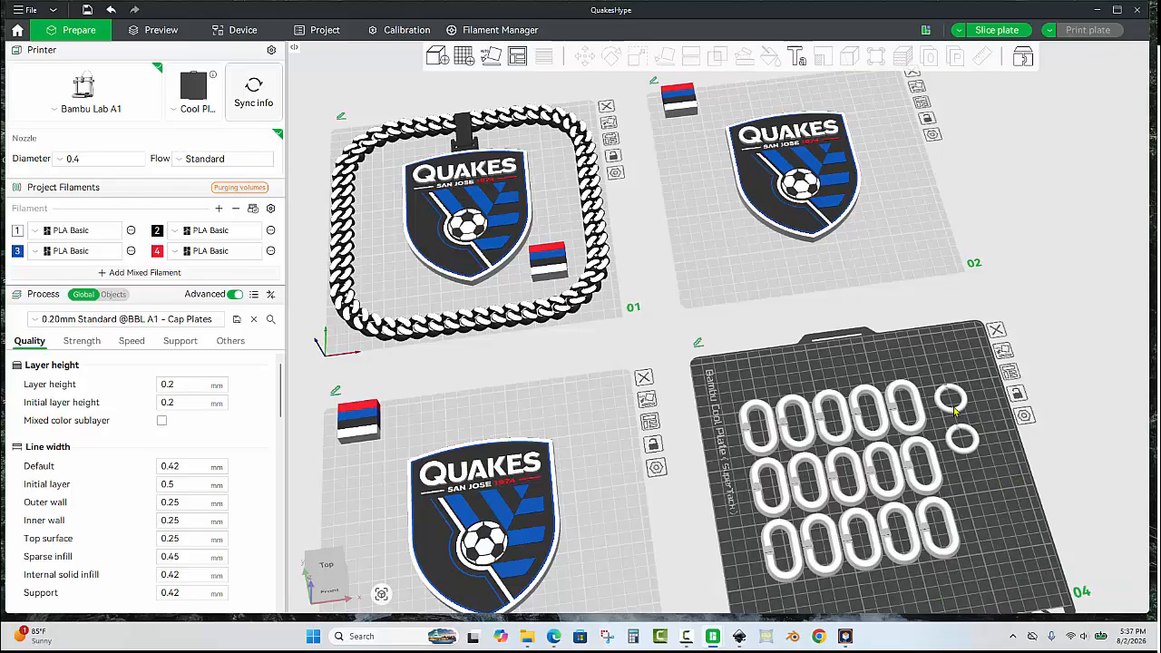
left_click_drag(954, 415, 774, 107)
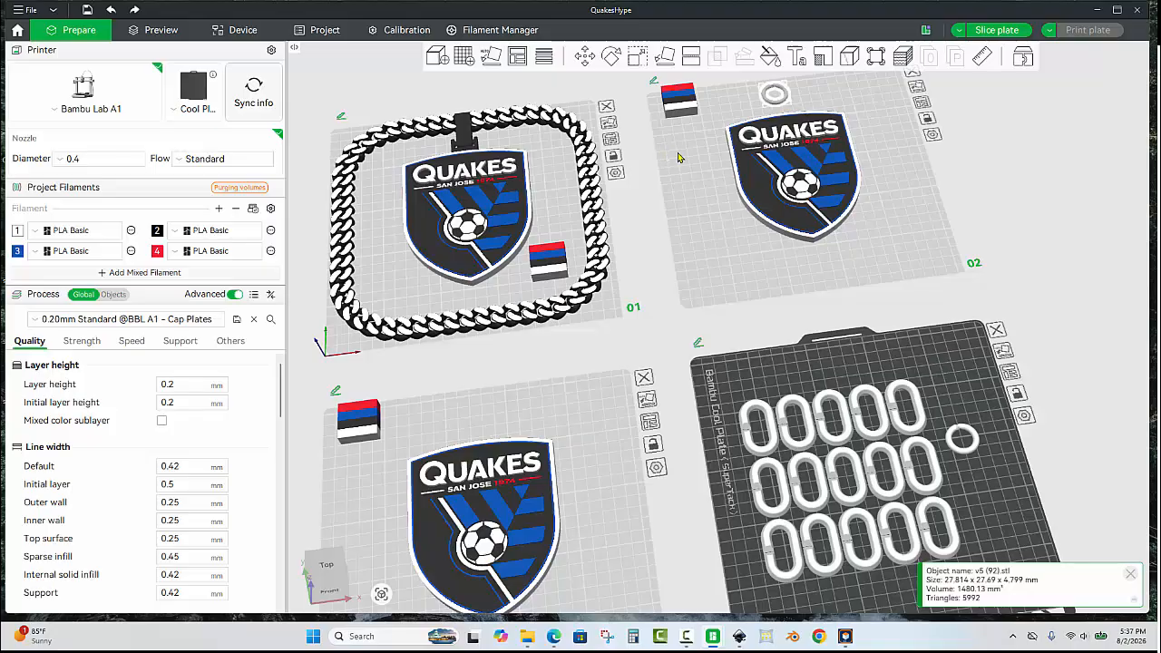
scroll(677, 157, "up", 5)
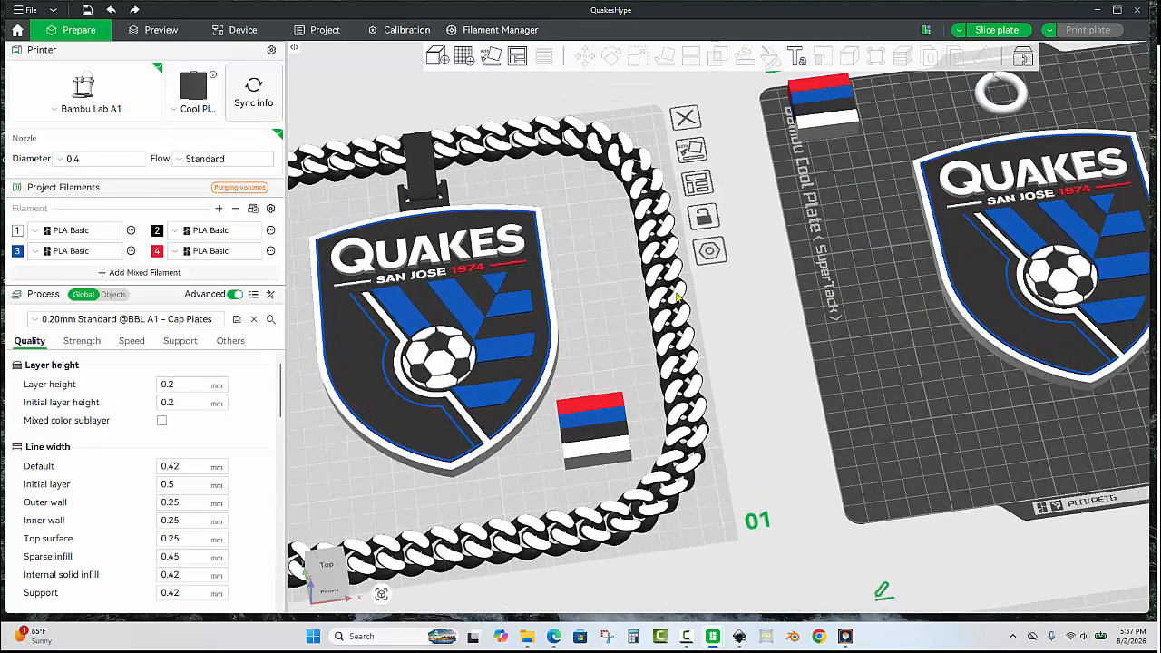
scroll(676, 298, "up", 3)
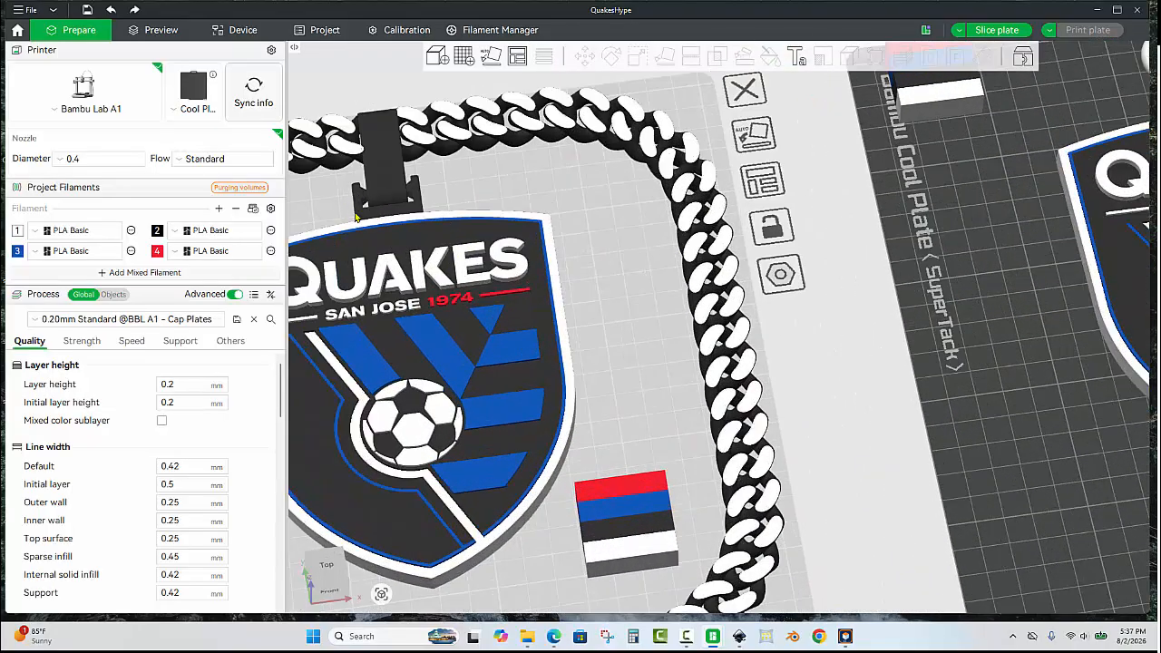
Inspect the pendant attachment on the first plate's crest, including from underneath.
left_click(420, 199)
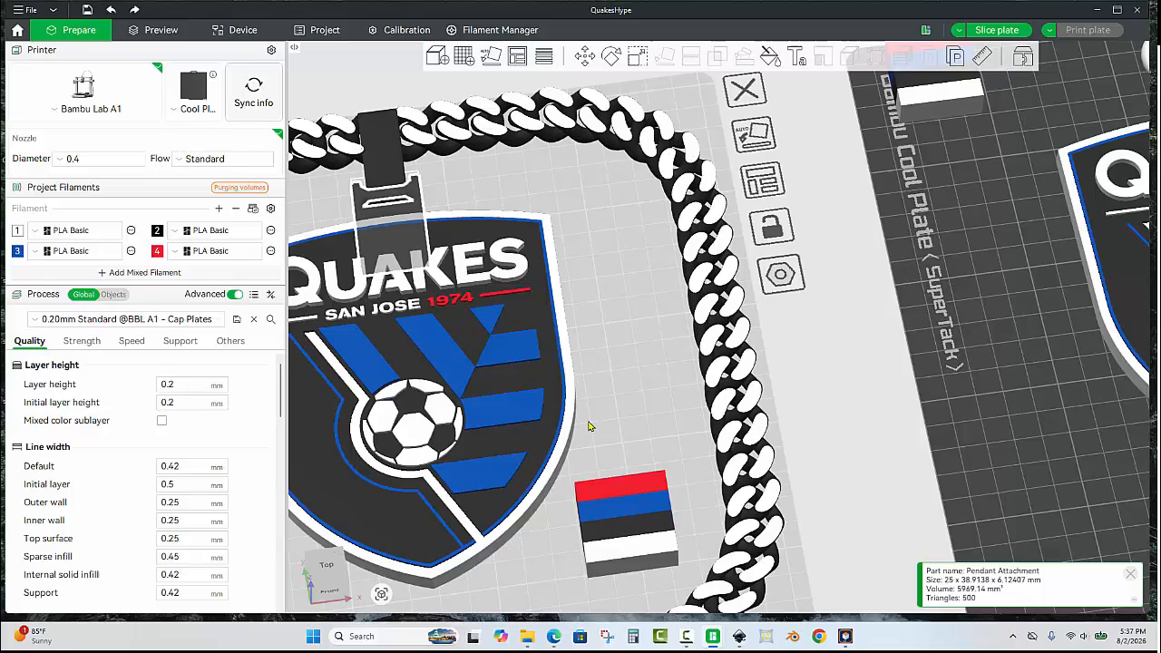
left_click(634, 381)
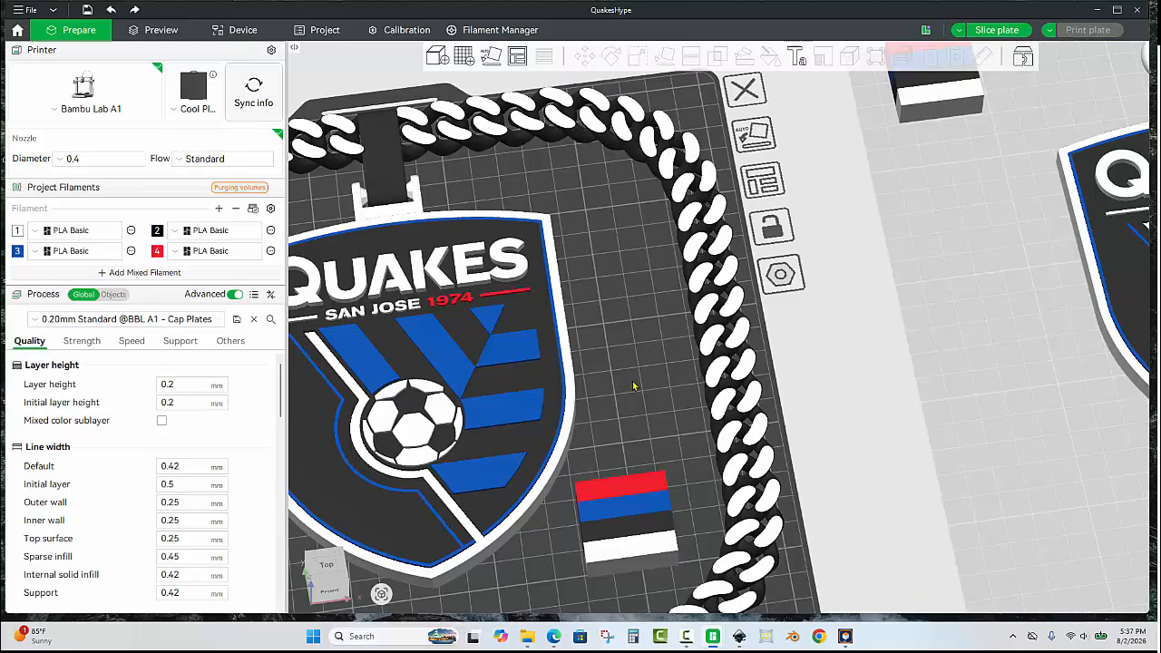
scroll(635, 381, "down", 4)
left_click_drag(647, 380, 595, 308)
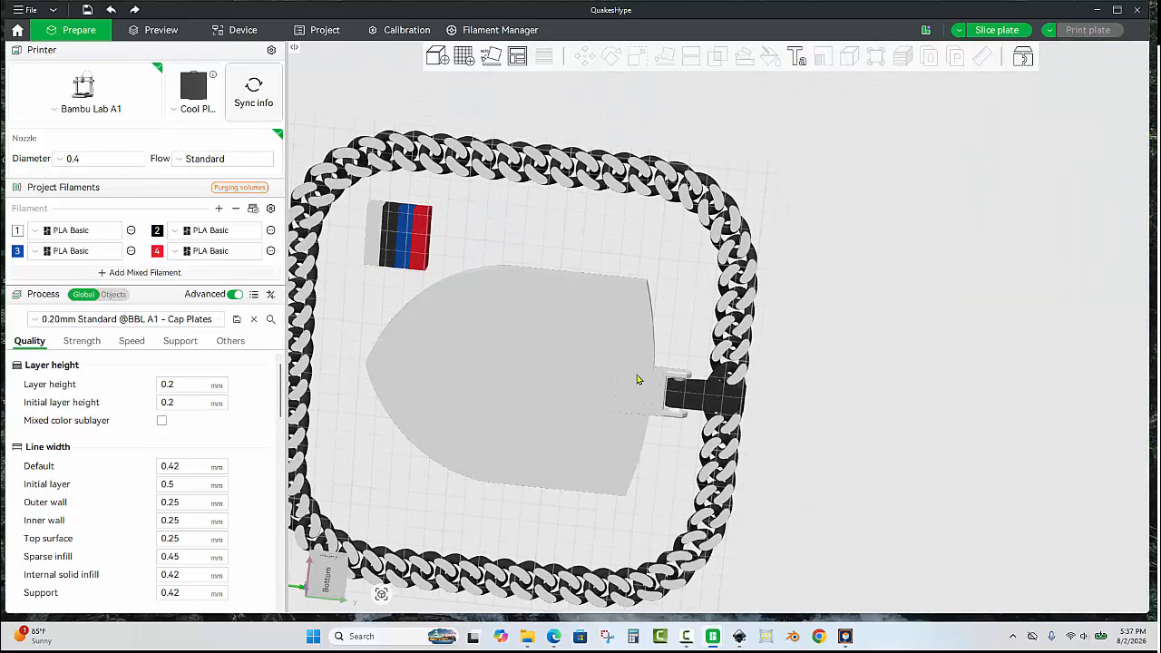
left_click_drag(783, 198, 868, 421)
scroll(870, 427, "down", 2)
scroll(870, 426, "up", 4)
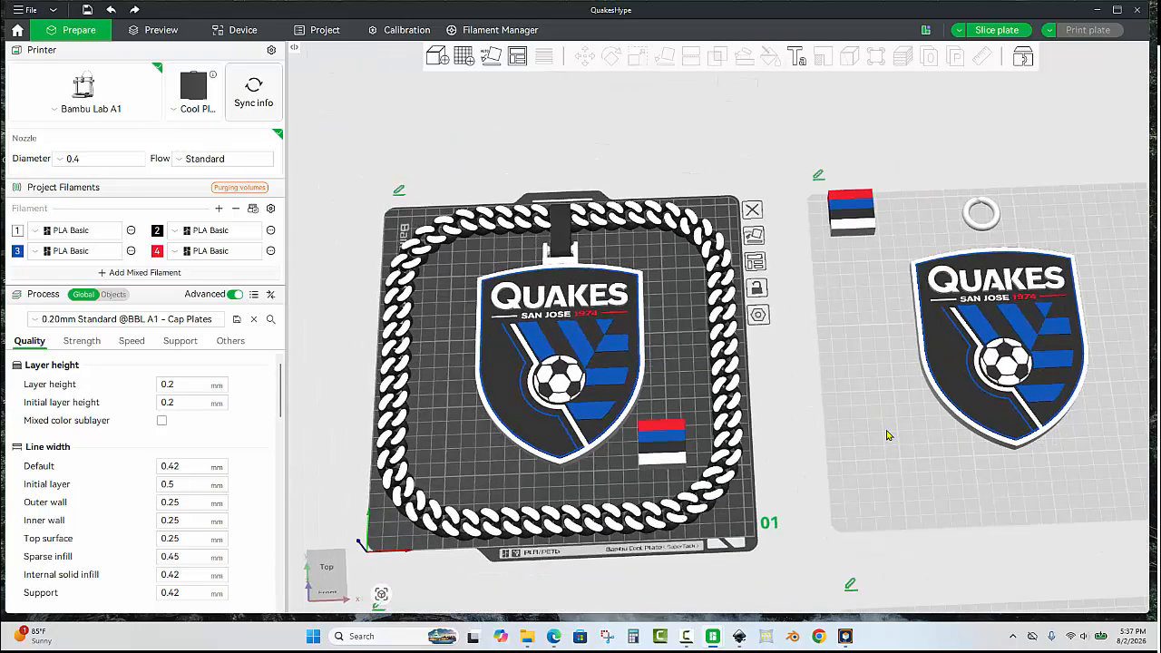
Align the jump ring and the crest on the second plate to a common left-right center.
left_click(1023, 172)
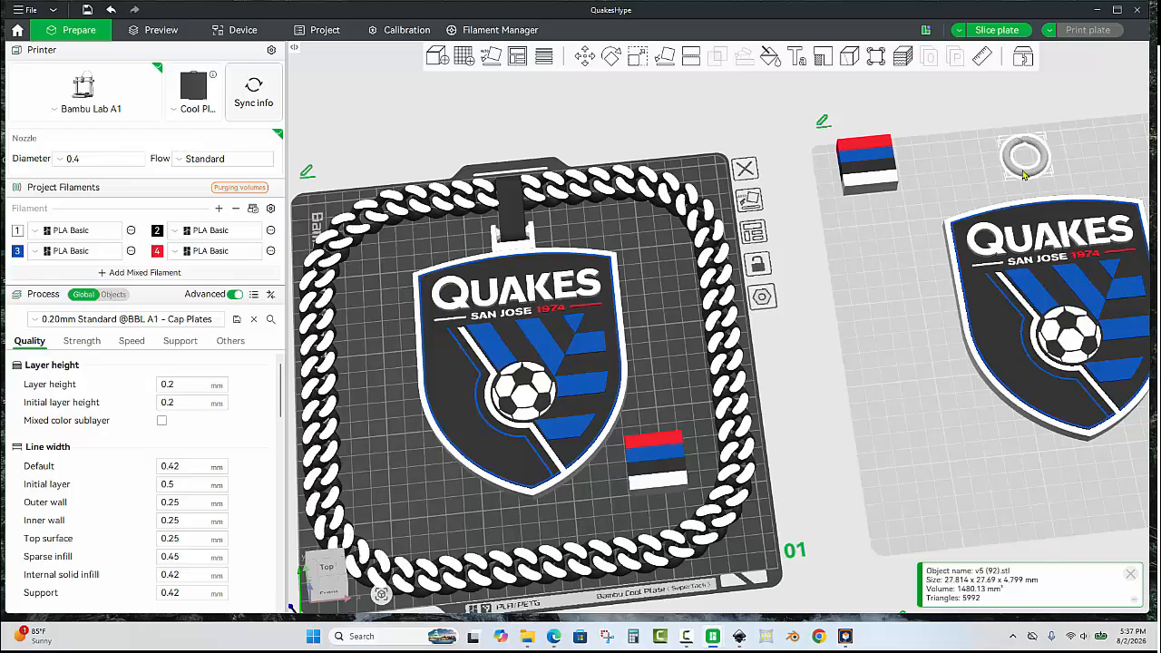
left_click(1035, 242, "ctrl")
right_click(1034, 238)
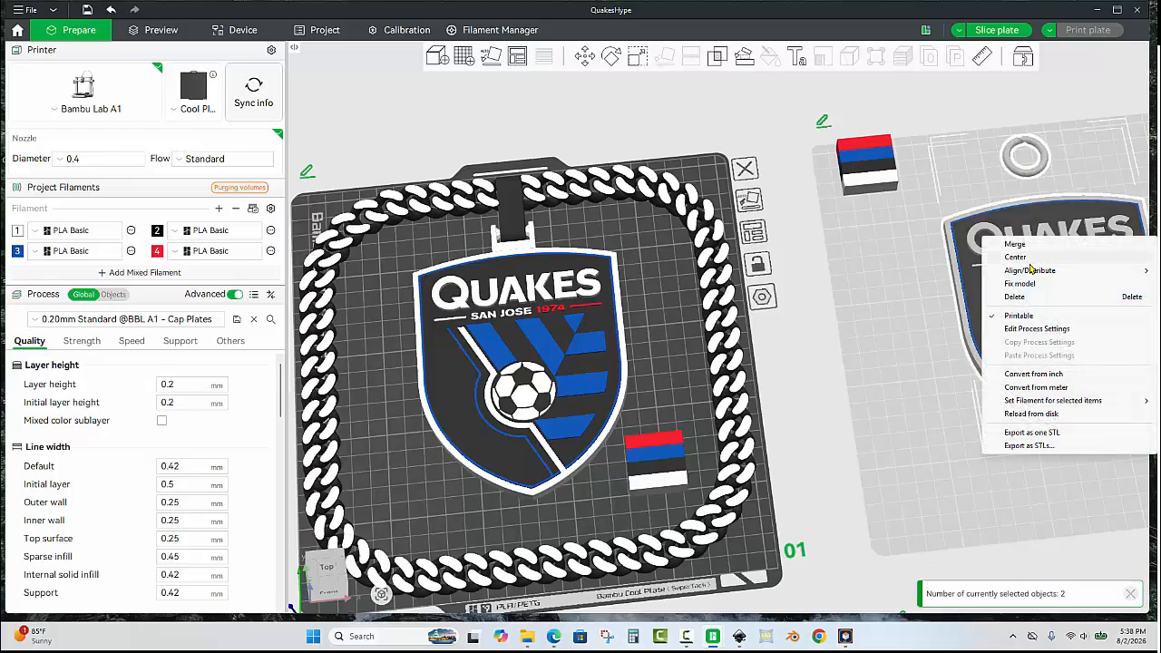
mouse_move(1030, 271)
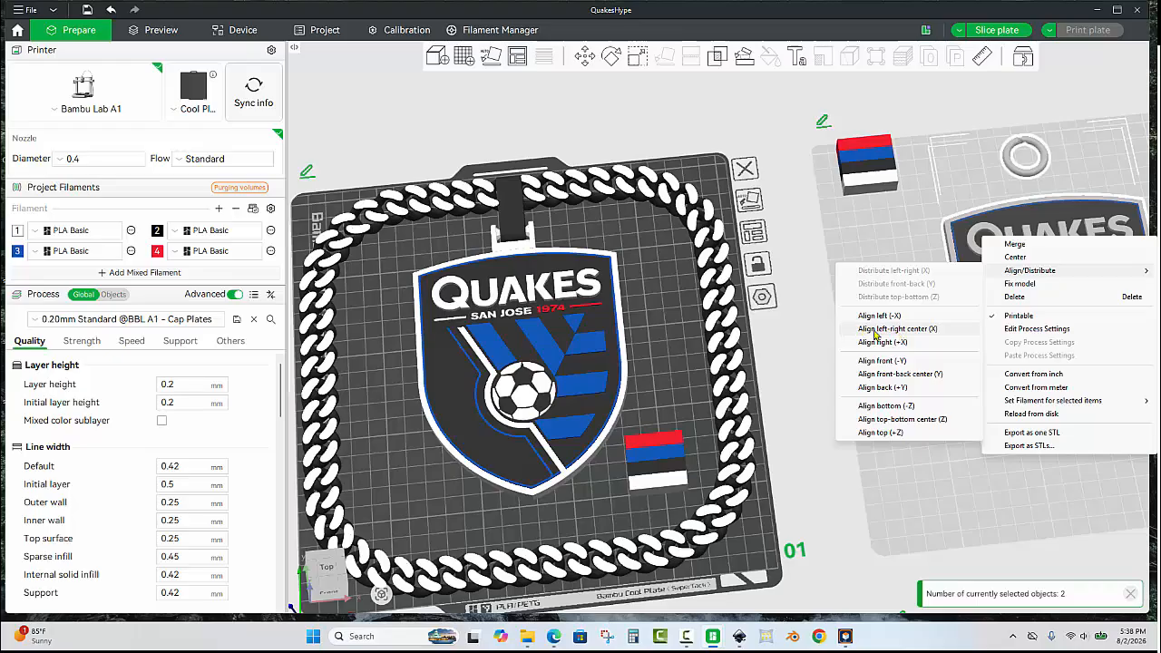
left_click(913, 330)
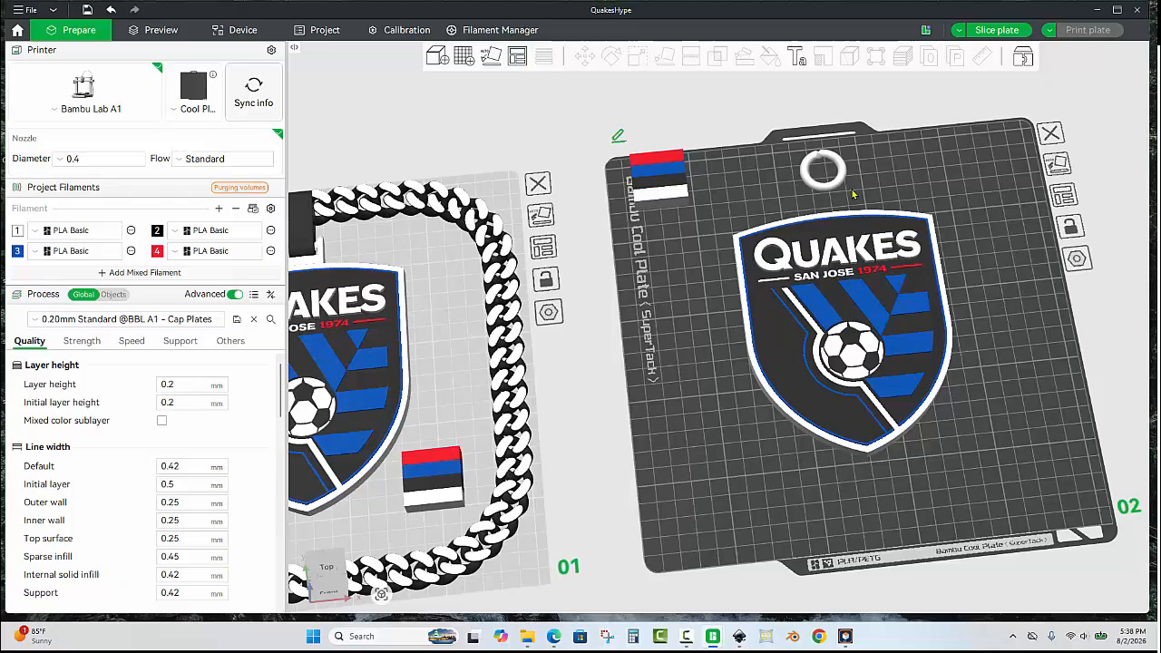
Move the jump ring down so it overlaps the top edge of the crest on the second plate.
left_click(841, 185)
key("m")
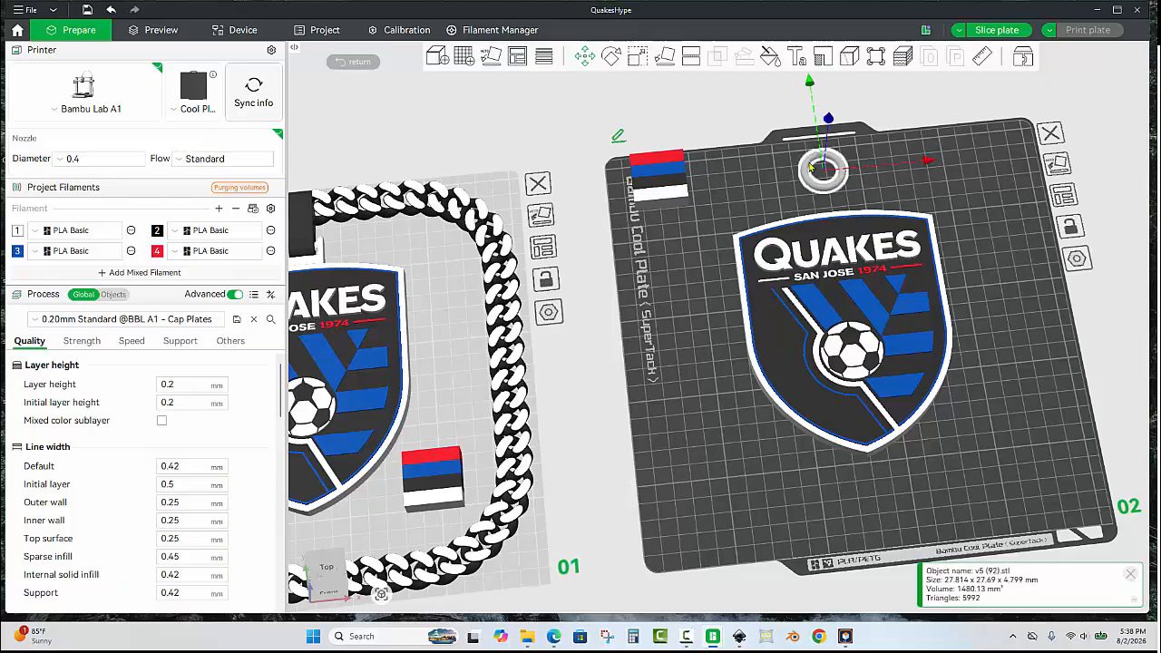
left_click_drag(698, 261, 628, 435)
scroll(711, 252, "up", 1)
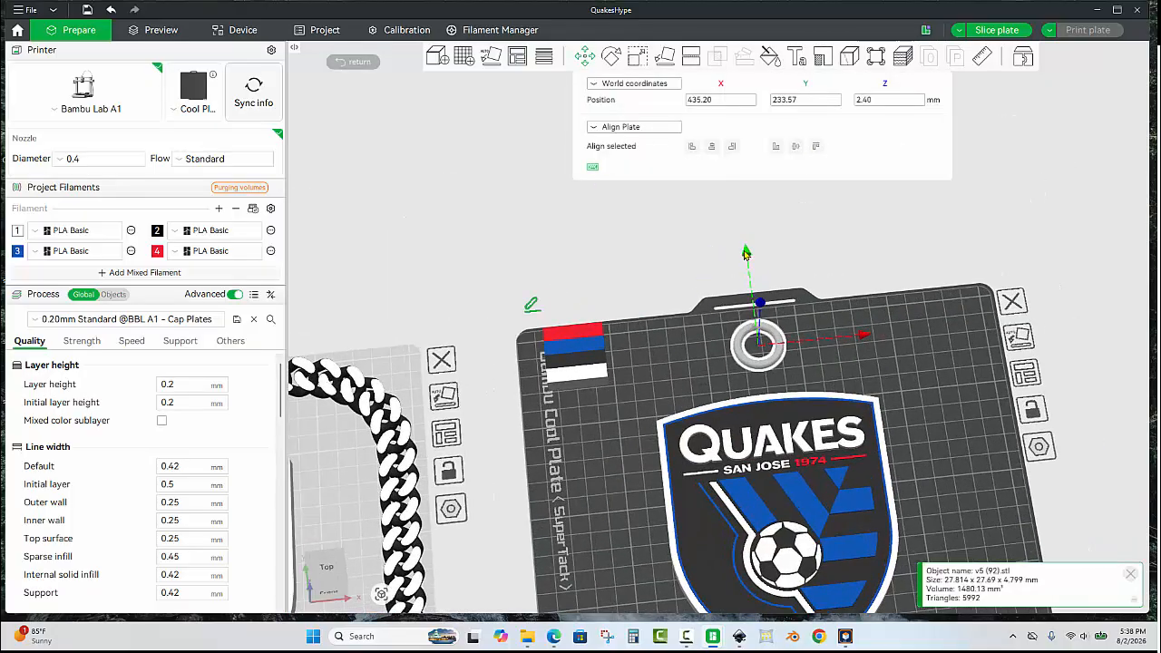
left_click_drag(745, 257, 758, 324)
key("ctrl+1")
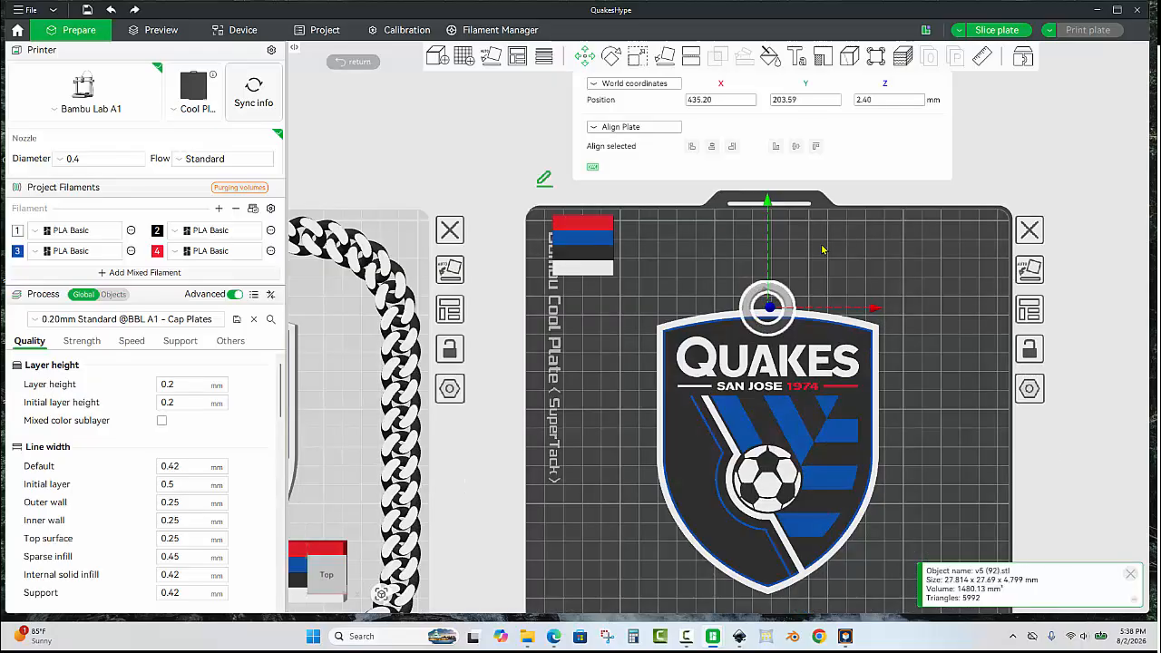
scroll(635, 274, "up", 5)
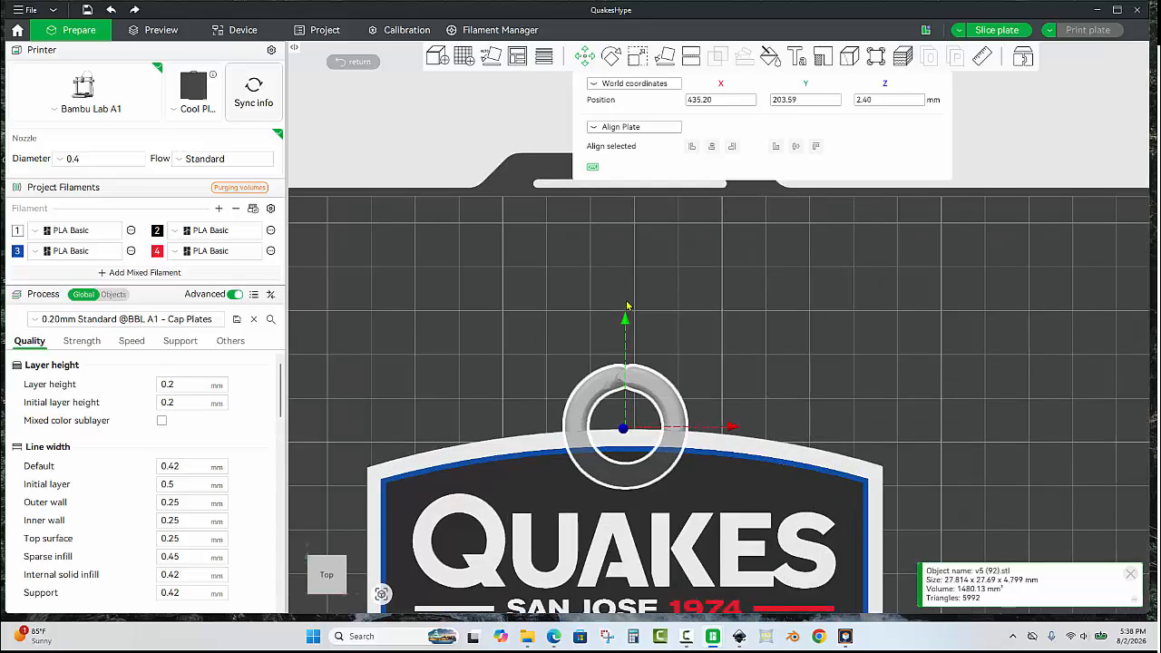
left_click_drag(625, 324, 625, 339)
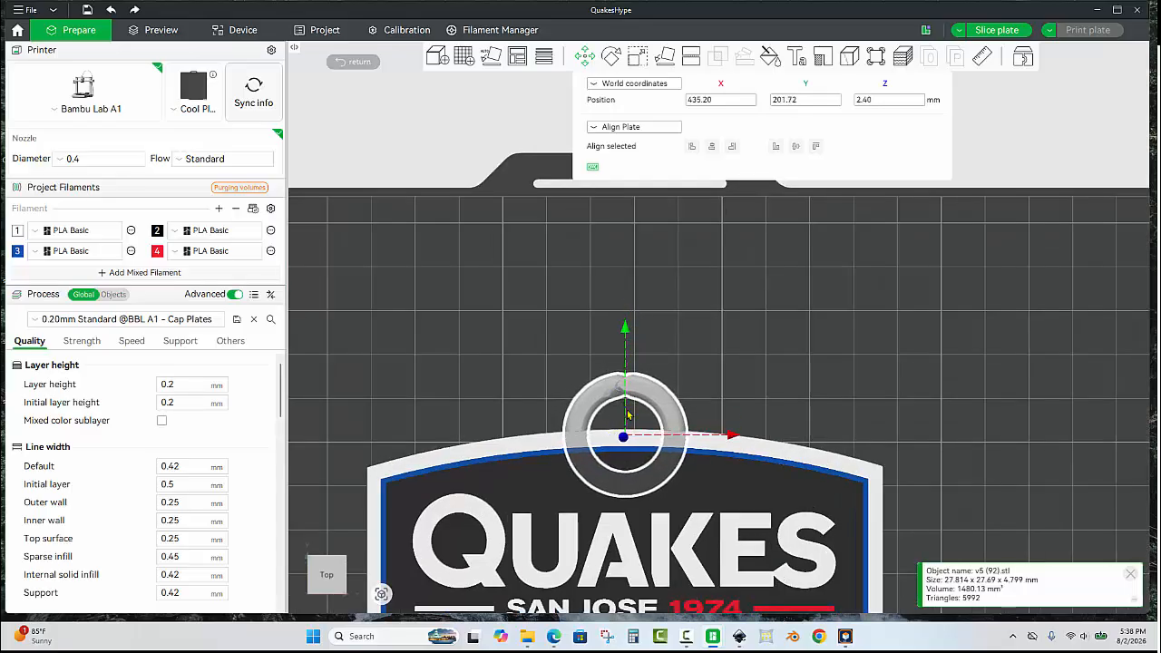
scroll(735, 349, "down", 2)
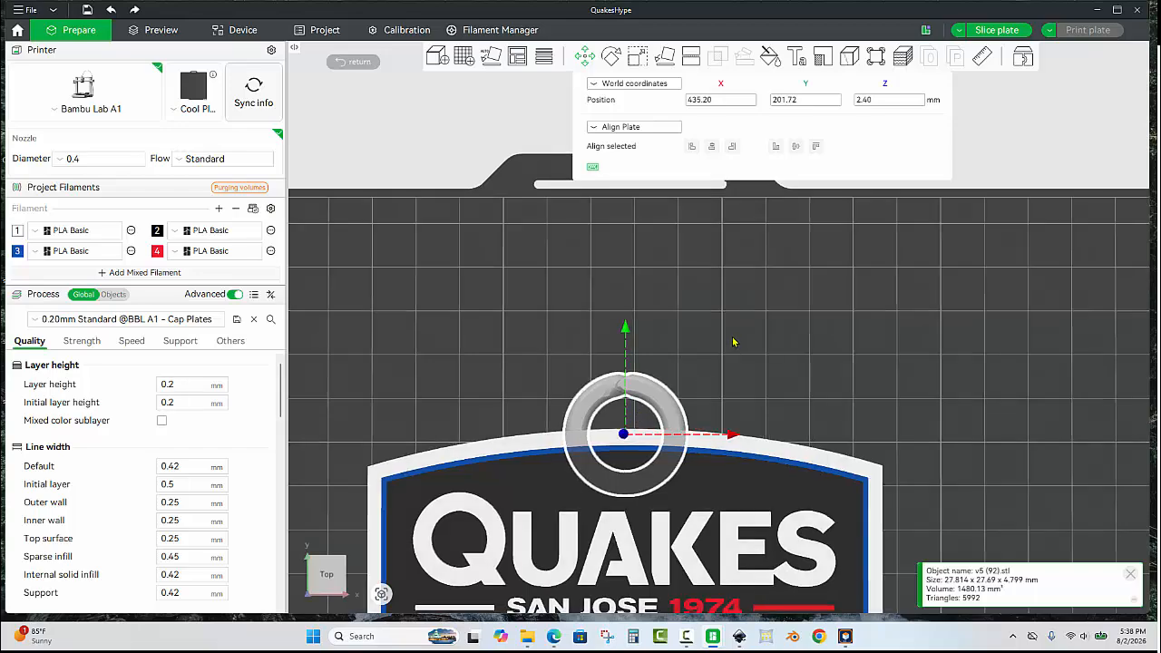
key("m")
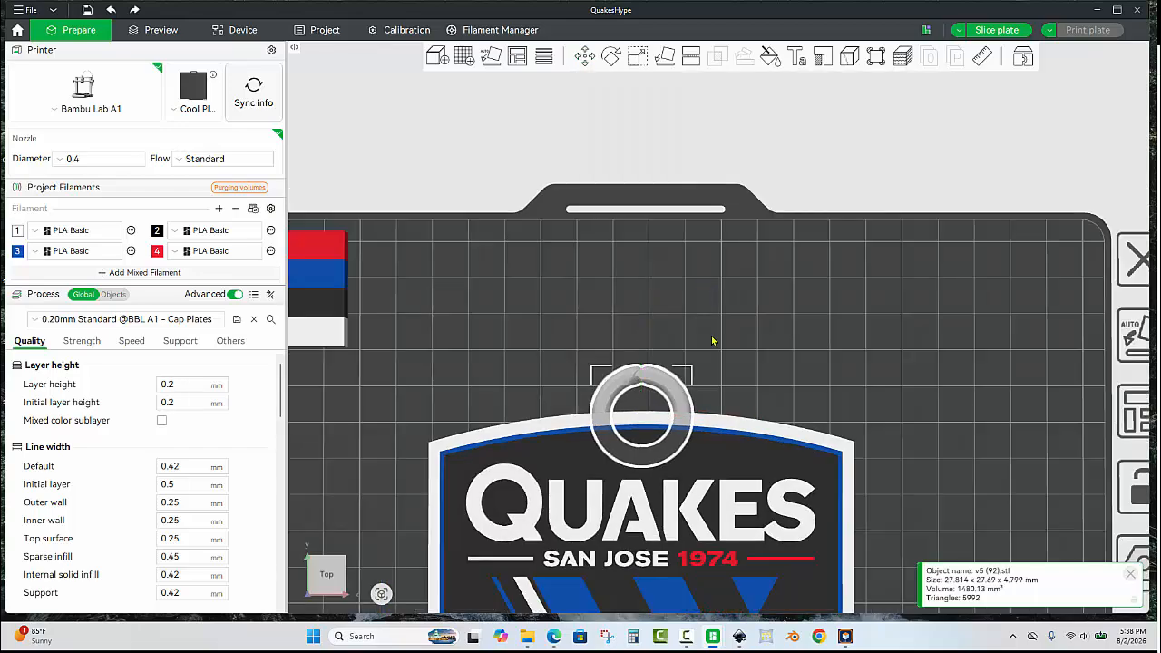
key("Escape")
Merge the jump ring and the crest on the second plate into one object.
left_click(673, 388)
left_click(736, 441, "ctrl")
right_click(737, 442)
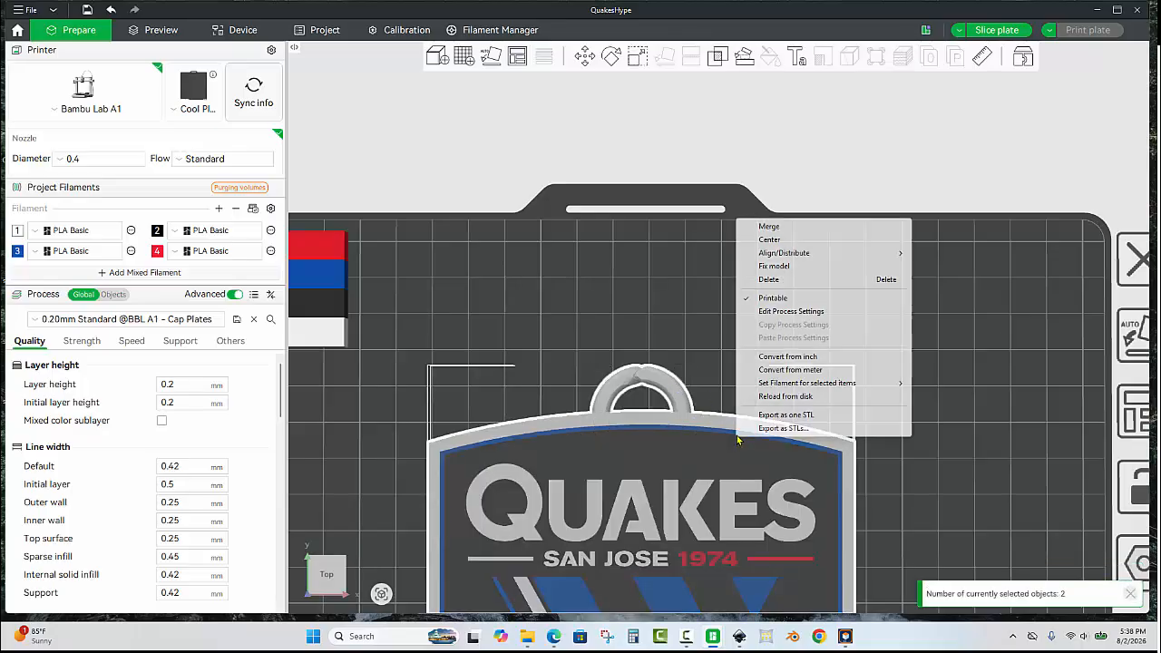
left_click(798, 227)
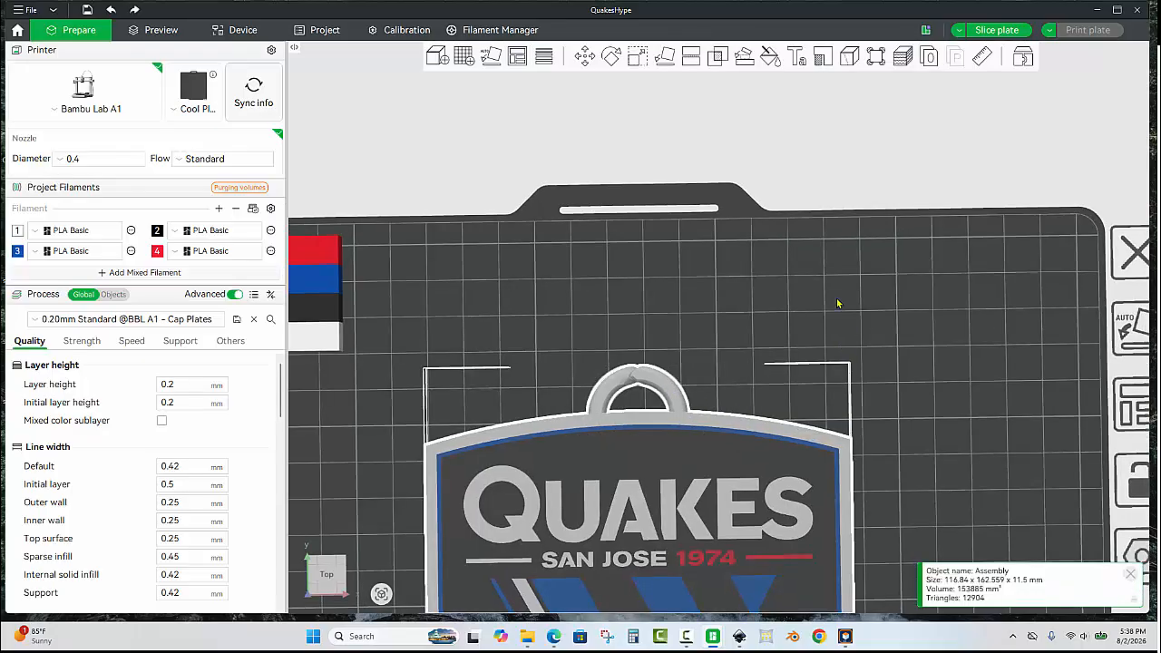
Examine the arrangement of parts across all four plates.
left_click(836, 305)
scroll(825, 312, "down", 3)
scroll(884, 288, "down", 9)
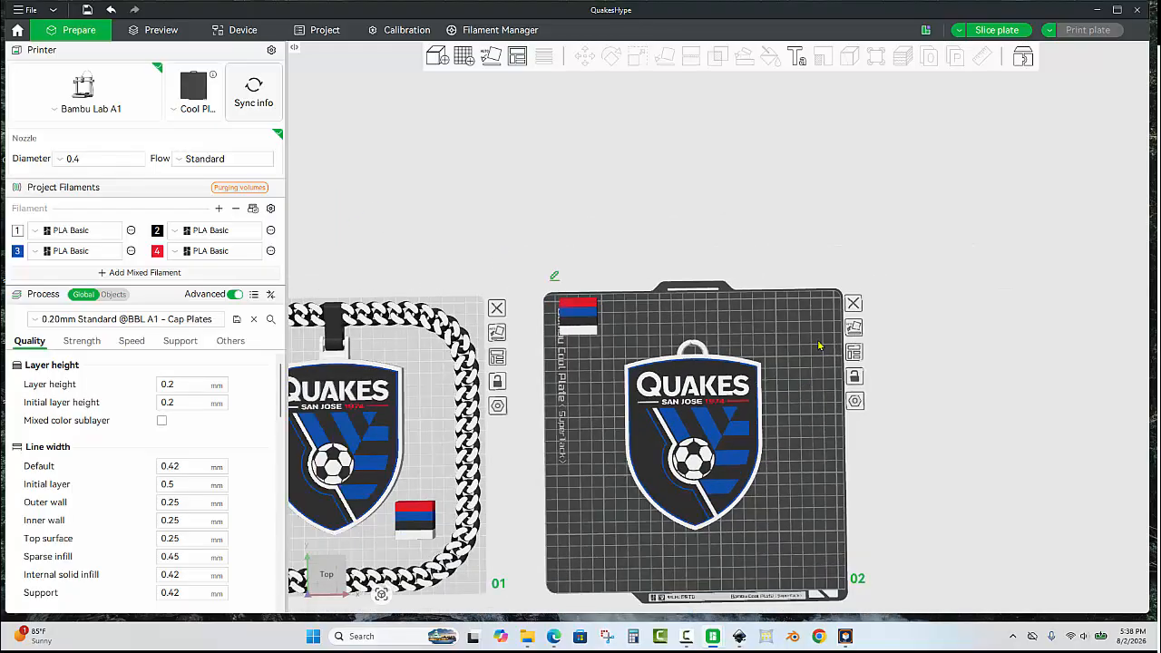
left_click_drag(819, 345, 841, 283)
left_click(614, 287)
scroll(831, 179, "down", 5)
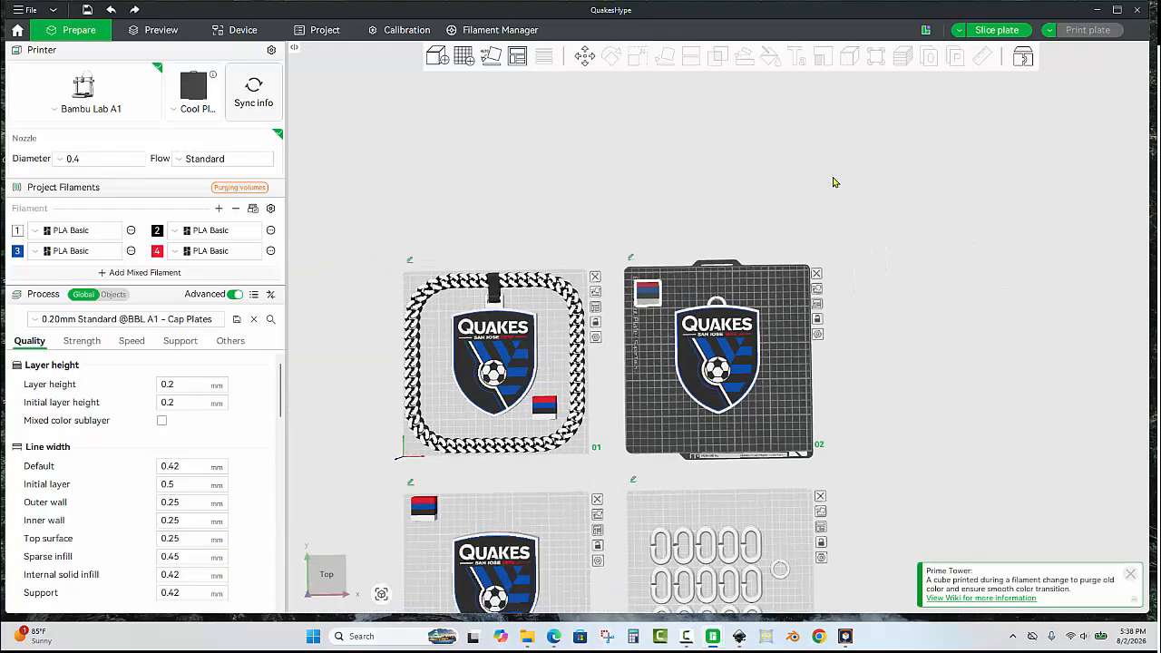
left_click_drag(791, 490, 827, 254)
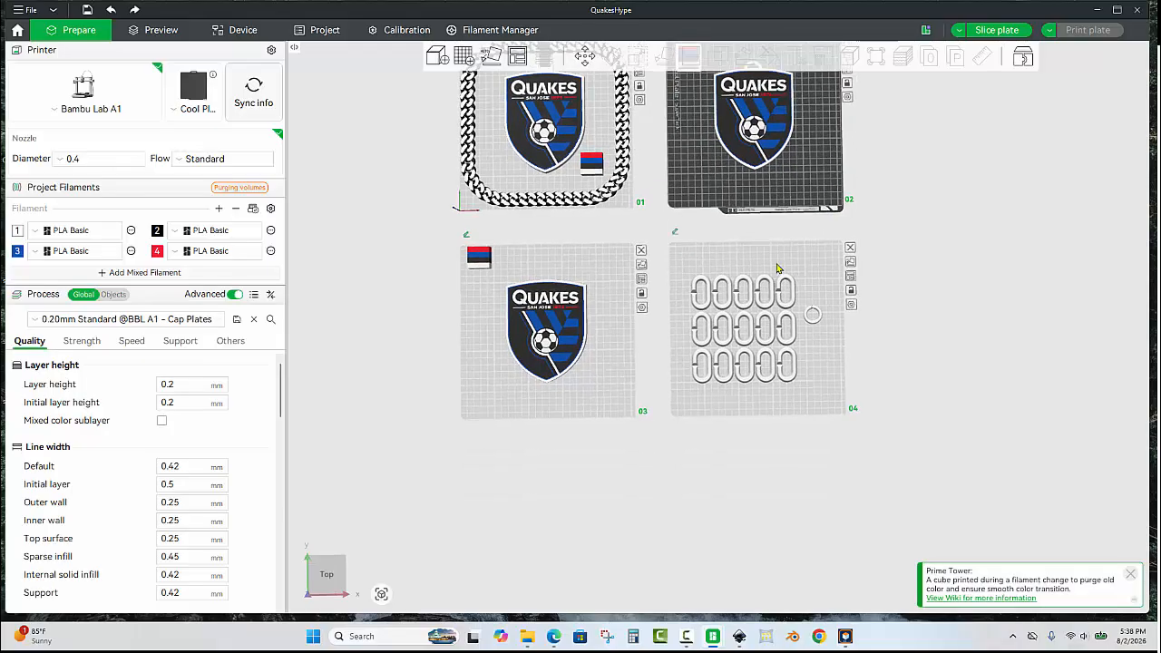
left_click(825, 396)
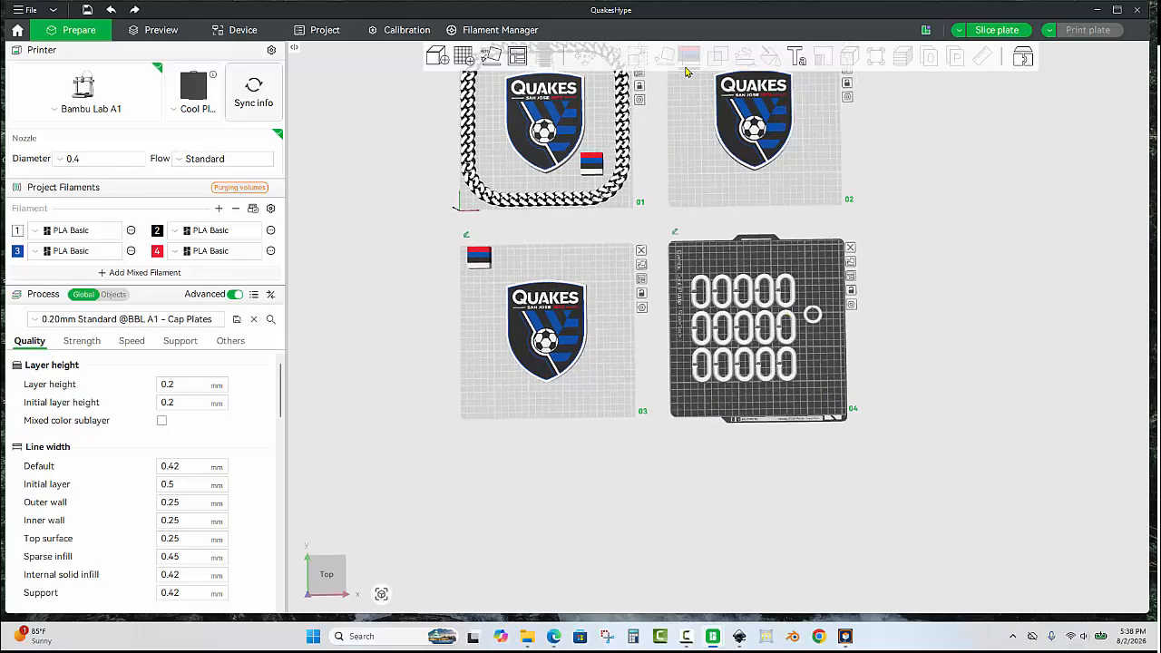
Scale the crest on the third plate uniformly to 67 mm tall.
scroll(553, 400, "up", 6)
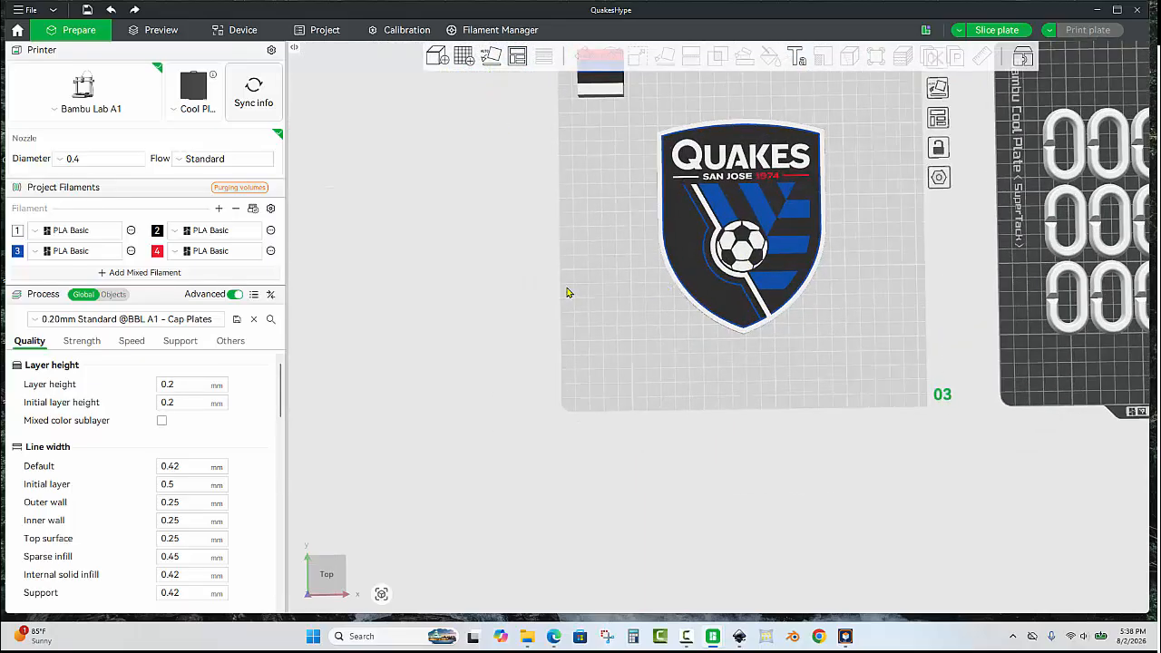
left_click_drag(568, 288, 624, 223)
scroll(880, 370, "up", 3)
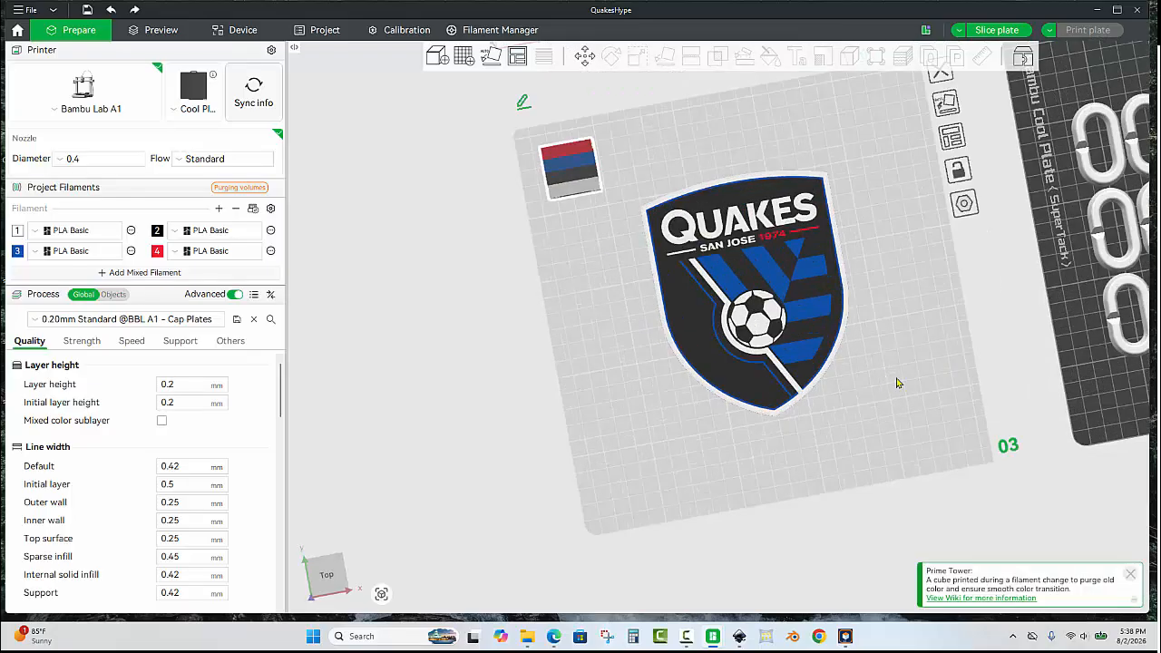
left_click_drag(895, 378, 921, 314)
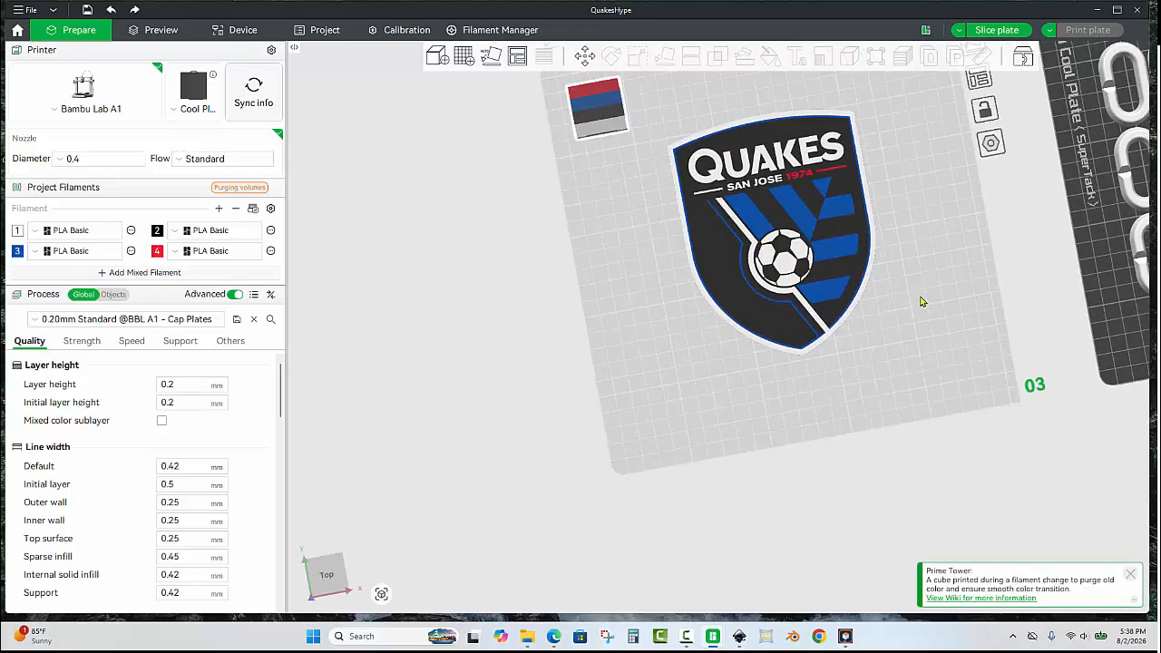
left_click(805, 302)
left_click_drag(798, 252, 816, 280)
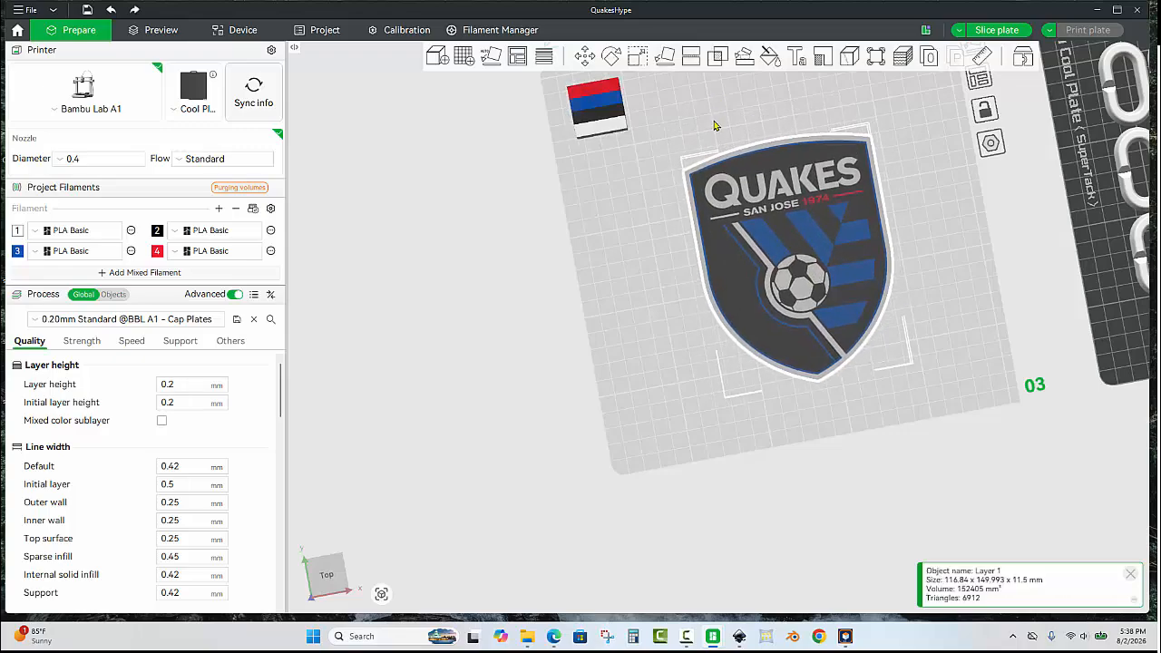
left_click(639, 57)
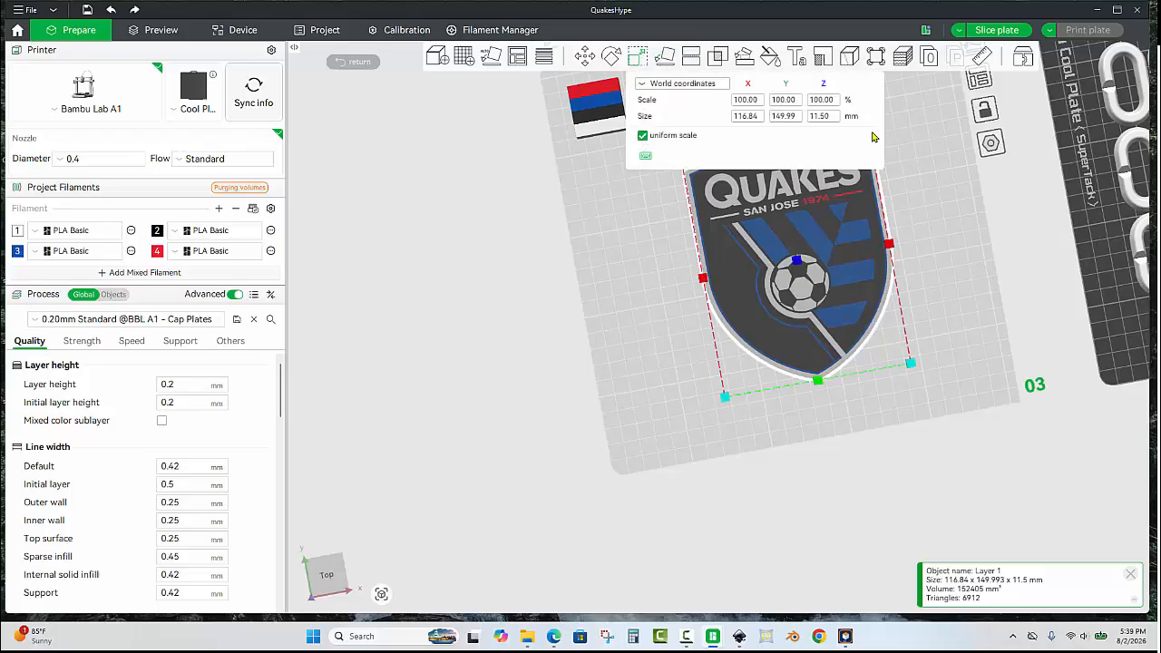
left_click(803, 118)
key("BackSpace")
key("BackSpace")
key("BackSpace")
key("BackSpace")
key("BackSpace")
key("BackSpace")
type("67")
key("Return")
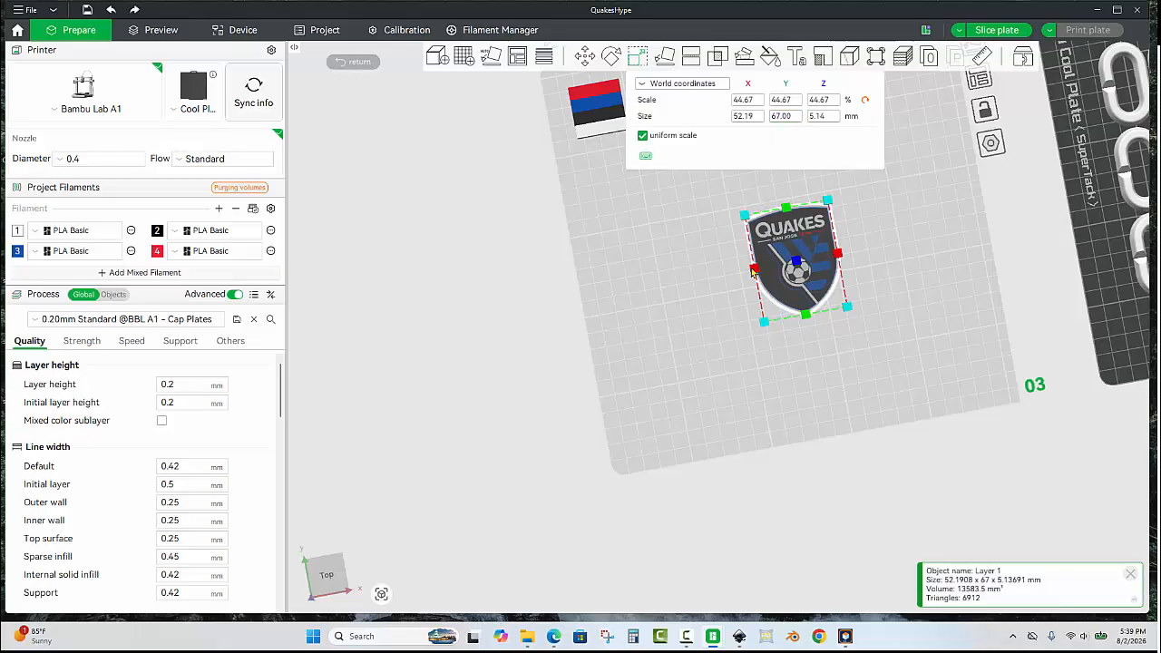
Move the scaled crest toward the lower-left corner of the third plate.
left_click_drag(754, 272, 633, 390)
left_click(819, 312)
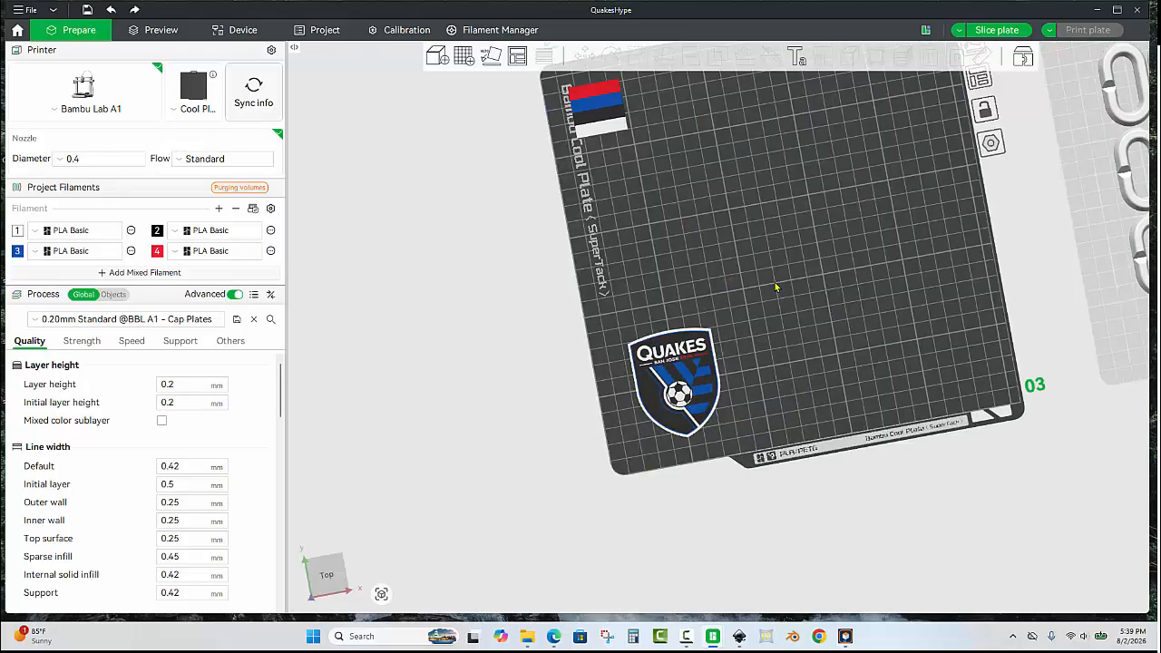
Import the geometry of STL3D - Key Tag.3mf from the Desktop onto the third plate.
key("ctrl+i")
left_click(36, 161)
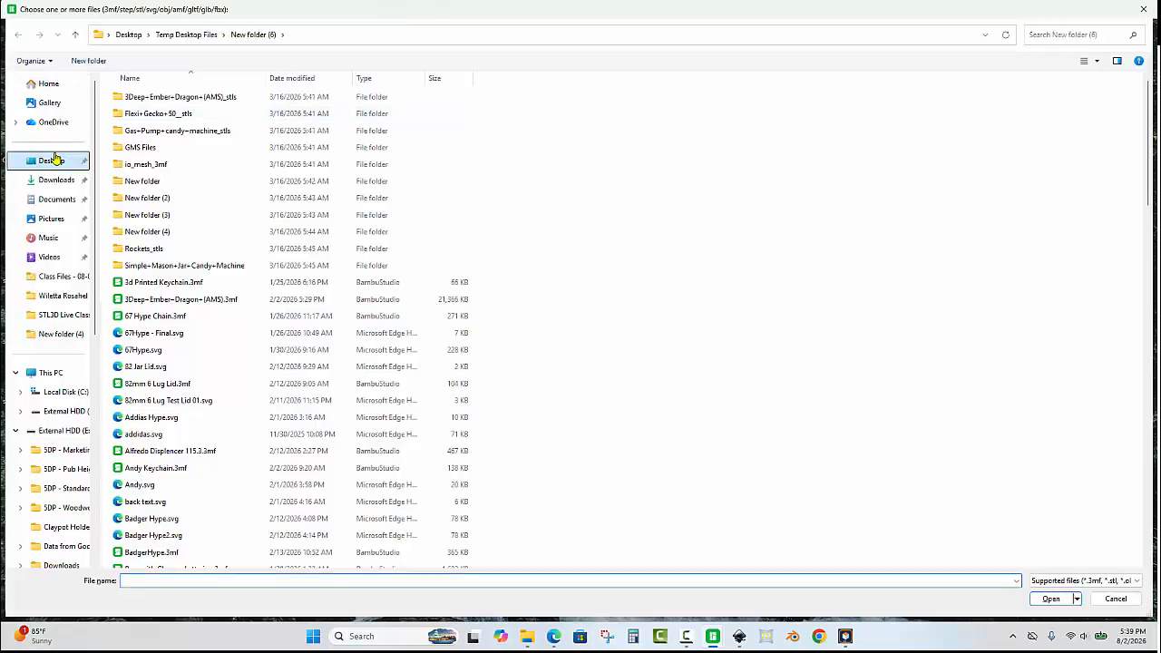
left_click(1053, 36)
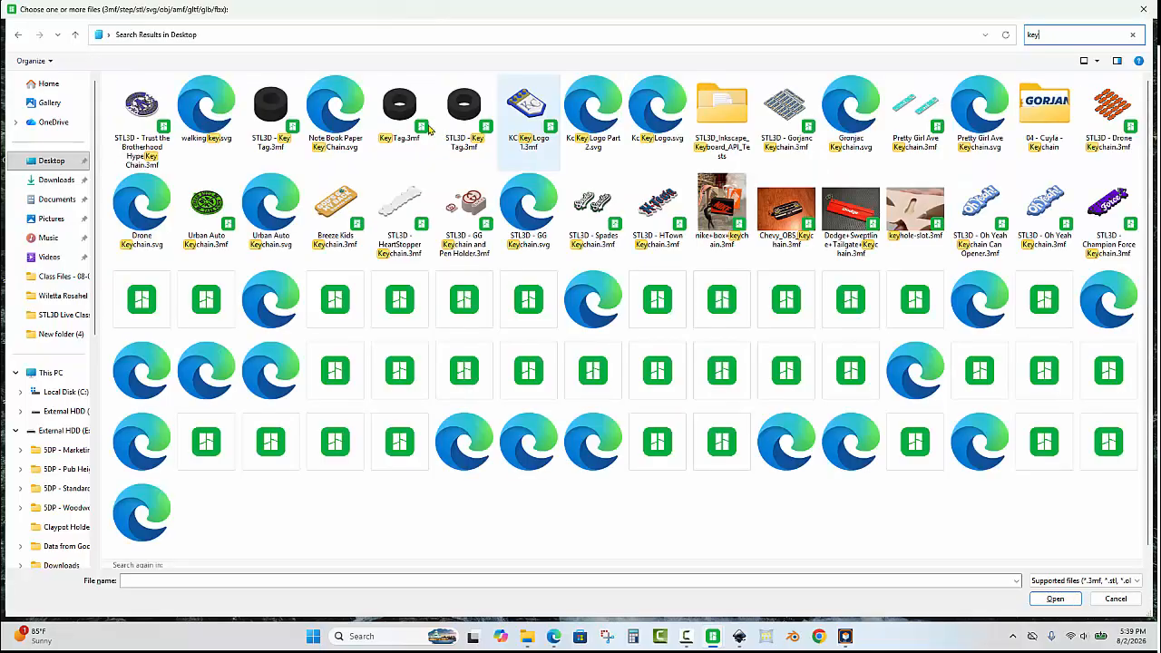
double_click(292, 110)
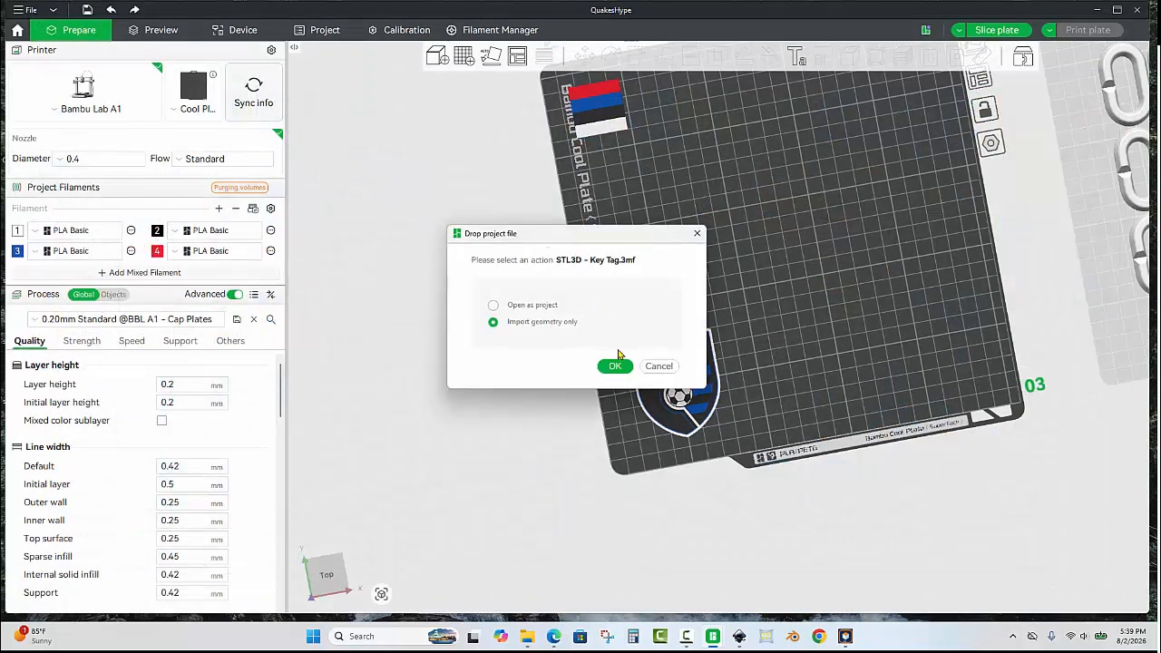
left_click(615, 367)
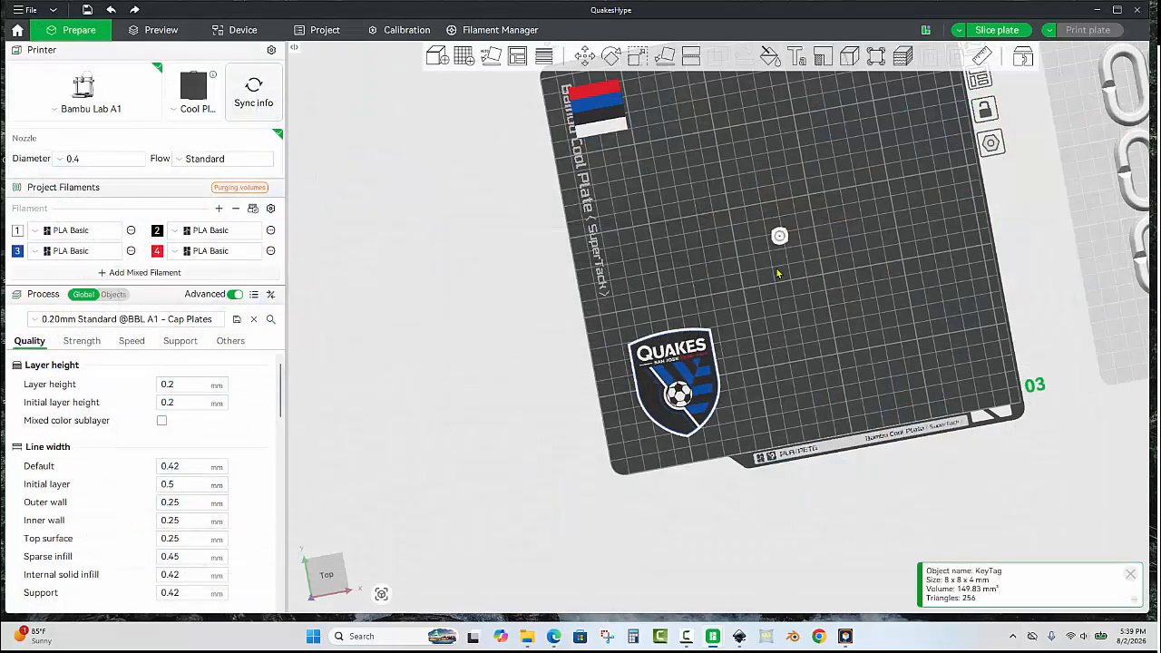
Move the imported key tag ring just above the top of the crest.
scroll(786, 228, "up", 1)
left_click_drag(785, 226, 647, 318)
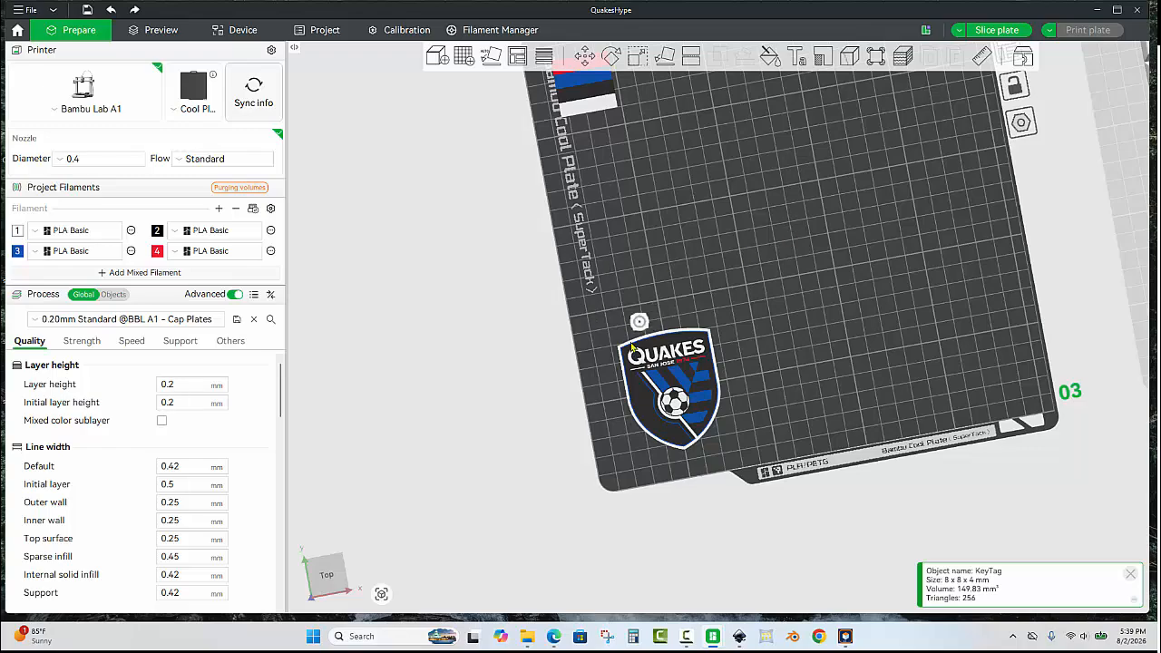
scroll(569, 362, "up", 5)
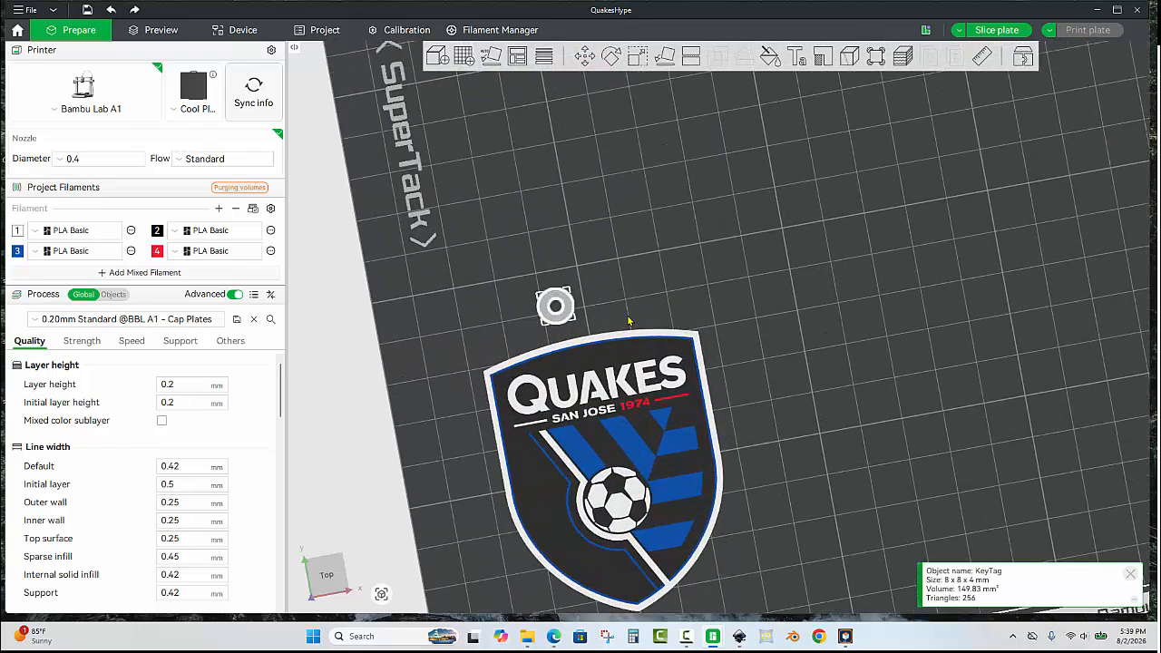
scroll(682, 158, "up", 1)
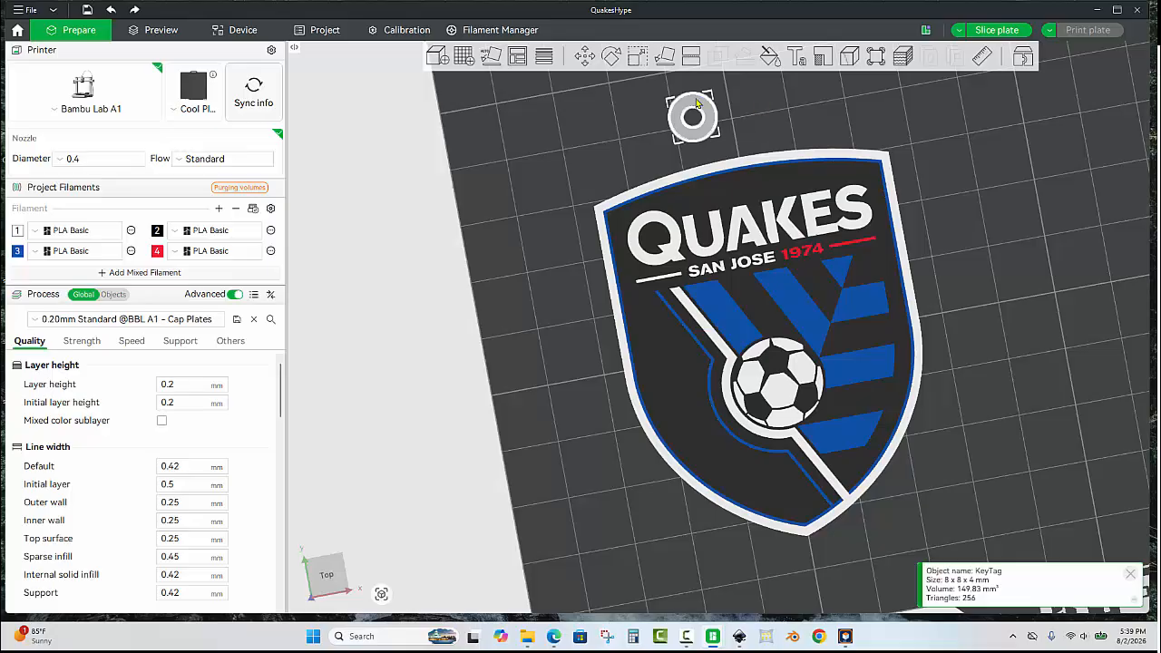
Align the key tag ring and the crest on the third plate to a common left-right center.
left_click(684, 152)
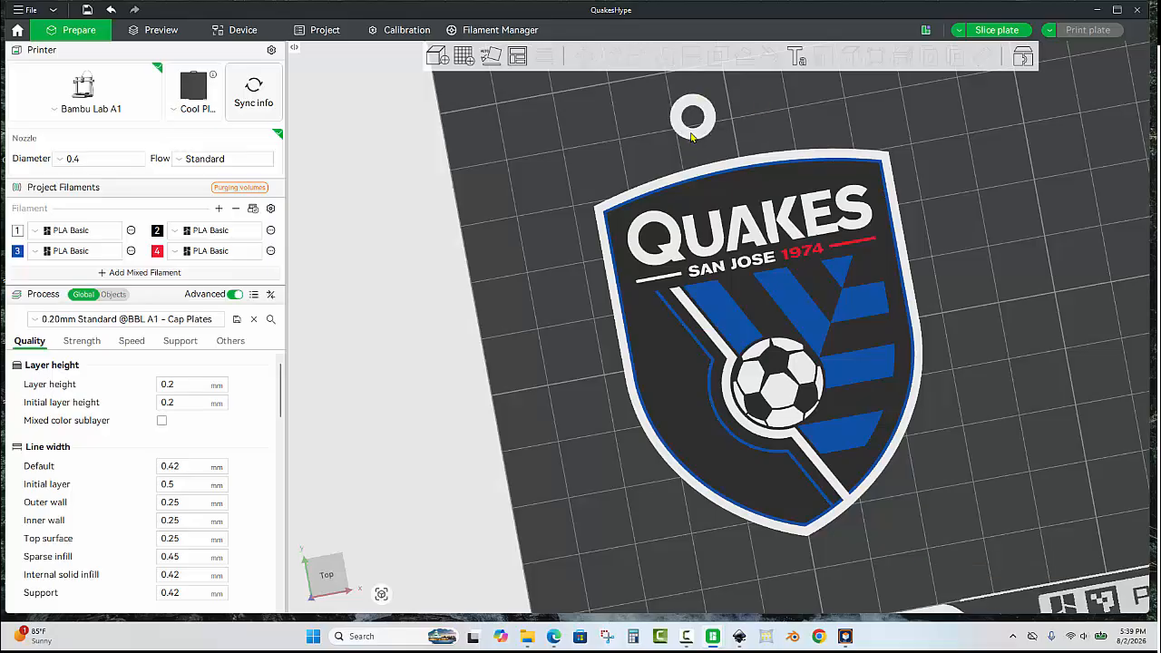
left_click(691, 136)
left_click(760, 200, "ctrl")
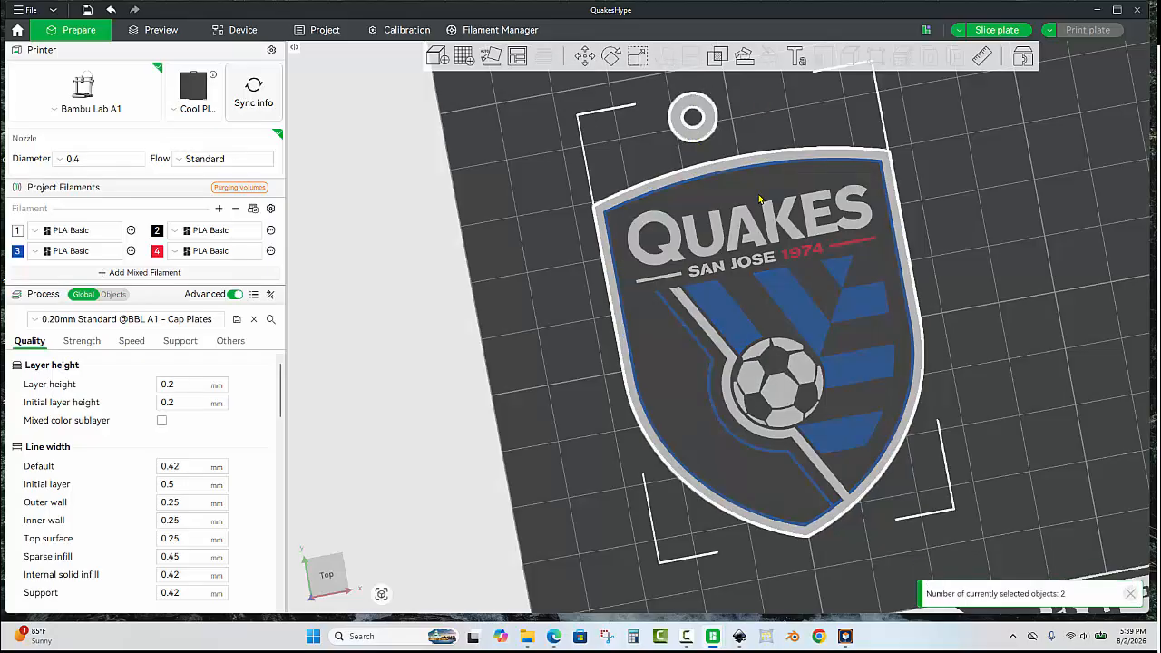
right_click(760, 200)
mouse_move(818, 235)
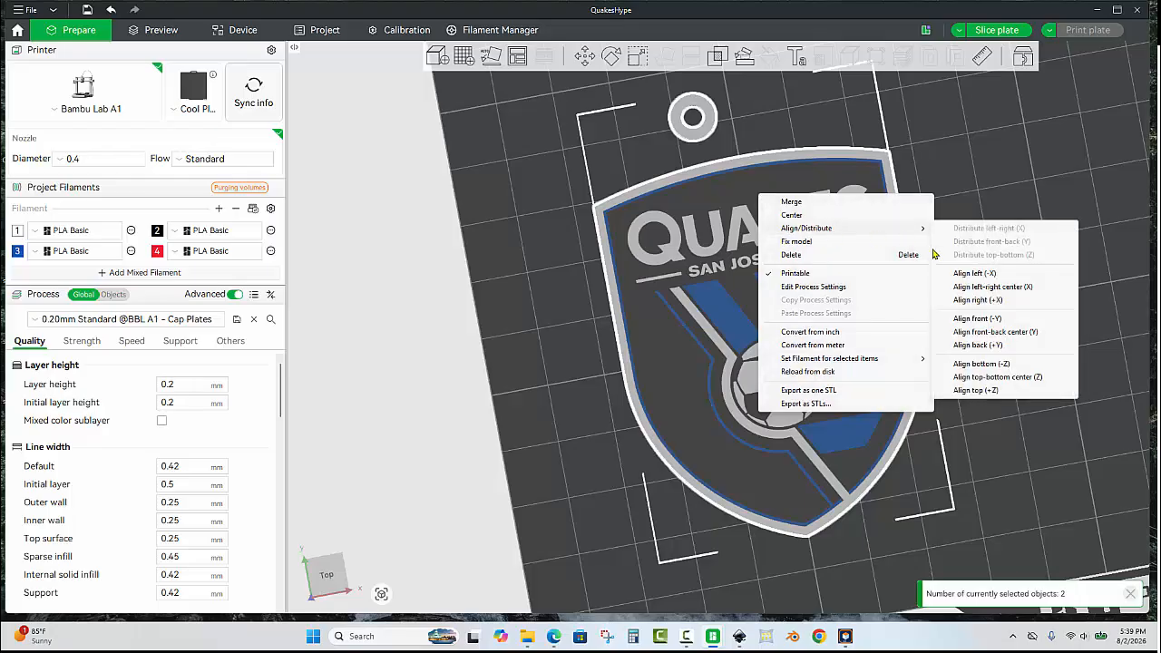
left_click(985, 290)
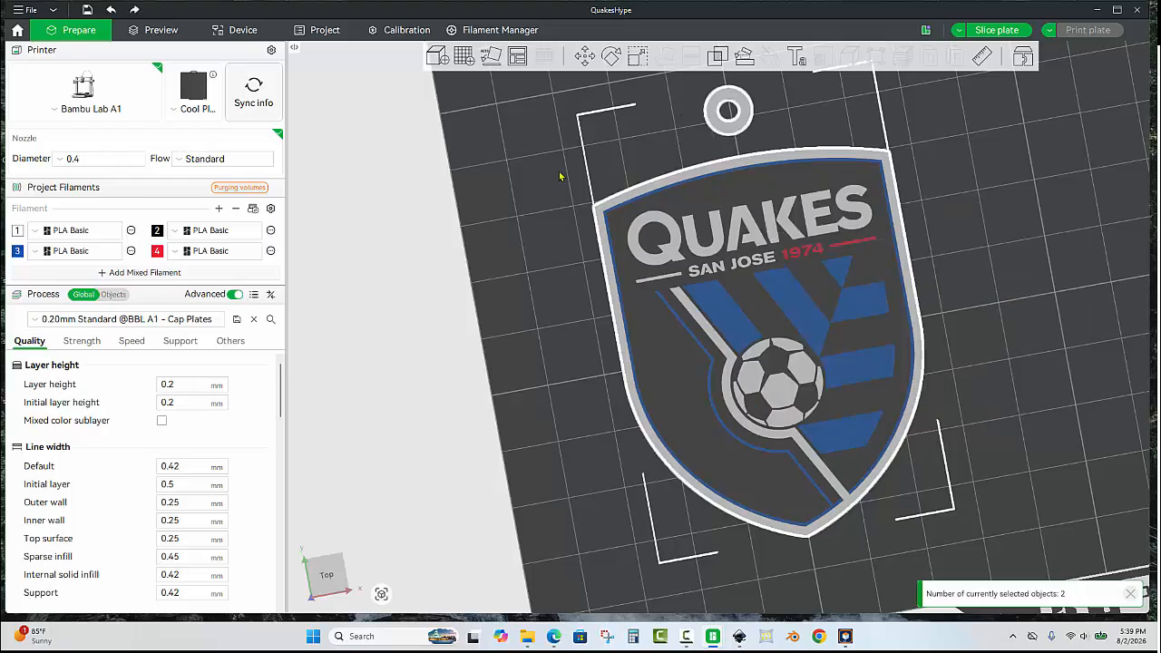
Move the key tag ring down so it overlaps the top edge of the crest.
key("Escape")
scroll(599, 266, "up", 3)
scroll(598, 265, "up", 1)
left_click_drag(692, 170, 668, 227)
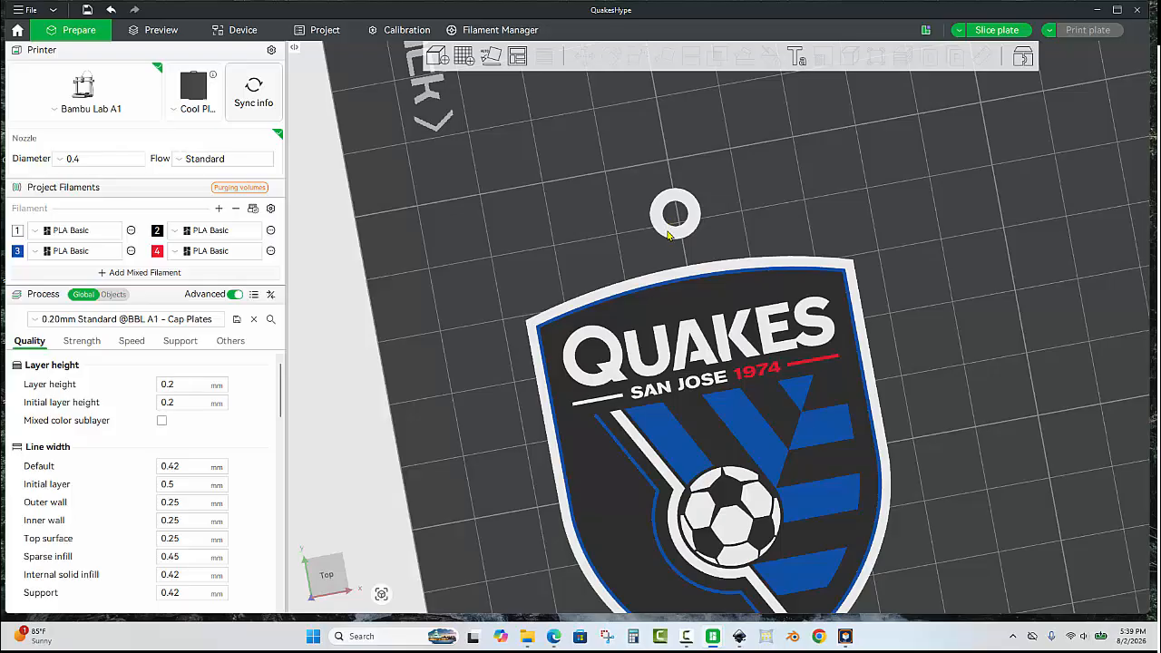
left_click(668, 234)
key("ctrl+1")
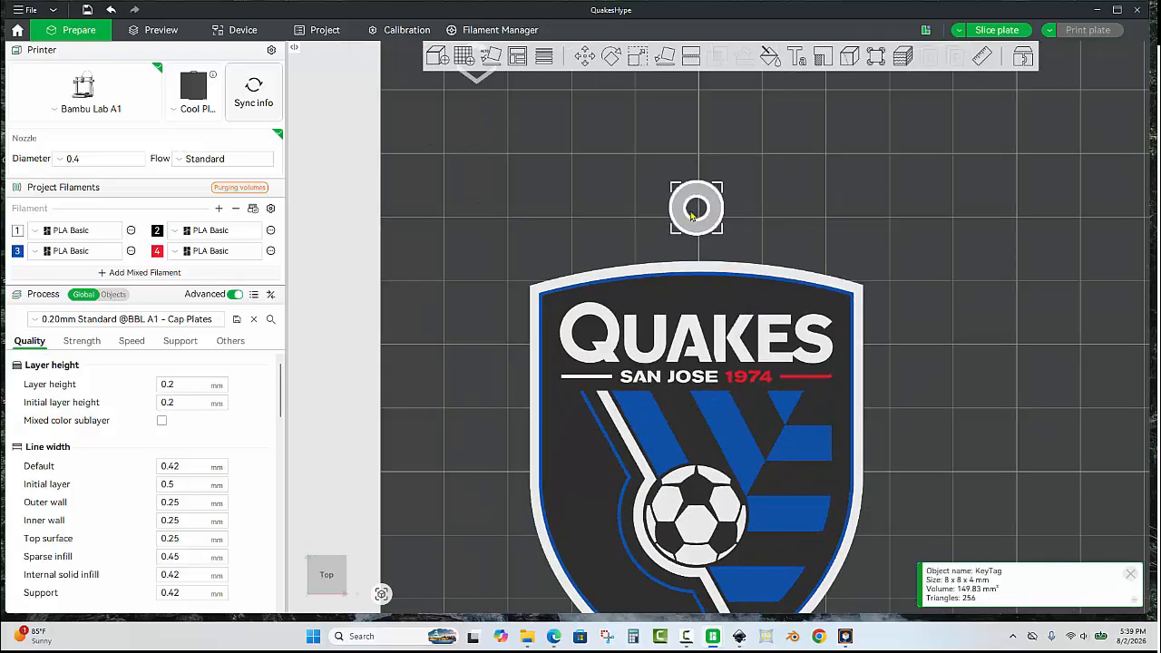
scroll(691, 212, "up", 1)
left_click(586, 57)
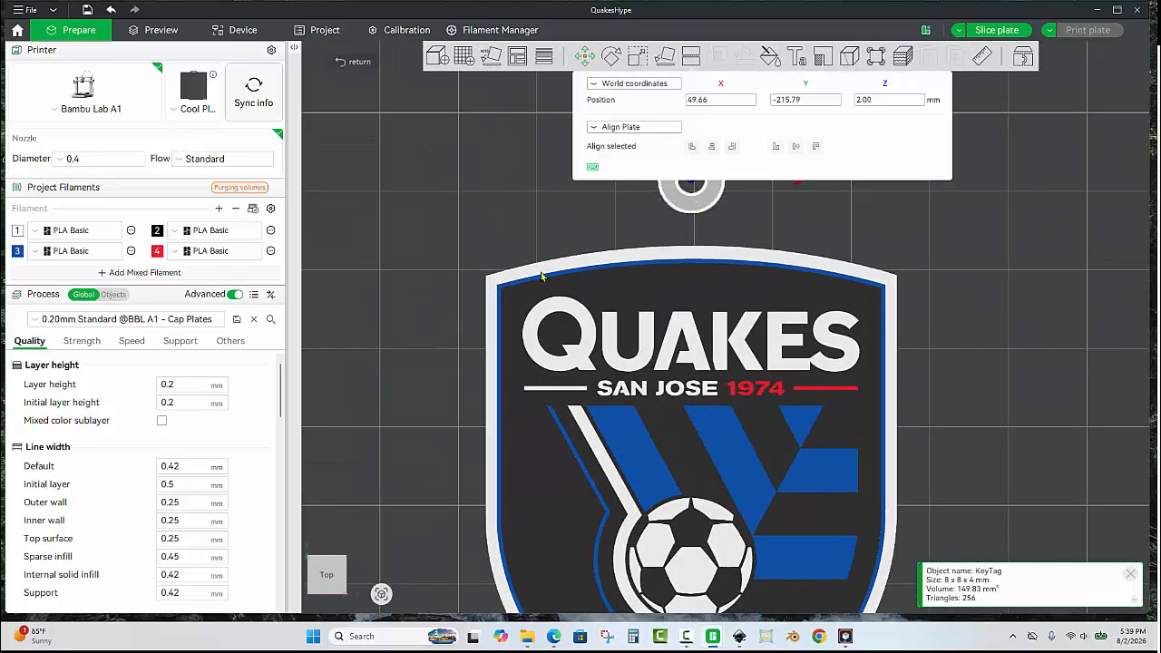
mouse_move(541, 276)
left_mouse_down()
mouse_move(498, 392)
mouse_move(536, 280)
mouse_move(530, 293)
left_mouse_up()
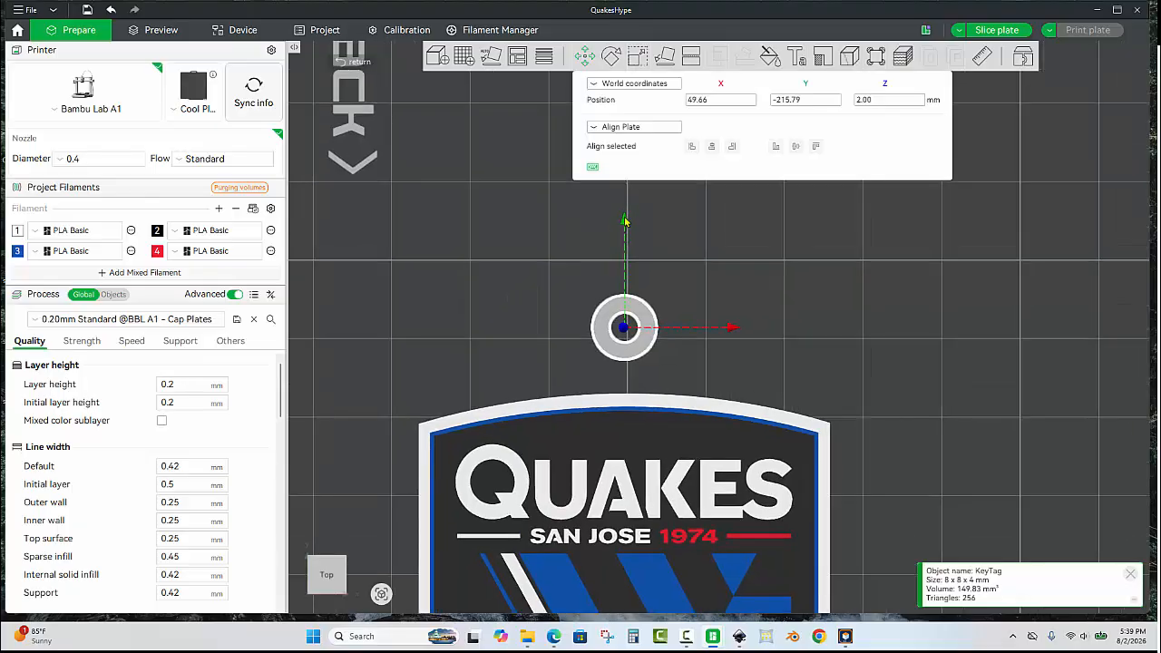
left_click_drag(625, 221, 632, 311)
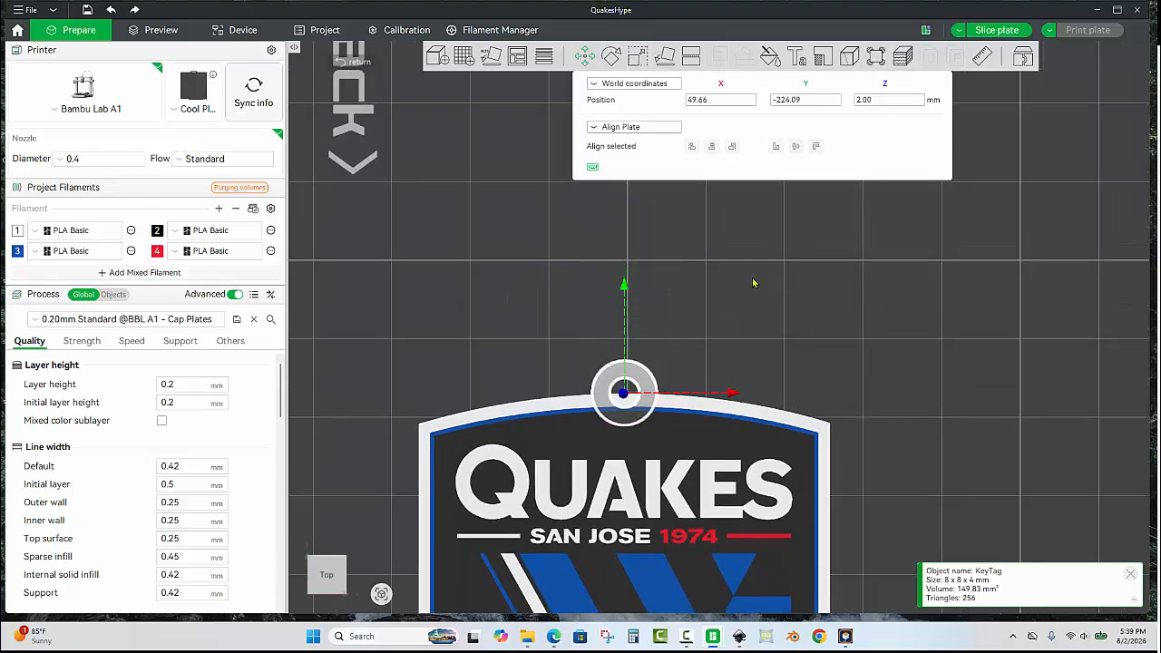
scroll(693, 411, "up", 4)
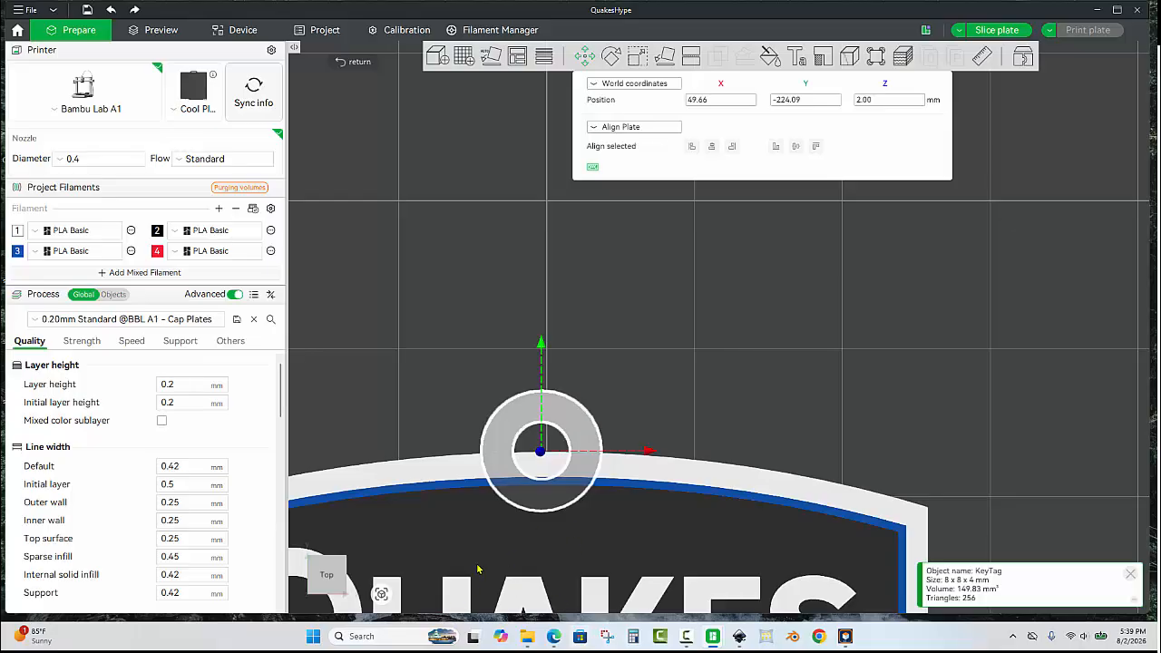
scroll(578, 374, "up", 1)
left_click_drag(642, 366, 828, 276)
scroll(720, 326, "up", 3)
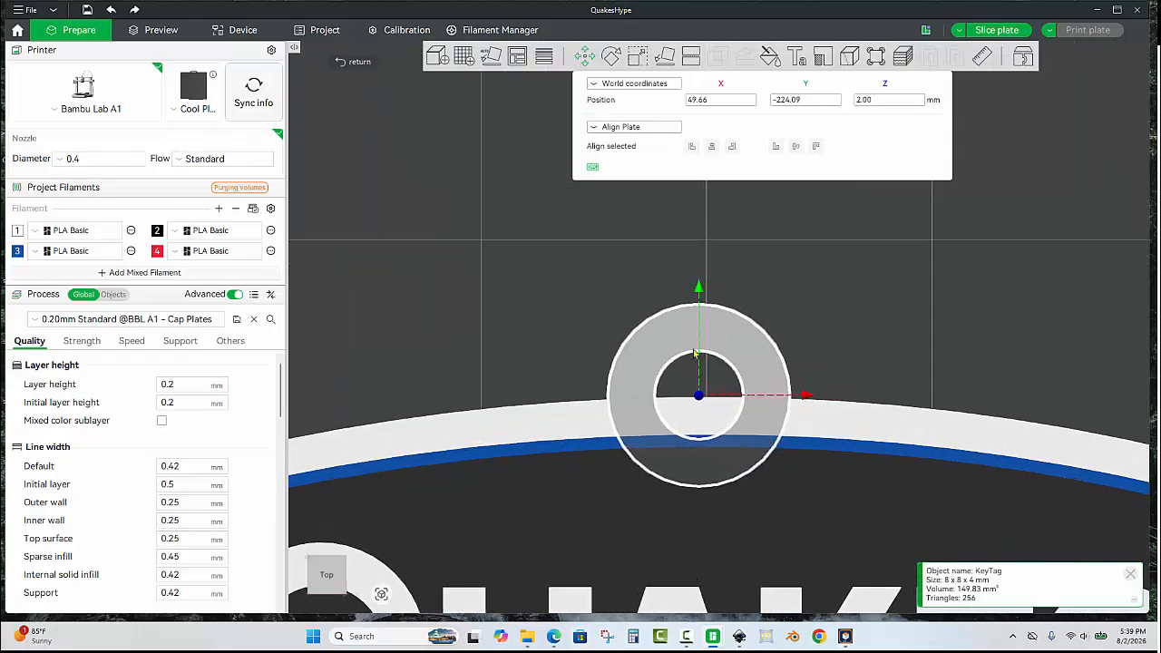
left_click_drag(698, 290, 700, 296)
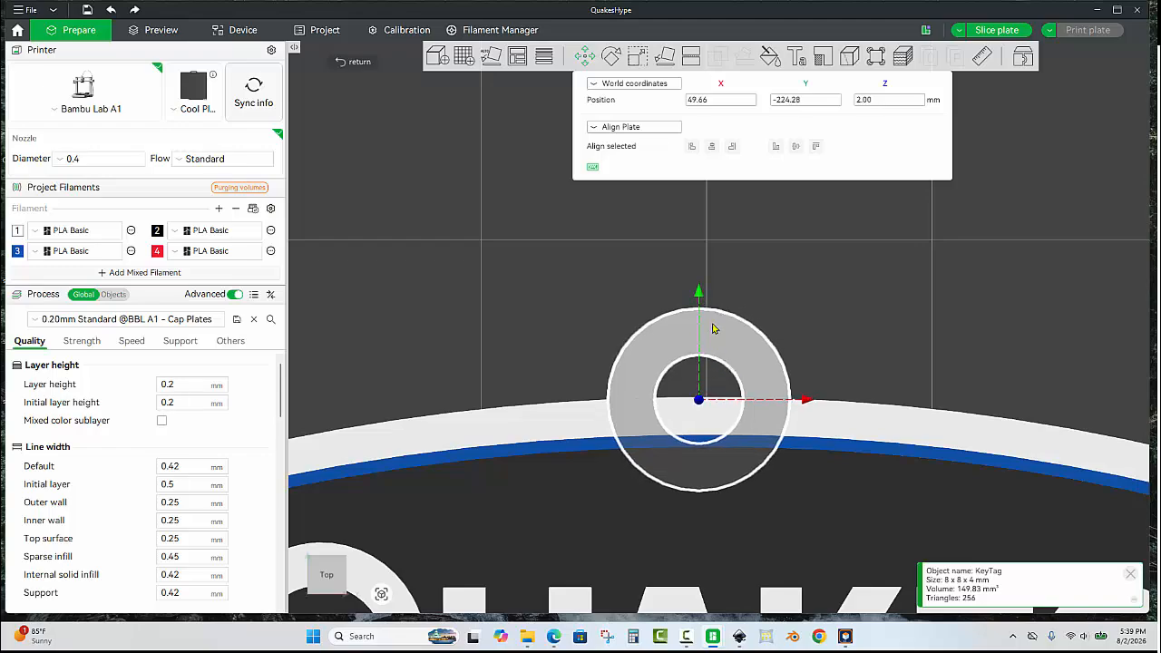
left_click(810, 320)
Inspect from a side view how the key tag ring's thickness compares with the crest's white backplate.
scroll(810, 320, "down", 8)
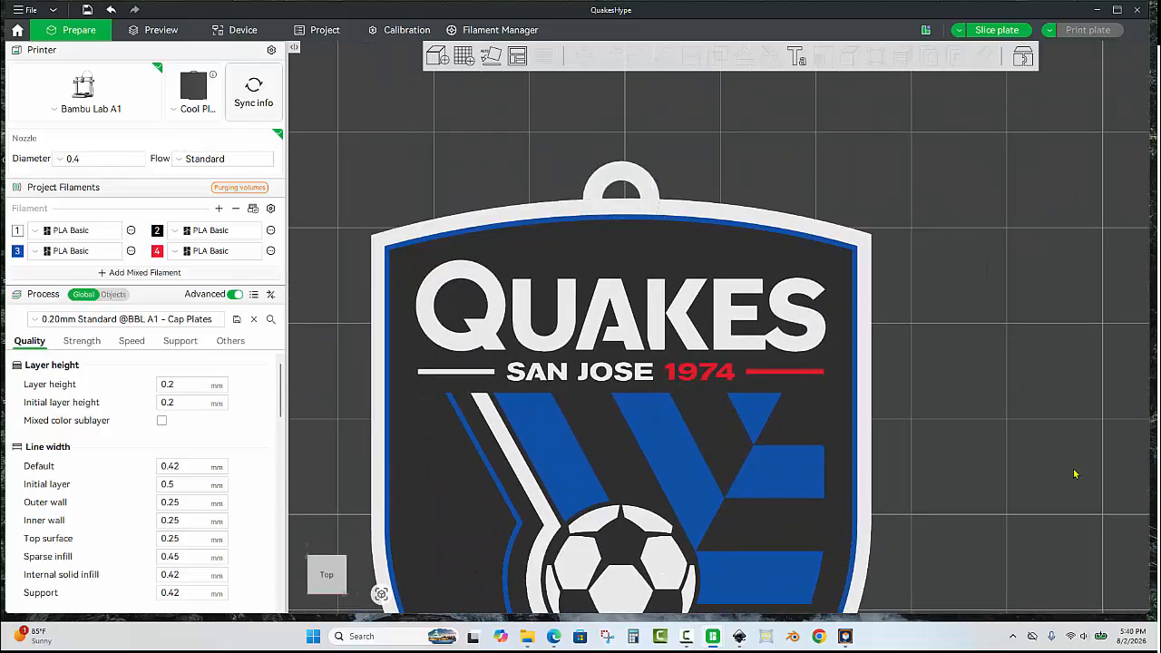
left_click_drag(984, 472, 1052, 455)
scroll(595, 288, "down", 12)
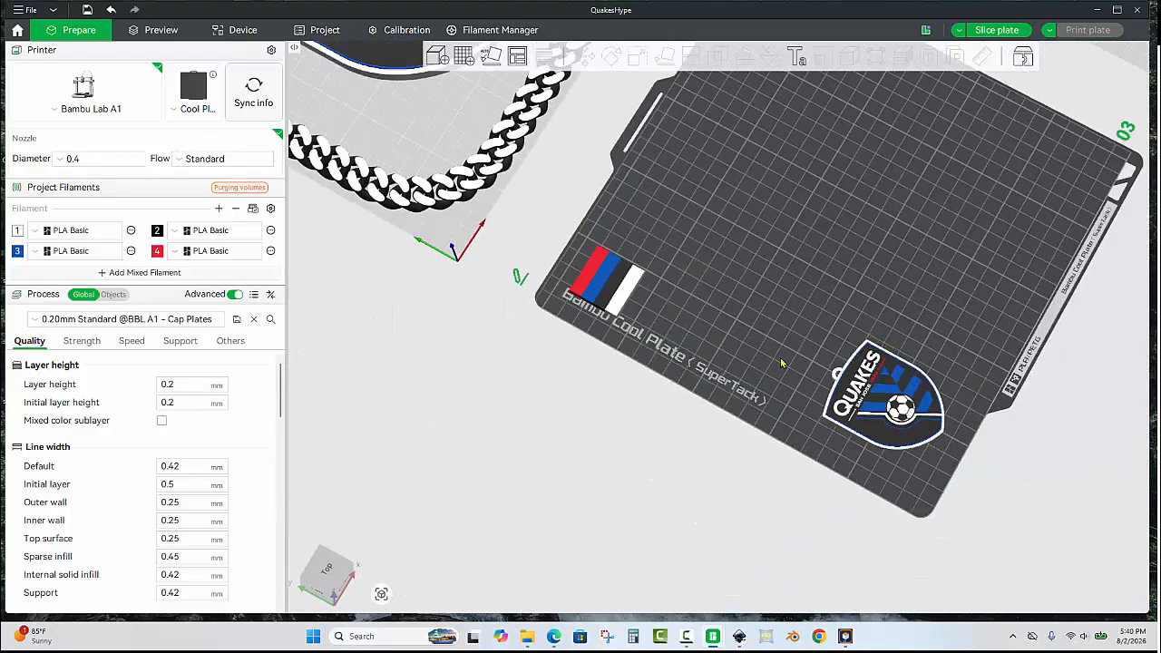
left_click_drag(782, 363, 833, 316)
left_click_drag(934, 274, 738, 360)
scroll(757, 388, "up", 8)
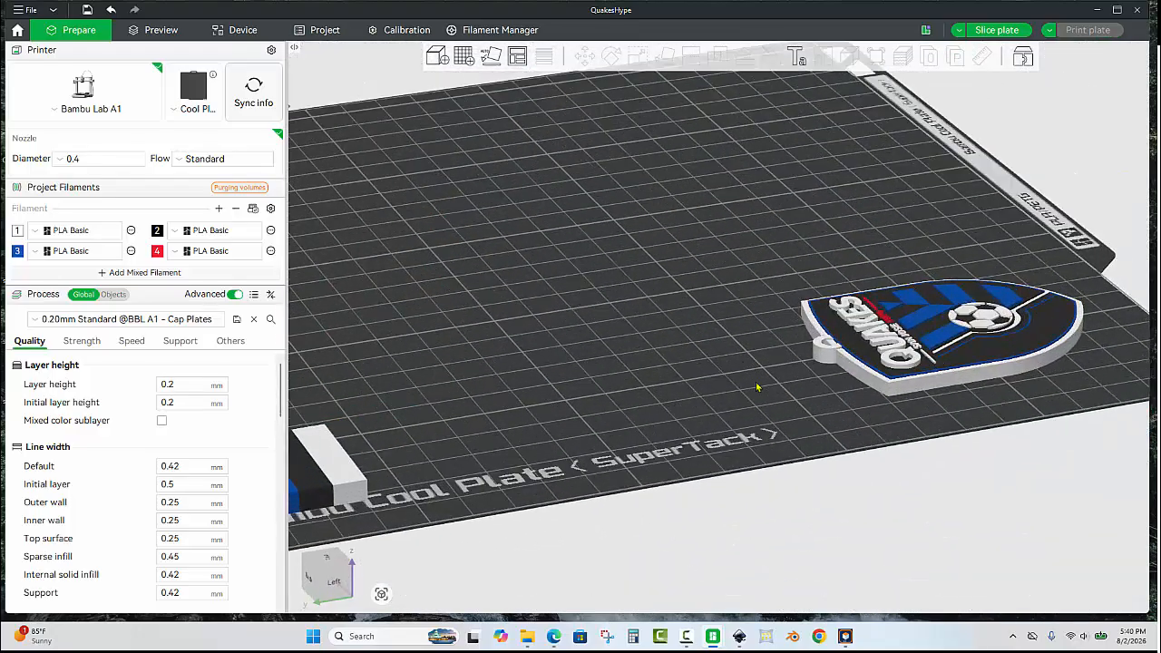
scroll(756, 387, "up", 10)
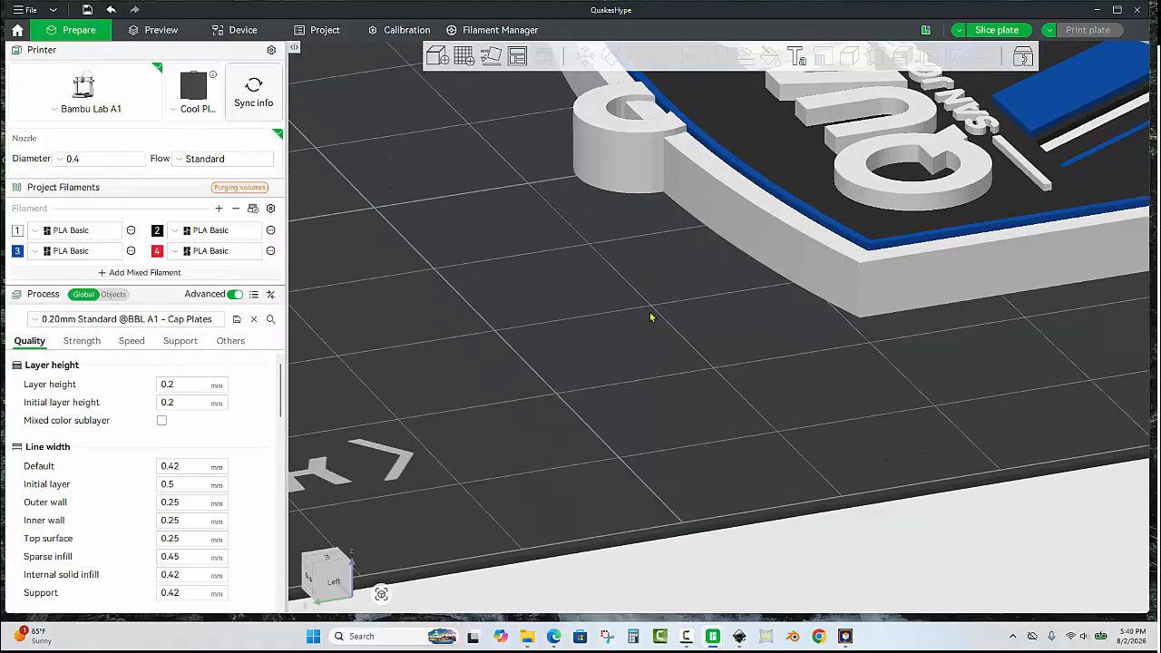
left_click_drag(650, 318, 677, 258)
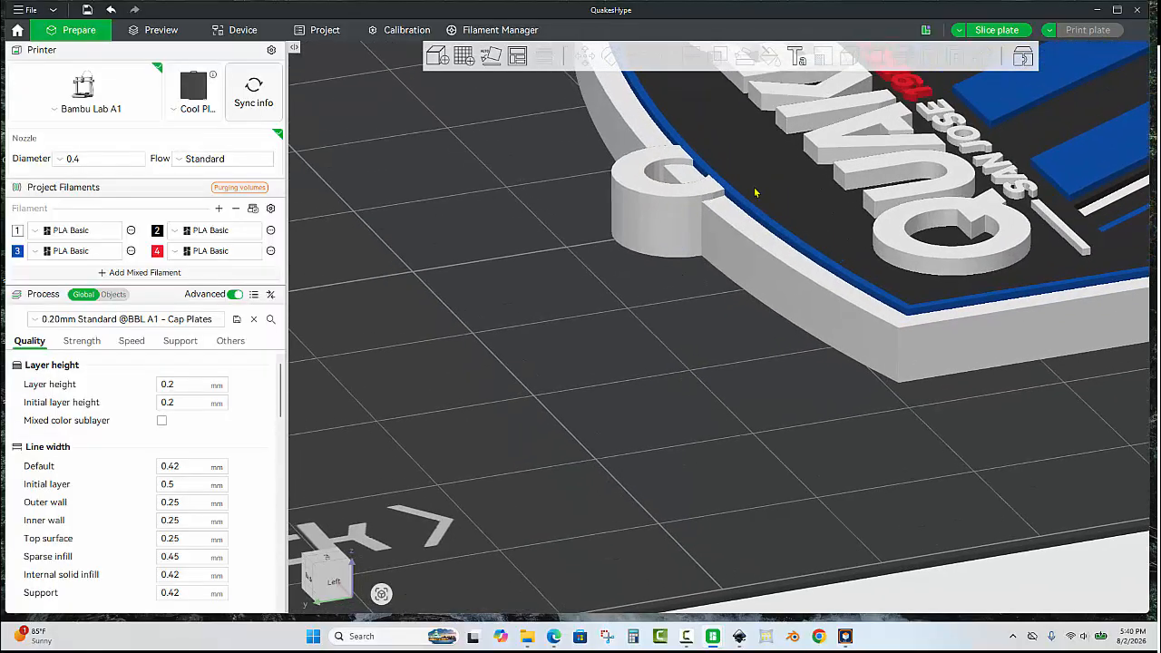
left_click(746, 251)
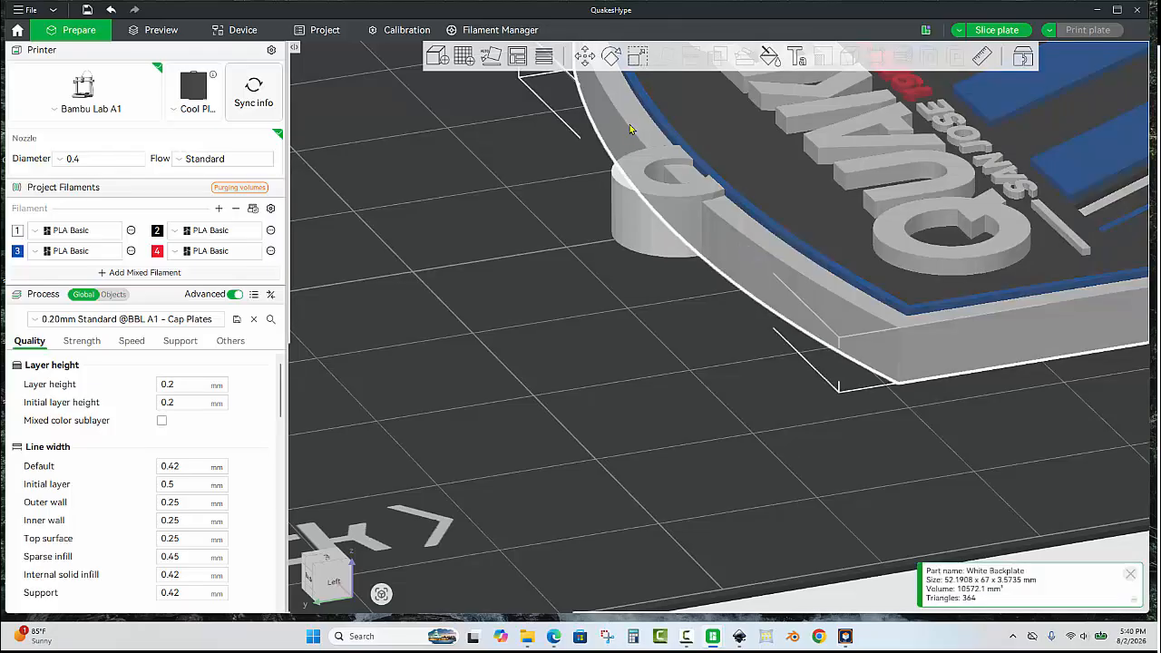
left_click(634, 60)
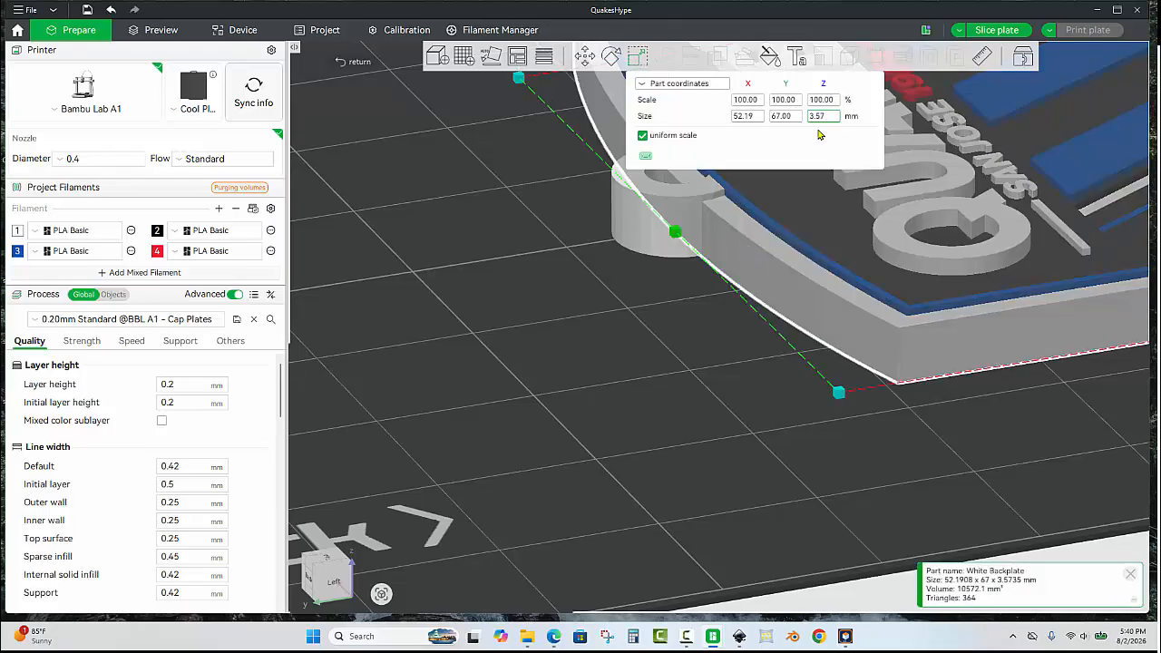
left_click(682, 267)
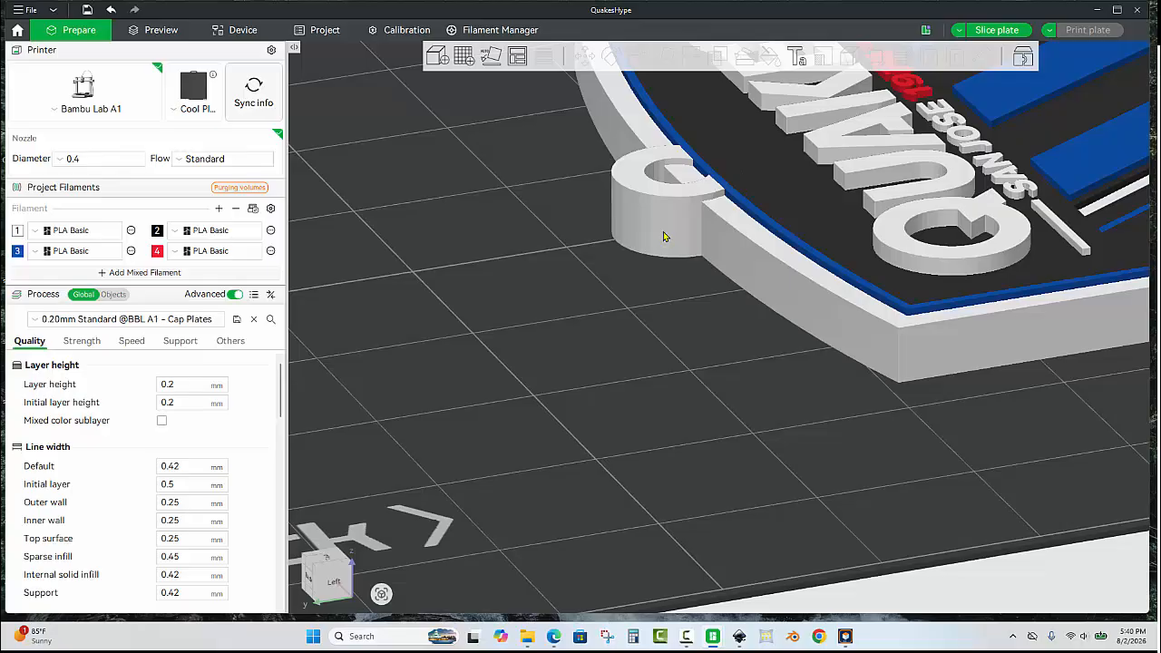
Try scaling the key tag ring uniformly to a 3.57 mm height, and undo the scaling.
left_click(663, 231)
left_click(584, 57)
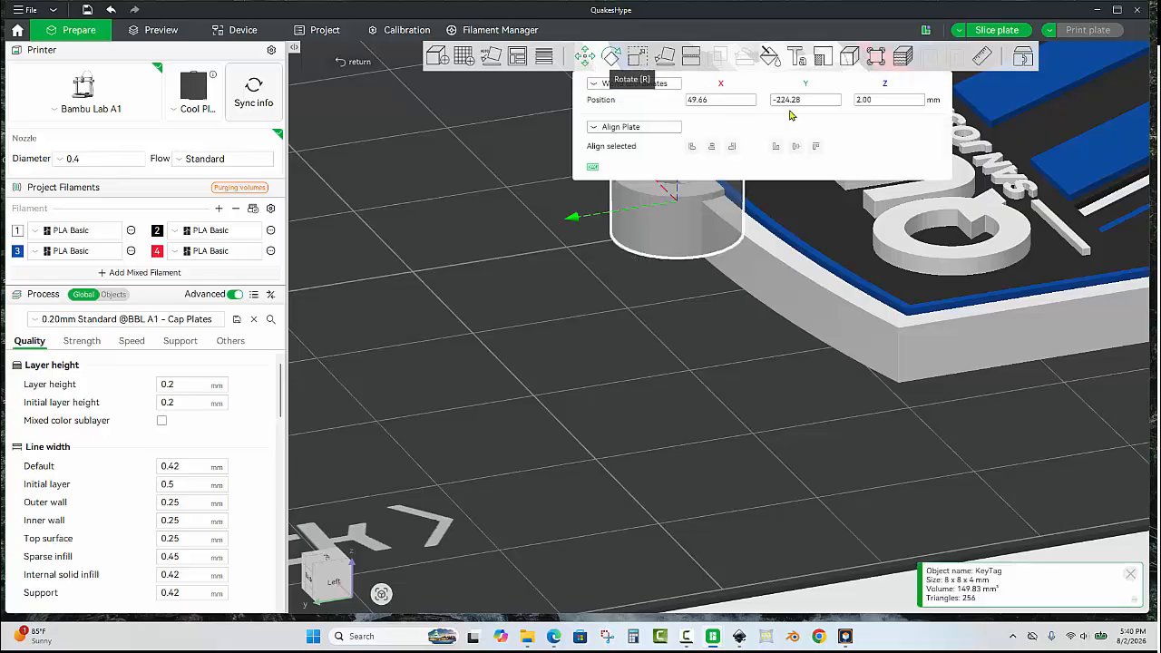
left_click(888, 100)
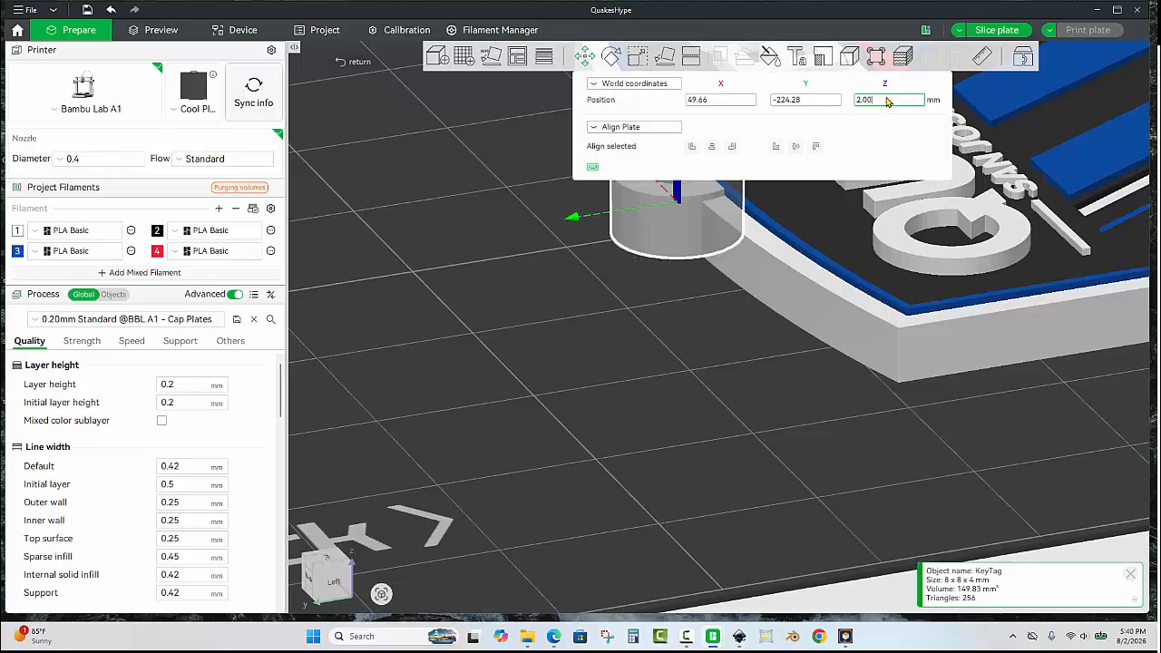
left_click(637, 56)
left_click(825, 115)
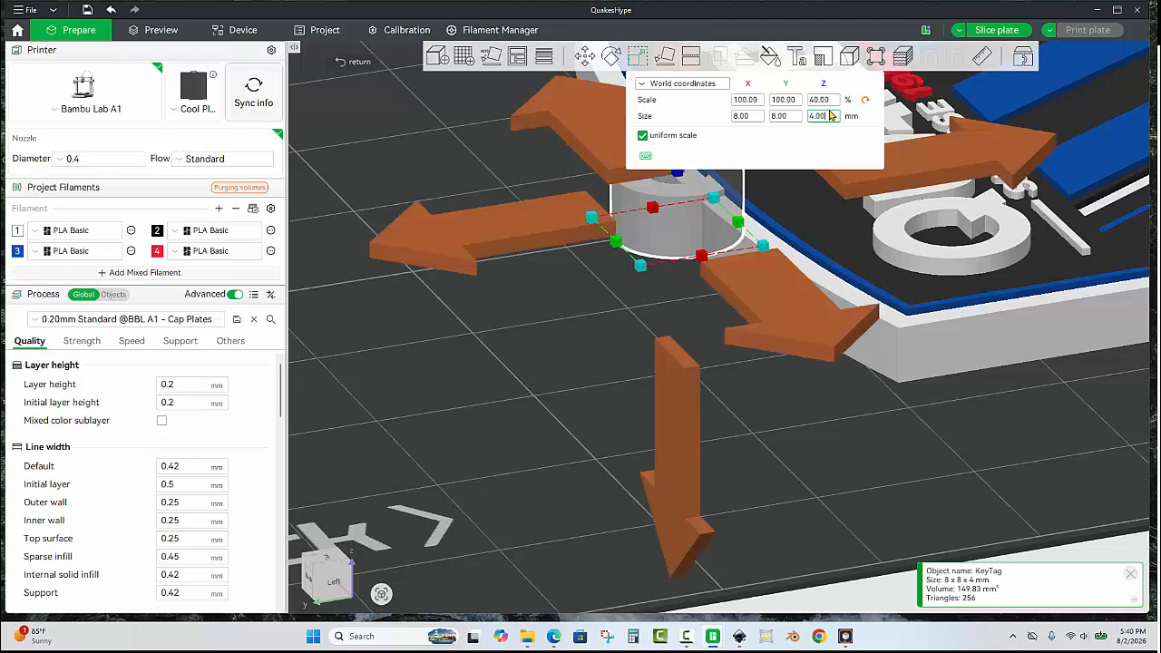
type("3.57")
key("Return")
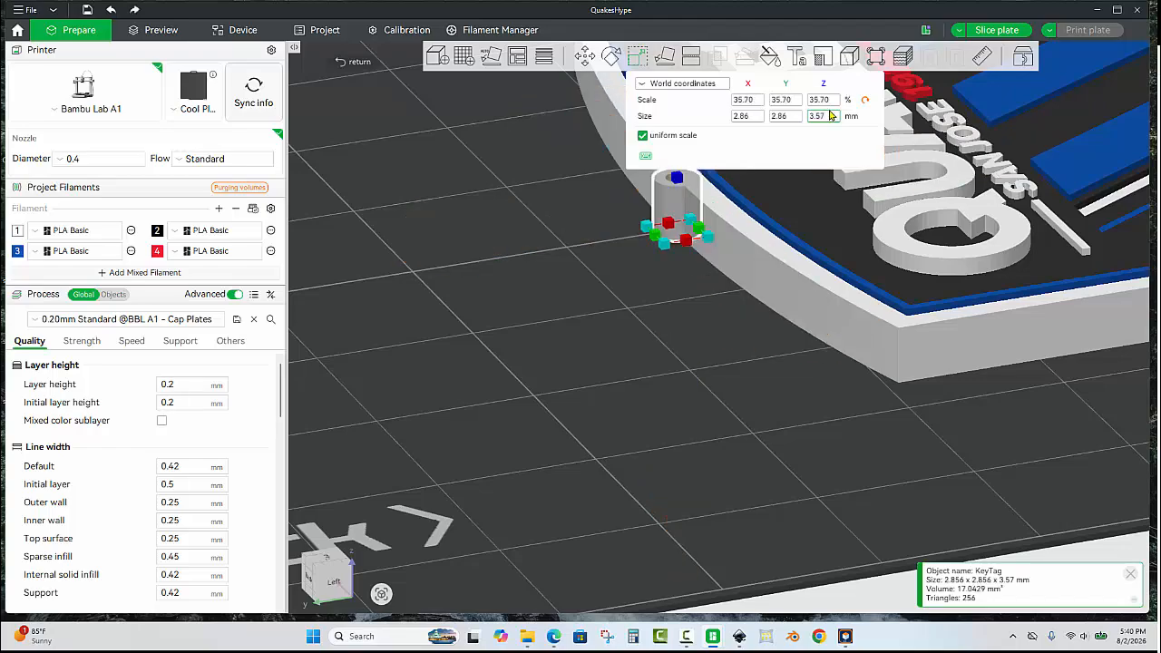
key("ctrl+z")
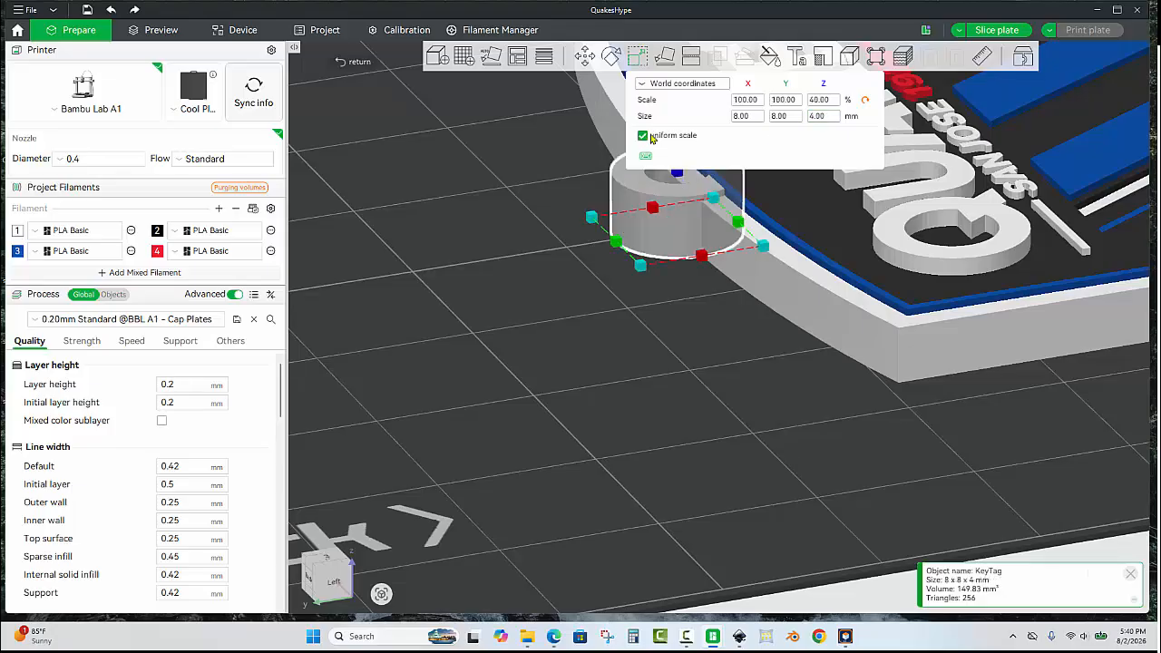
Turn off uniform scale and set the key tag ring's height alone to 3.57 mm.
left_click(643, 136)
left_click(829, 117)
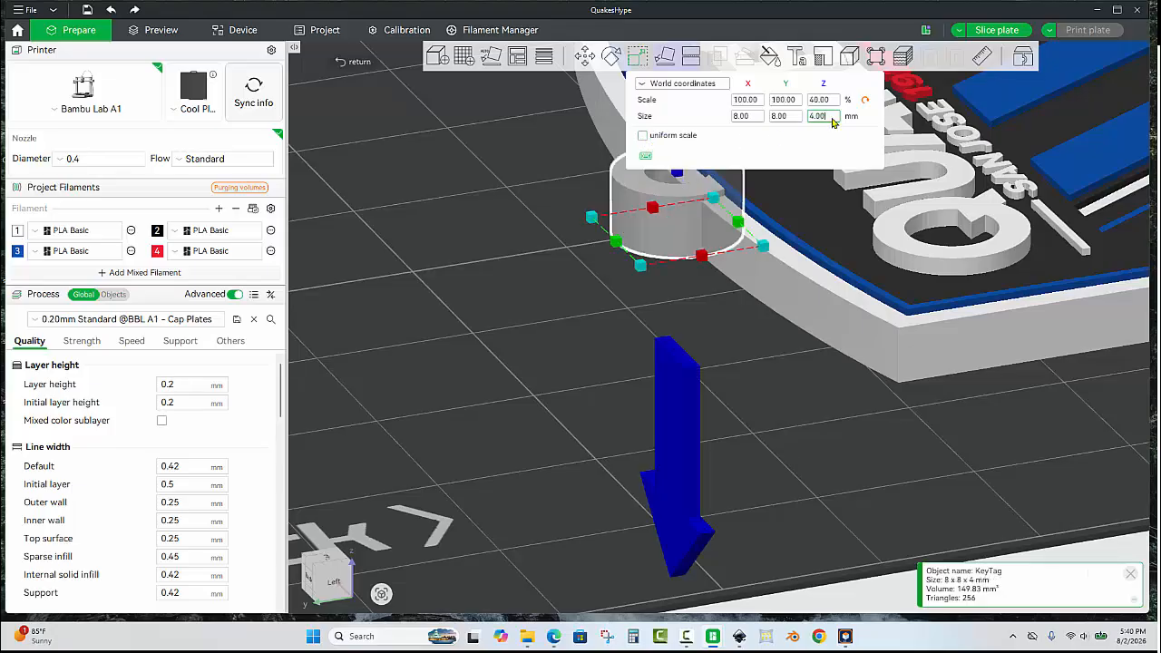
type("3.57")
key("Return")
left_click(621, 323)
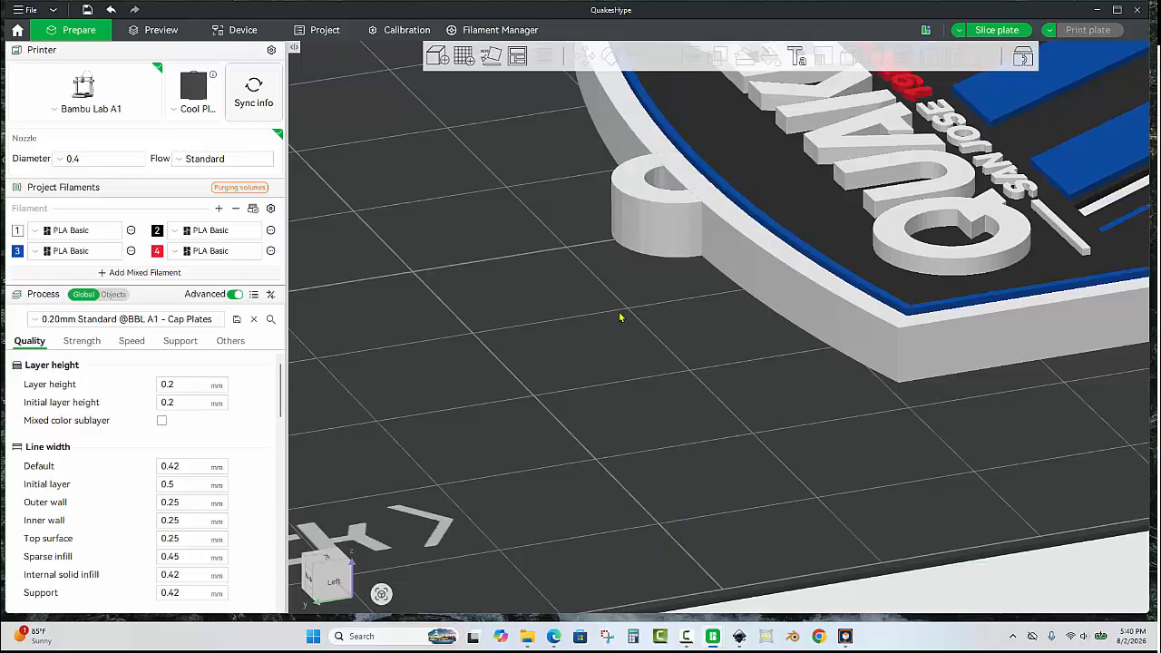
Select the key tag ring together with the crest and merge them into one assembly.
scroll(575, 293, "down", 9)
left_click_drag(663, 366, 739, 327)
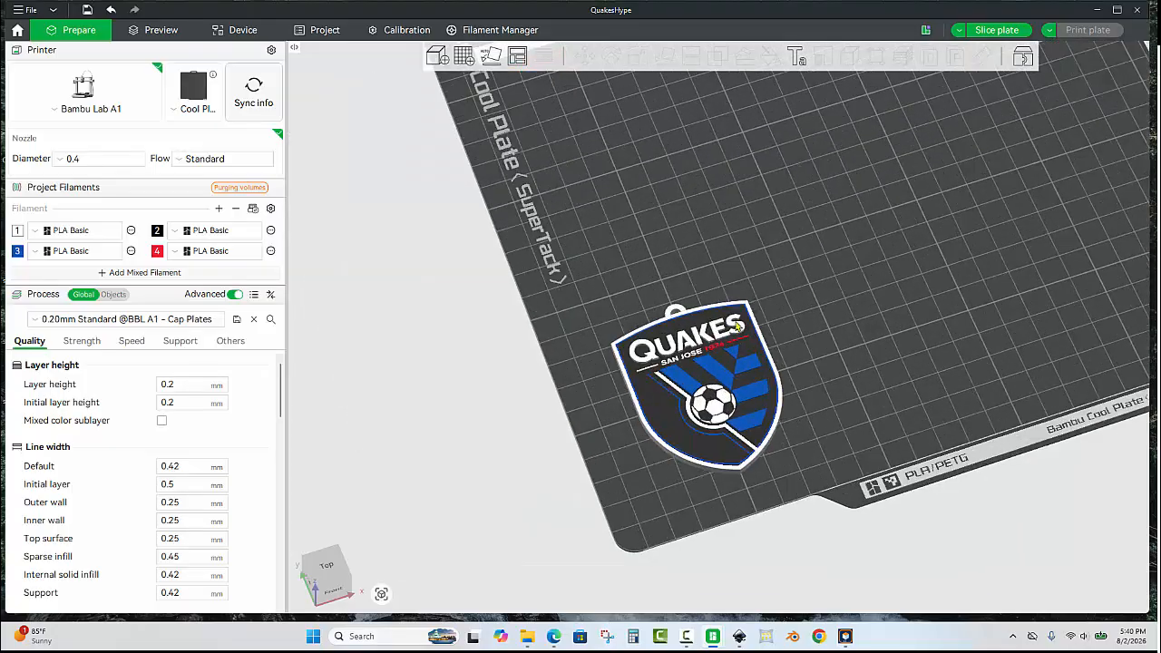
scroll(707, 317, "up", 4)
left_click(657, 300)
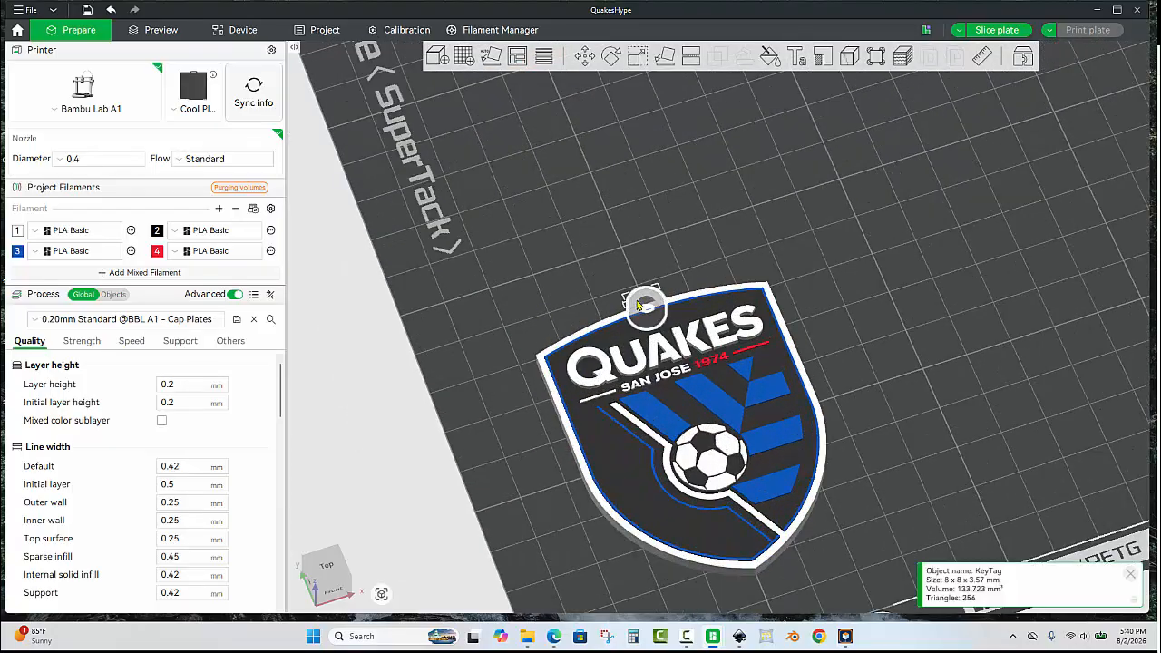
left_click(727, 323, "ctrl")
right_click(726, 323)
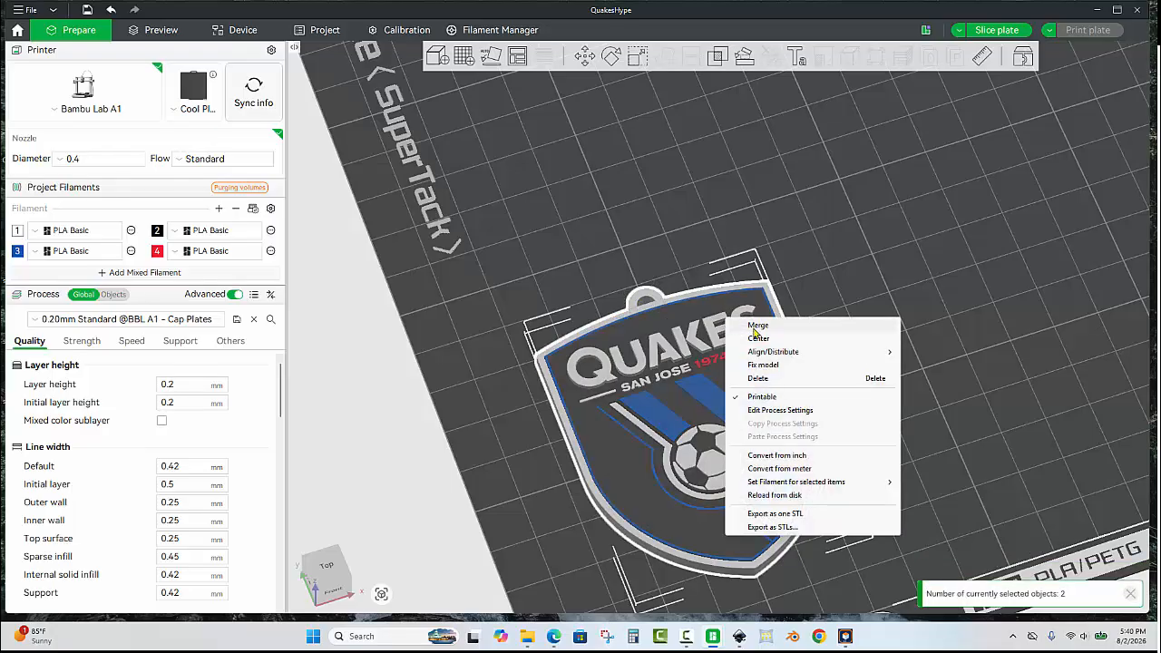
left_click(758, 326)
Add several more instances of the merged crest keychain to fill the third plate.
scroll(873, 290, "down", 5)
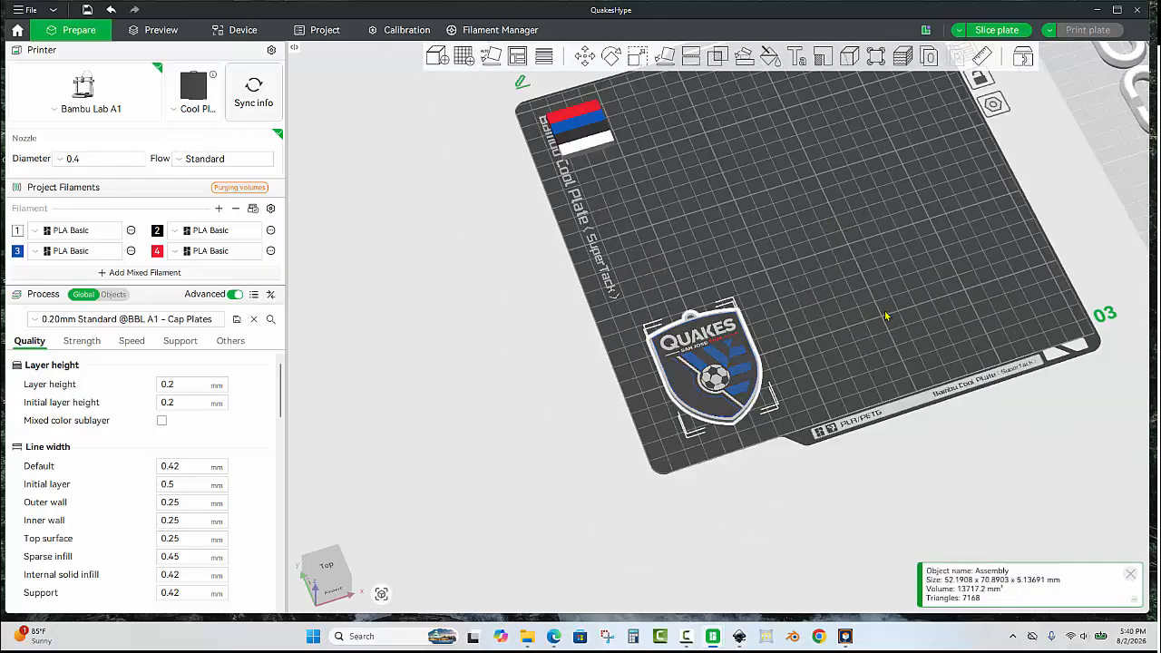
key("plus")
key("plus")
key("plus")
key("plus")
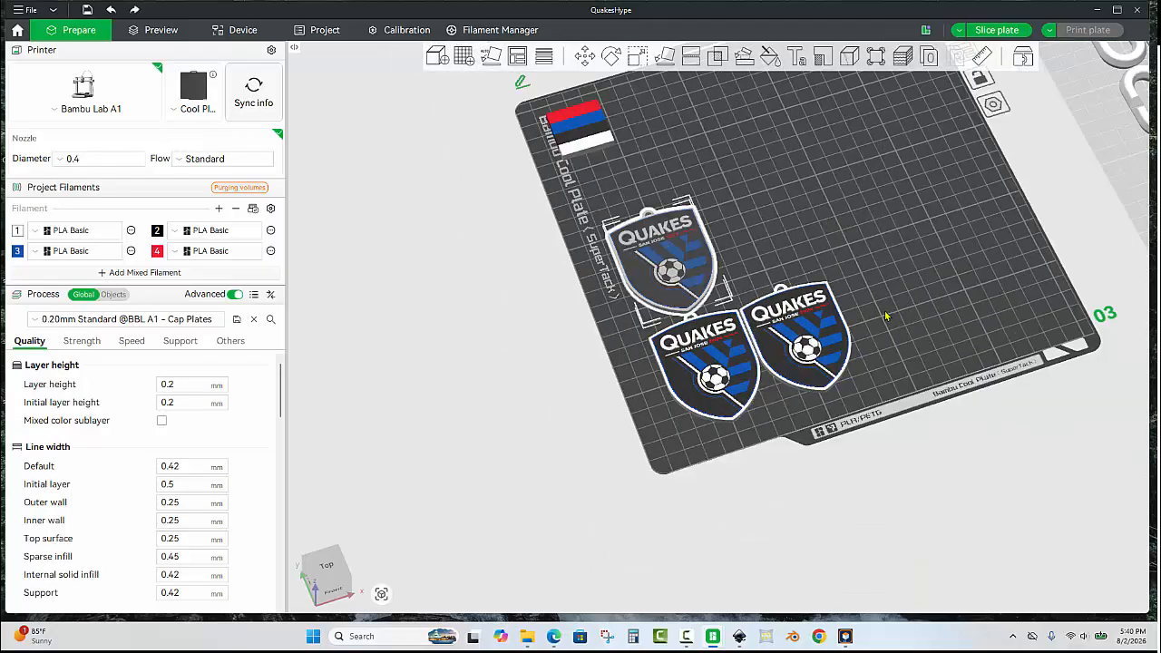
key("plus")
key("plus")
key("plus")
key("plus")
key("plus")
key("plus")
key("plus")
key("plus")
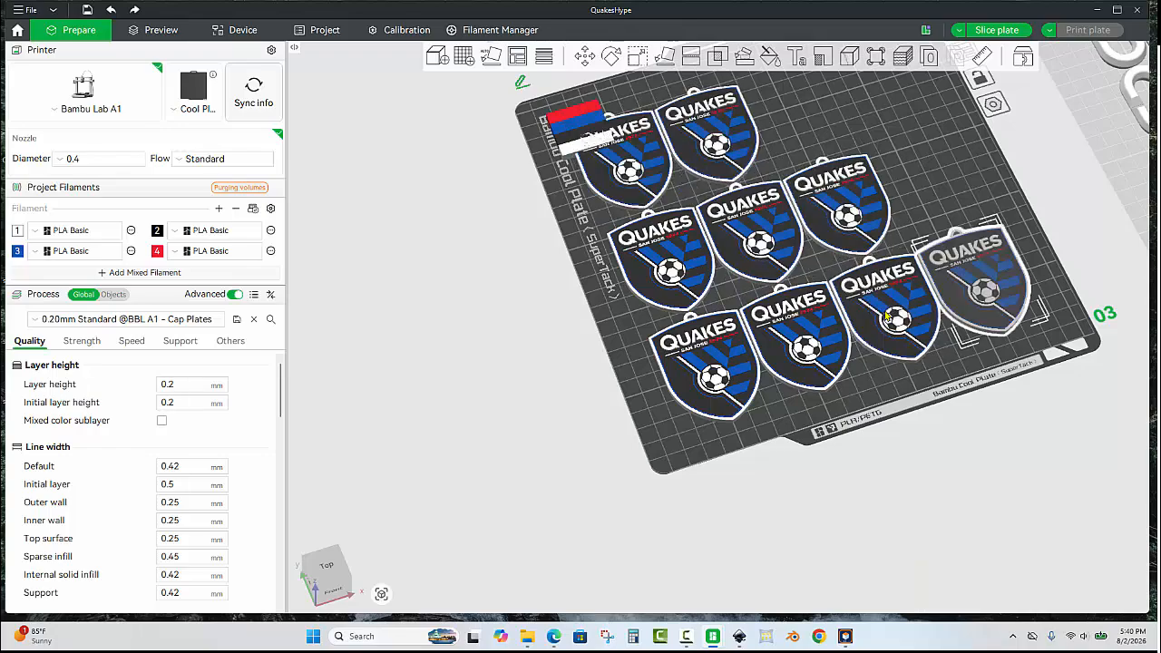
Paste another crest keychain copy and delete the copy overlapping an existing crest.
key("ctrl+v")
left_click(887, 317)
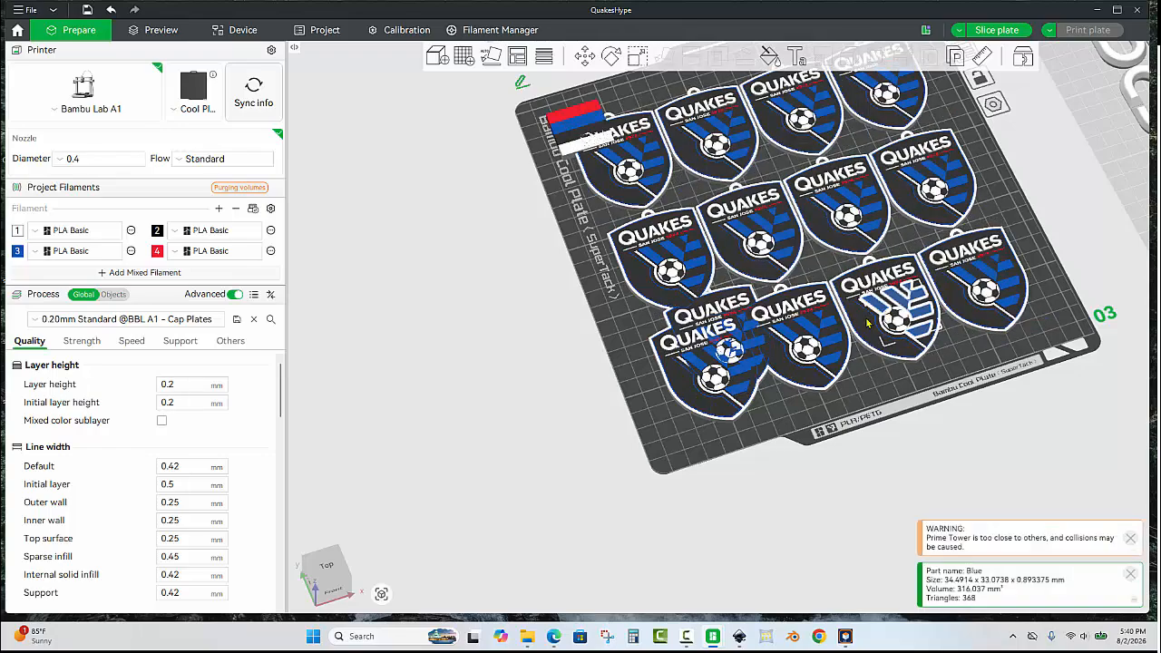
left_click(732, 300)
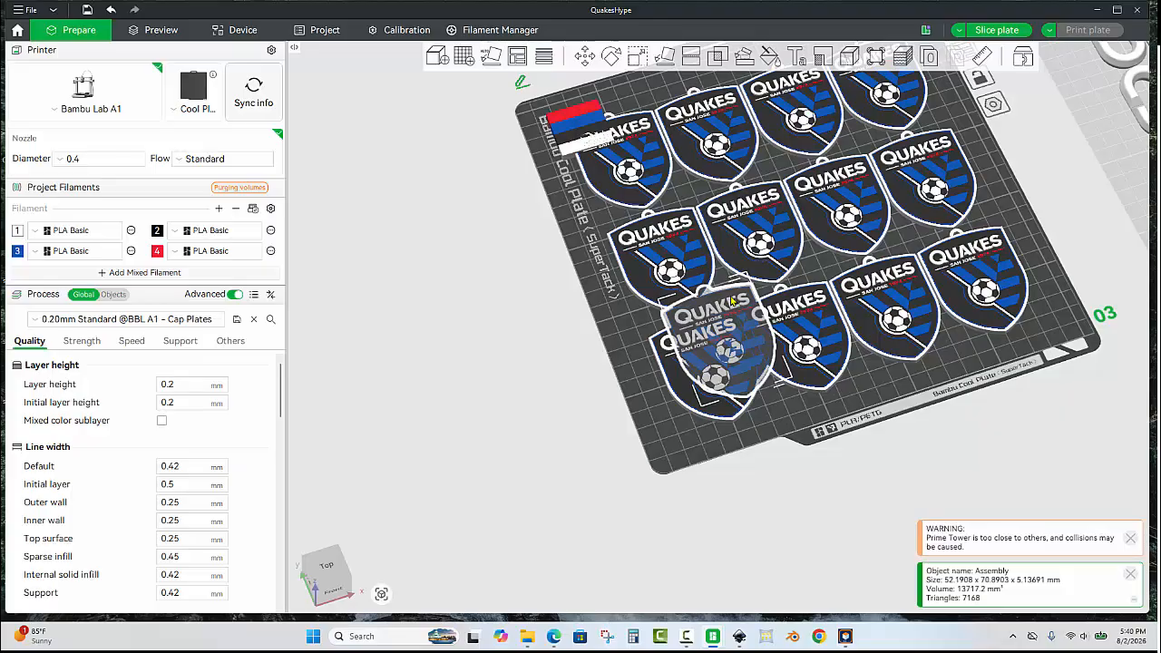
key("Delete")
mouse_move(862, 385)
left_mouse_down()
mouse_move(836, 343)
mouse_move(844, 376)
mouse_move(863, 387)
left_mouse_up()
Delete the crest keychain that overlaps the prime tower in the plate's corner.
scroll(654, 190, "down", 3)
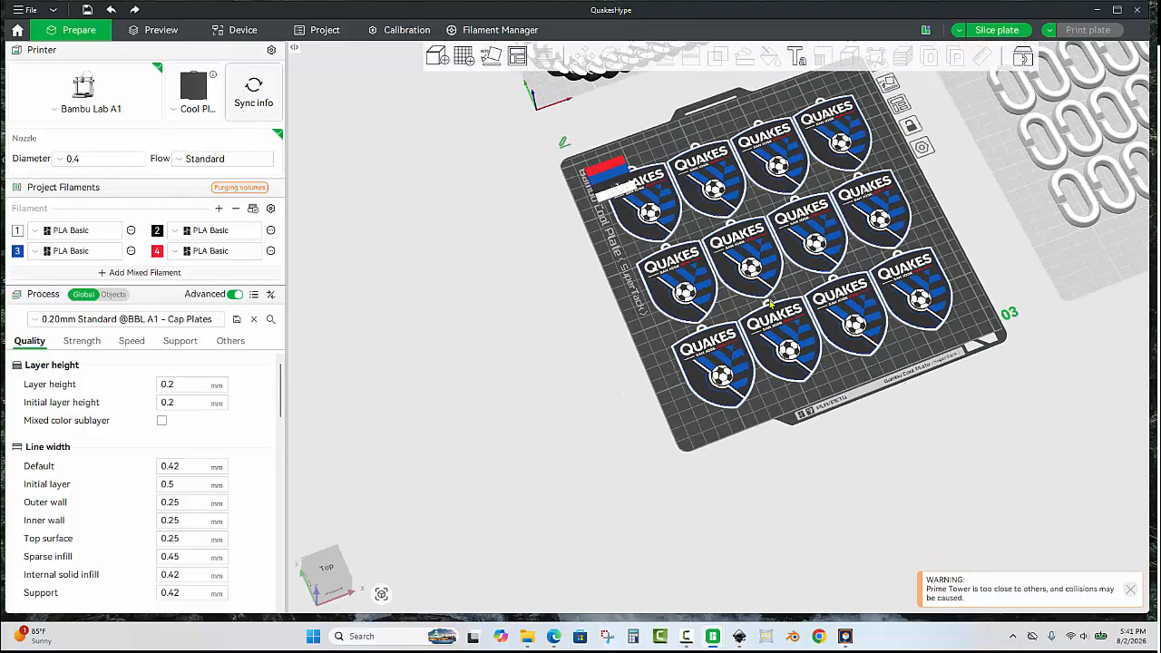
left_click(653, 191)
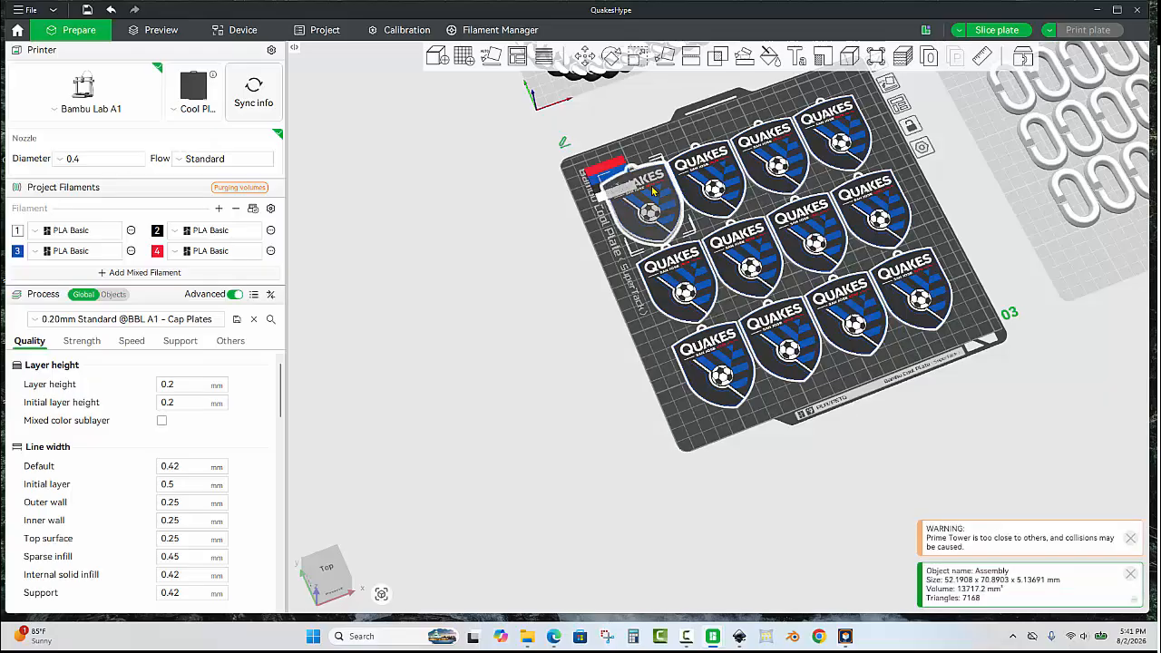
key("Delete")
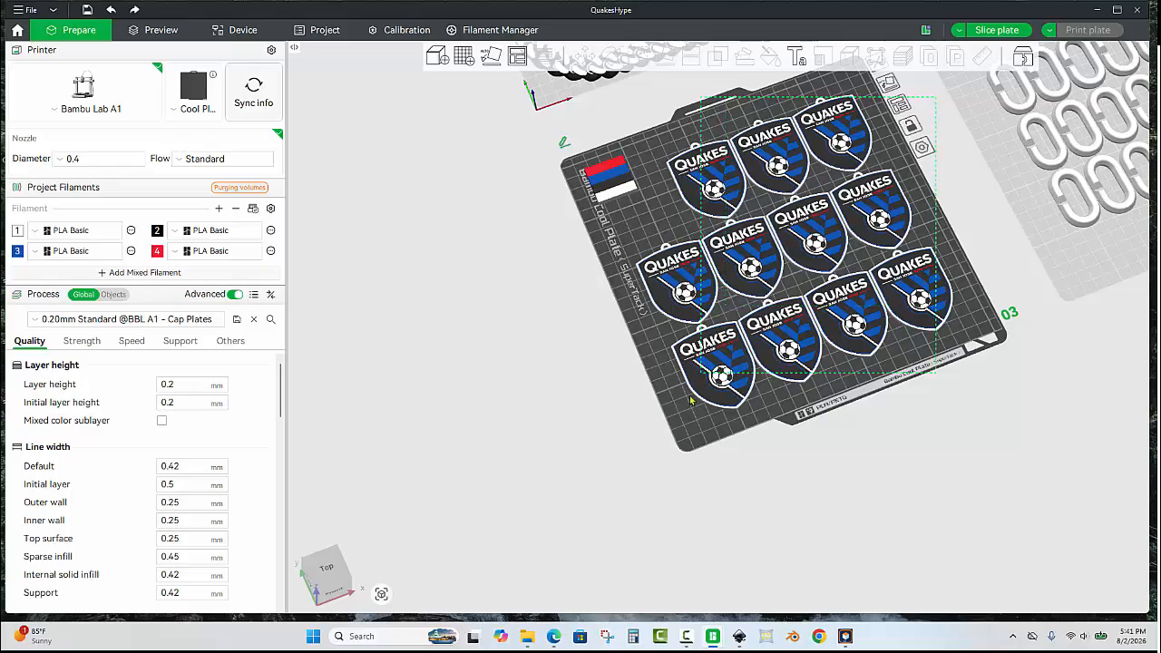
Select all objects on the third plate and center them on the plate.
key("ctrl+a")
right_click(813, 245)
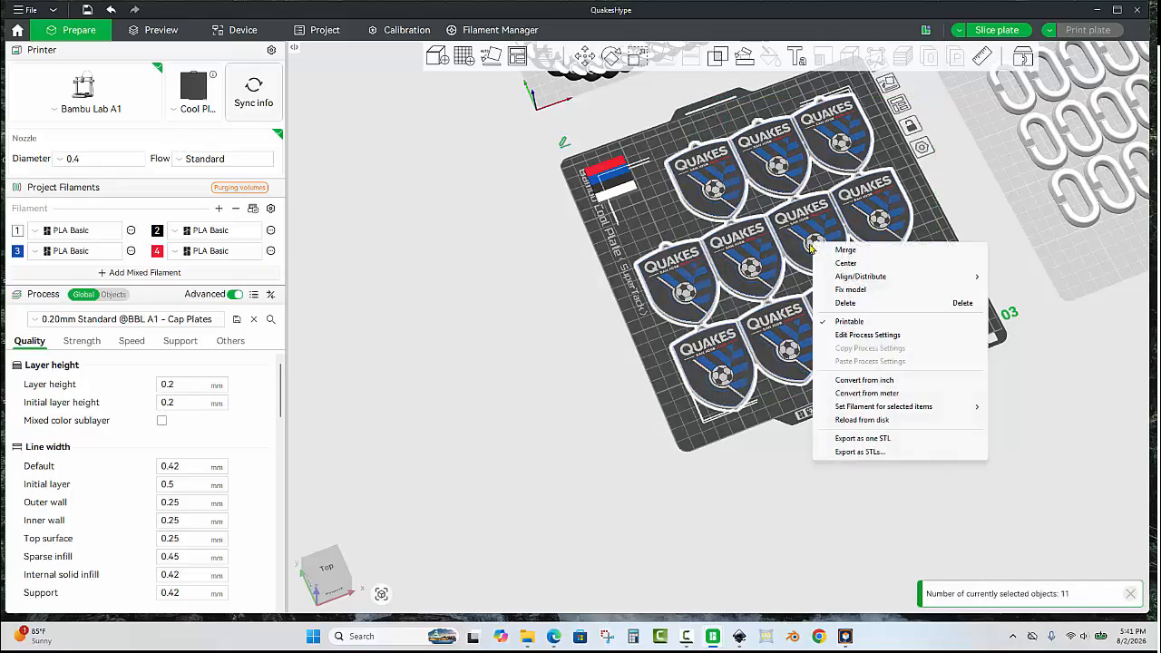
left_click(876, 263)
Review the layouts of all four plates together.
left_click_drag(778, 402, 785, 331)
scroll(785, 331, "down", 1)
left_click_drag(922, 367, 928, 515)
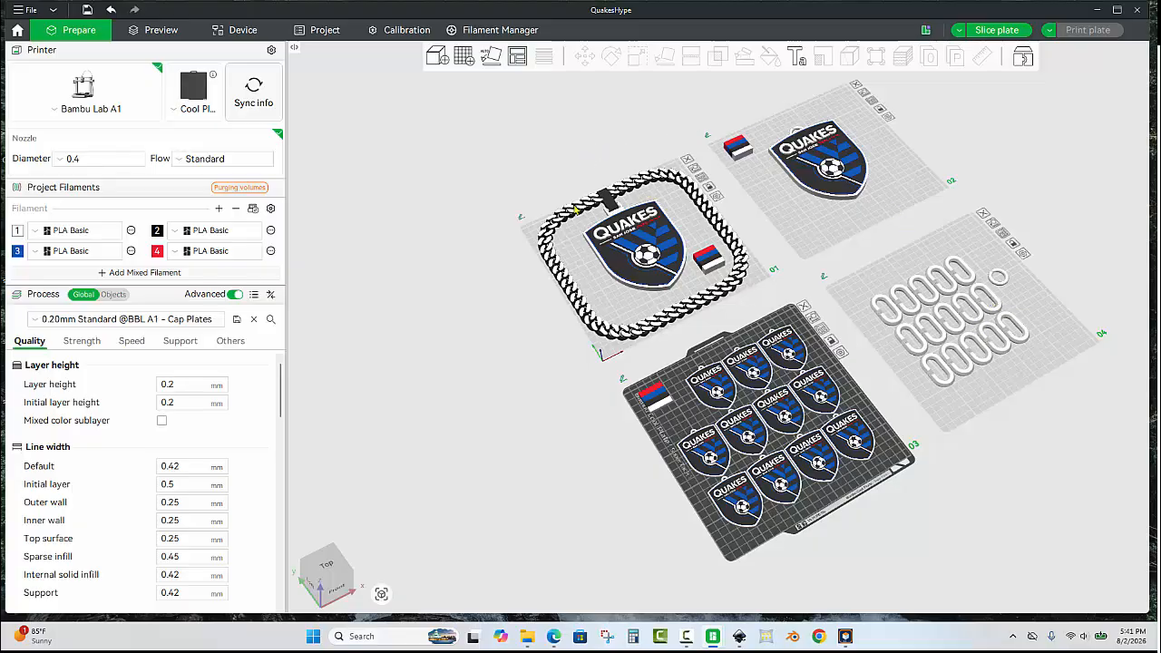
left_click_drag(808, 242, 761, 223)
scroll(826, 255, "up", 2)
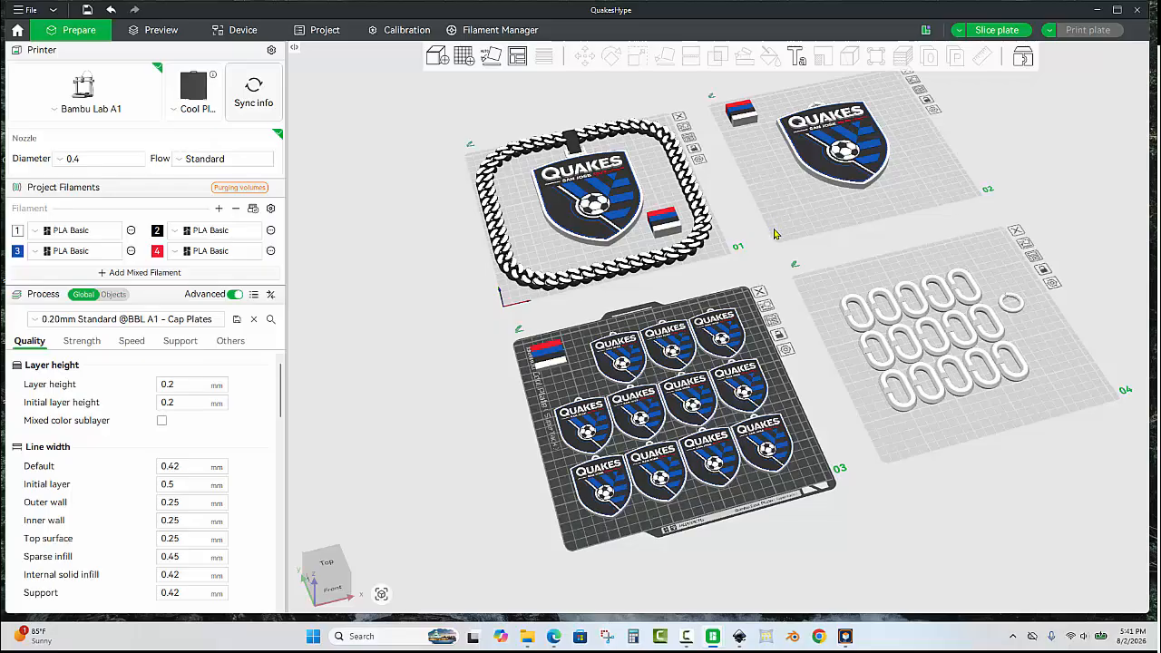
scroll(773, 234, "up", 1)
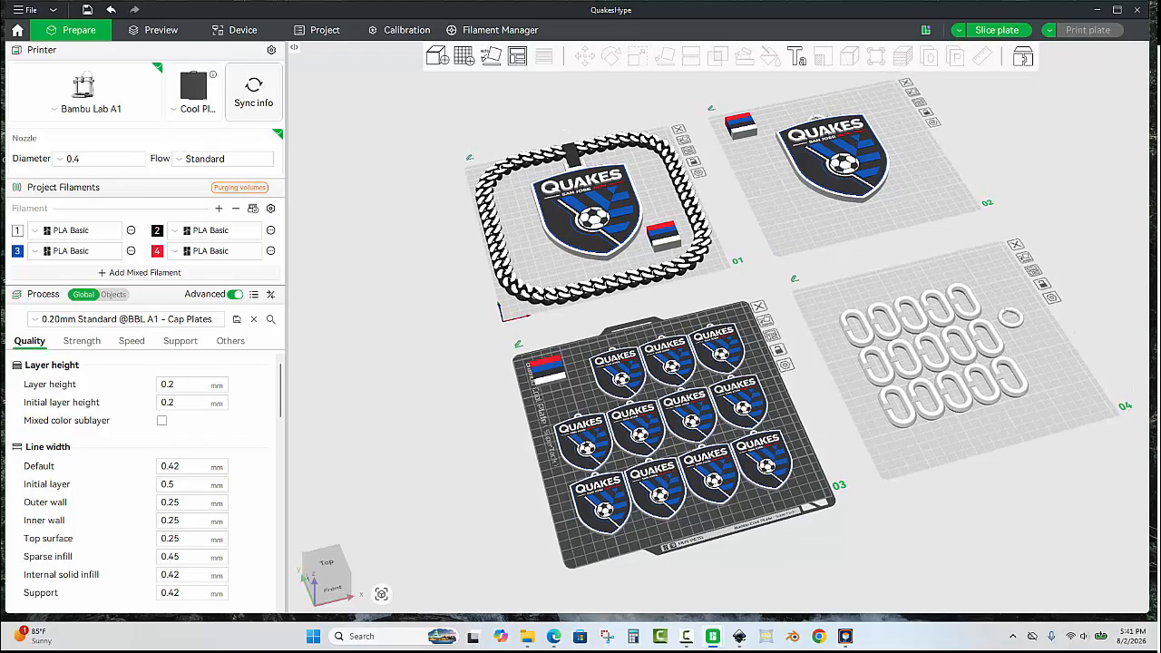